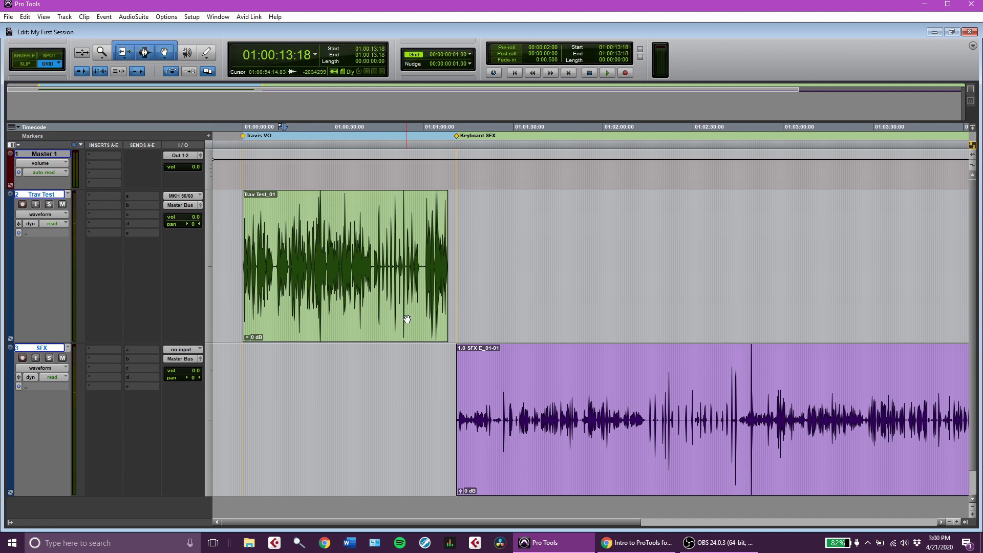
Import session data from My First AAF in the desktop folder Pro Tools for Content Creators Lesson 1, bringing both source tracks in as new tracks
click(7, 17)
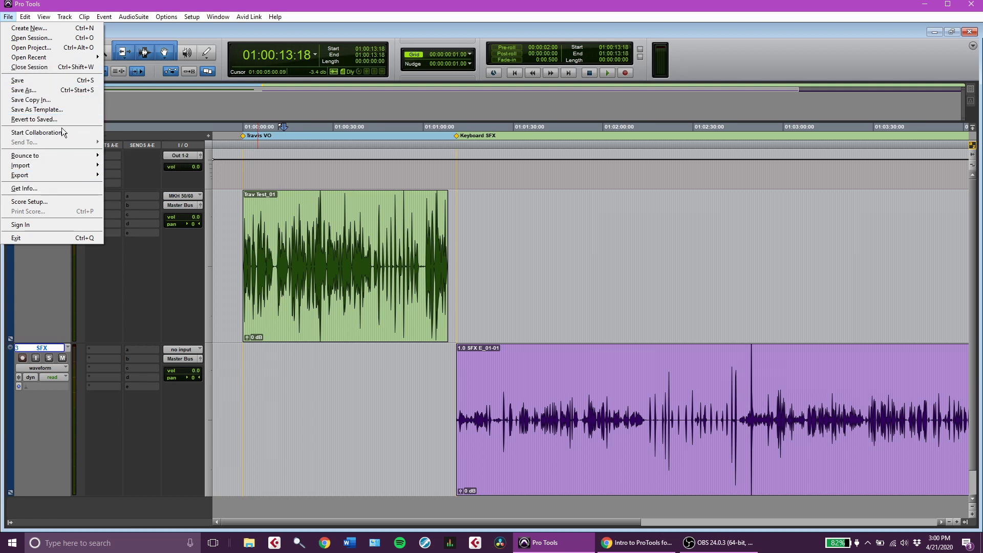
click(111, 167)
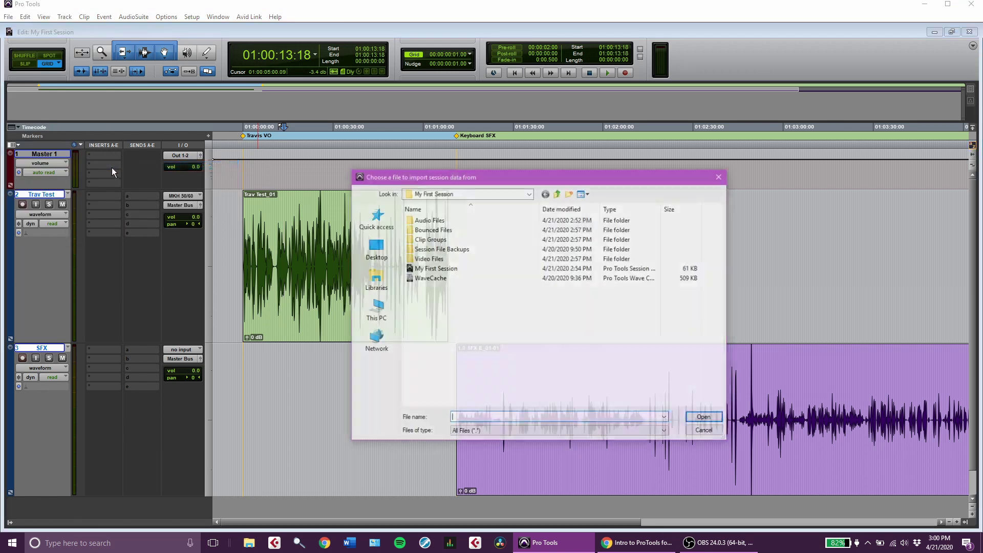
click(529, 194)
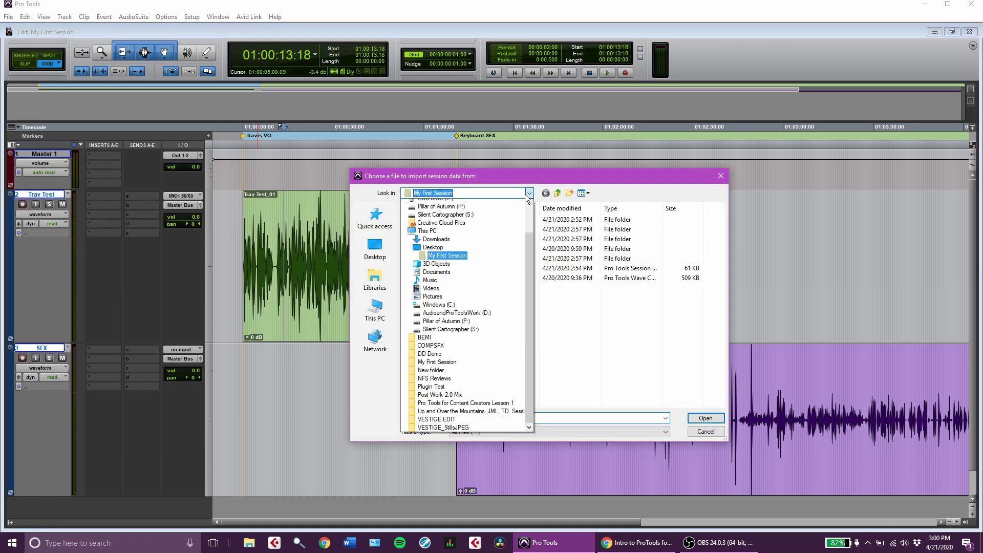
click(529, 193)
click(528, 194)
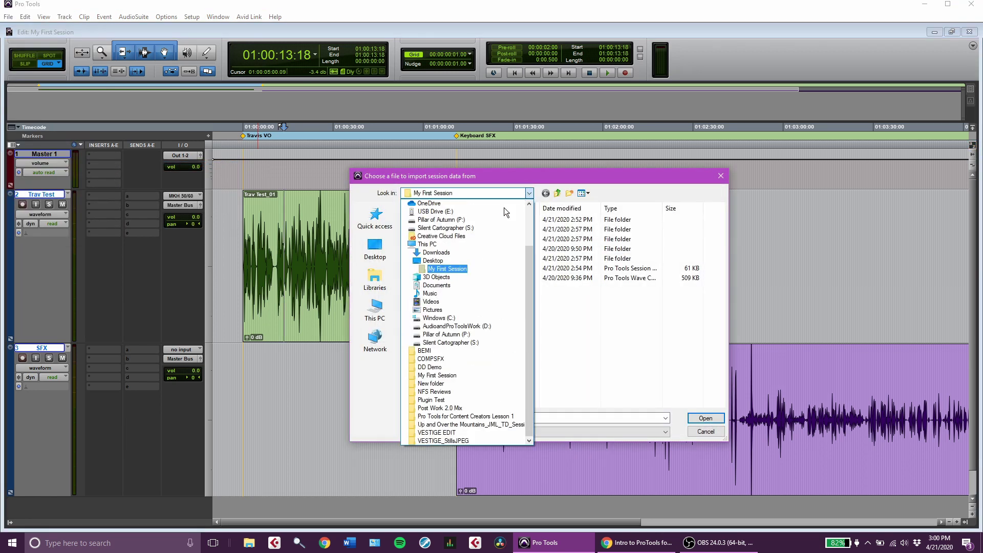
click(434, 261)
double_click(596, 309)
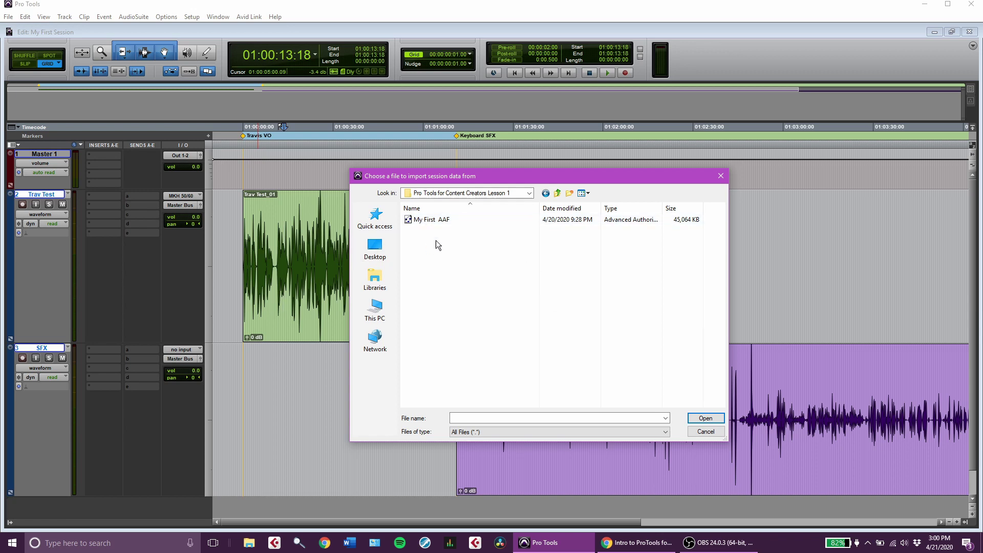
click(464, 220)
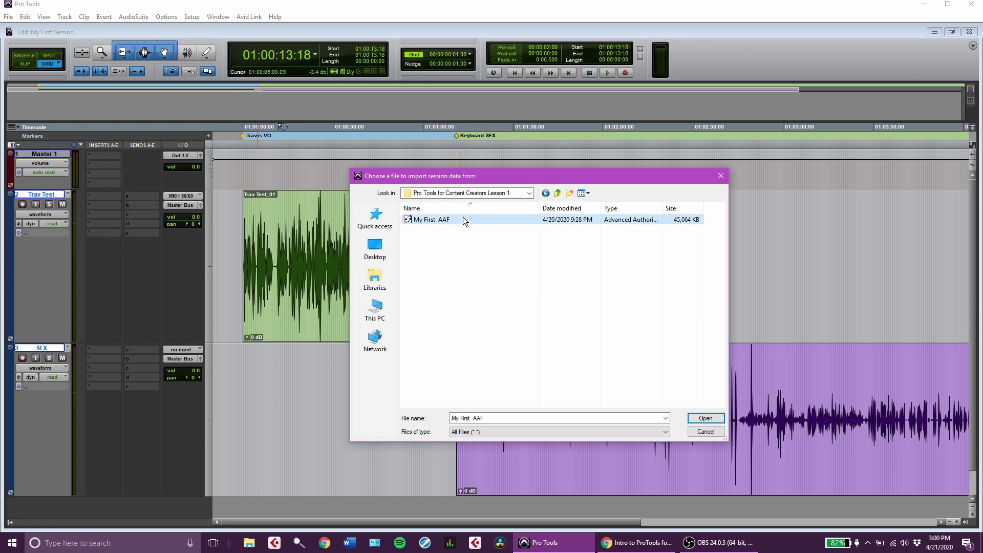
click(705, 418)
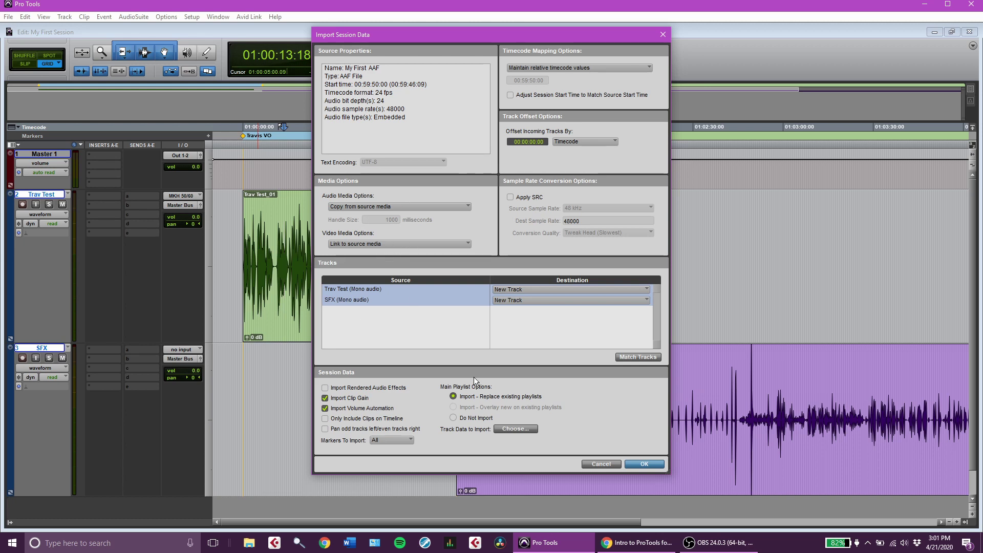
click(655, 466)
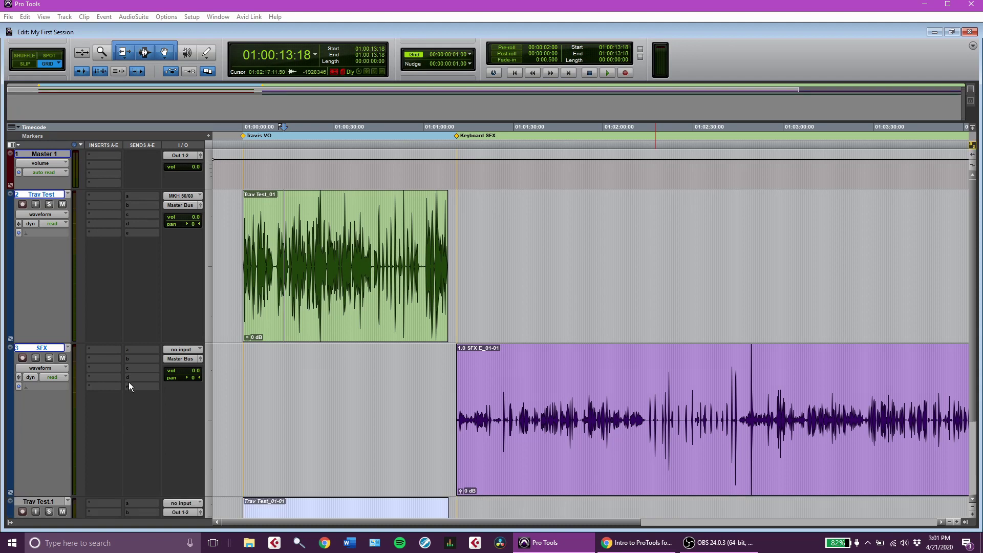
Delete the imported duplicate tracks Trav Test.1 and SFX.1, including their clips
scroll(410, 429, down, 3)
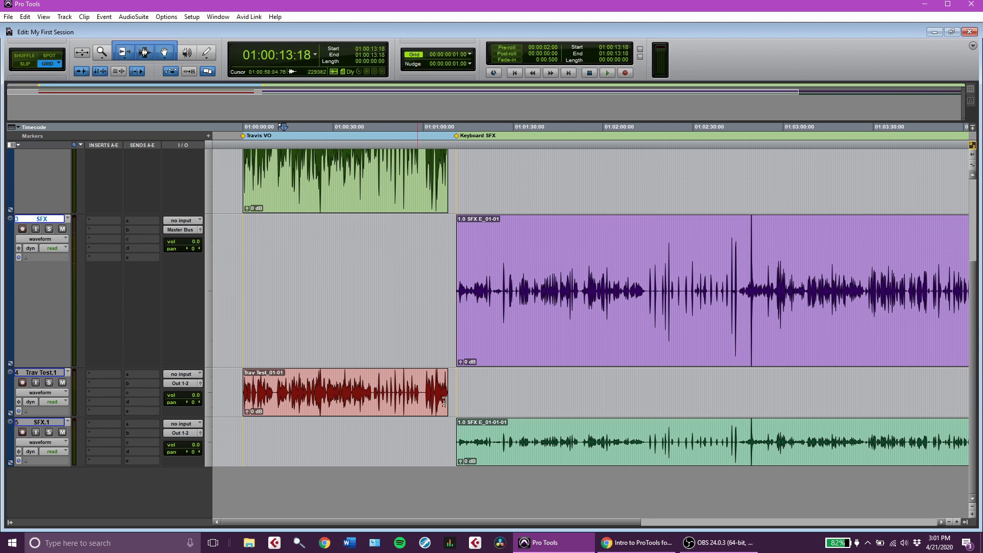
click(52, 422)
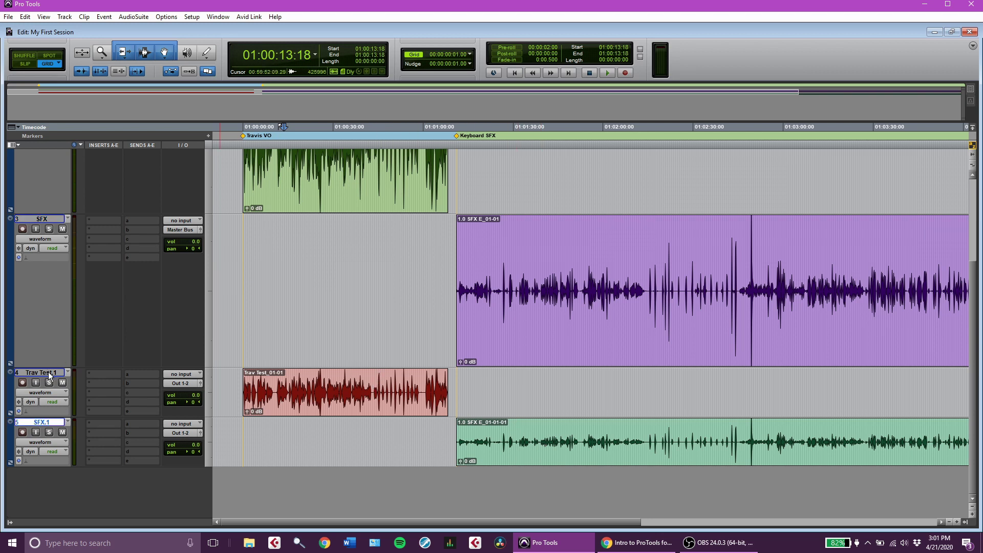
right_click(49, 373)
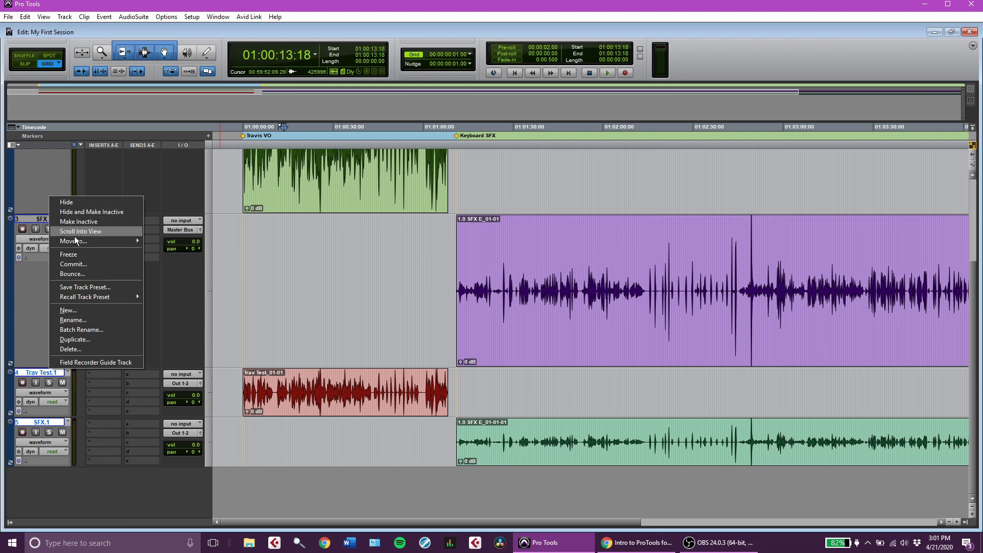
click(70, 348)
click(579, 222)
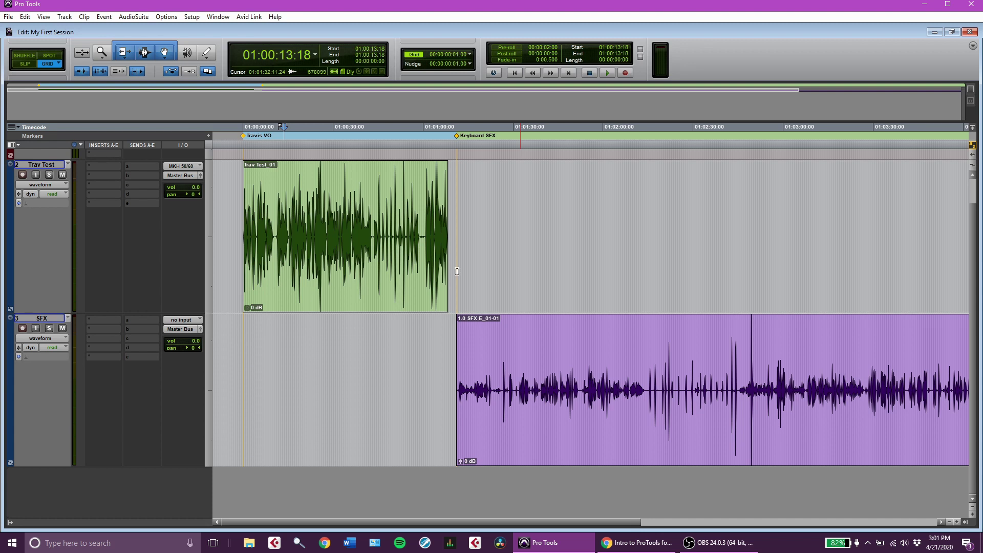
scroll(456, 271, up, 1)
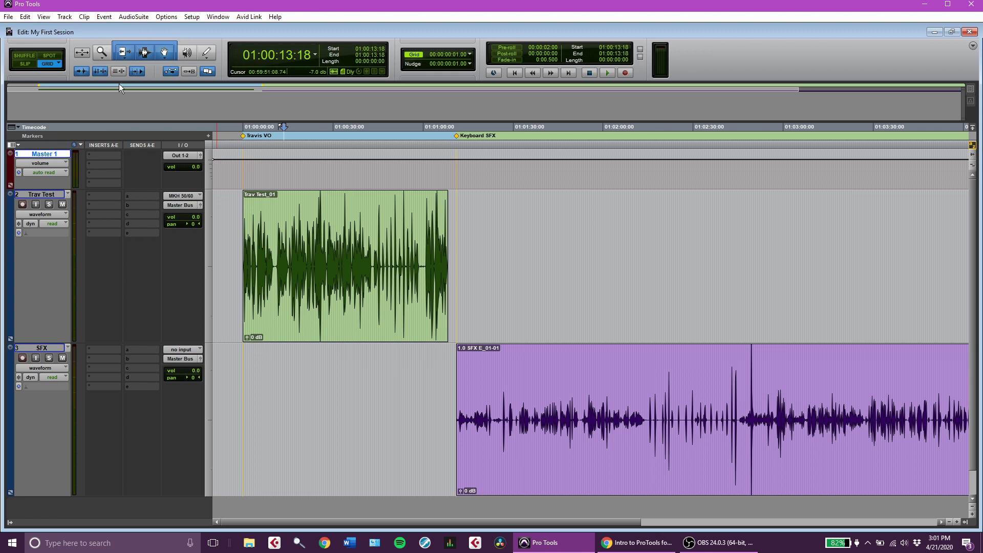
Try trimming the start and end of the Trav Test_01 clip with the Trim tool
click(122, 51)
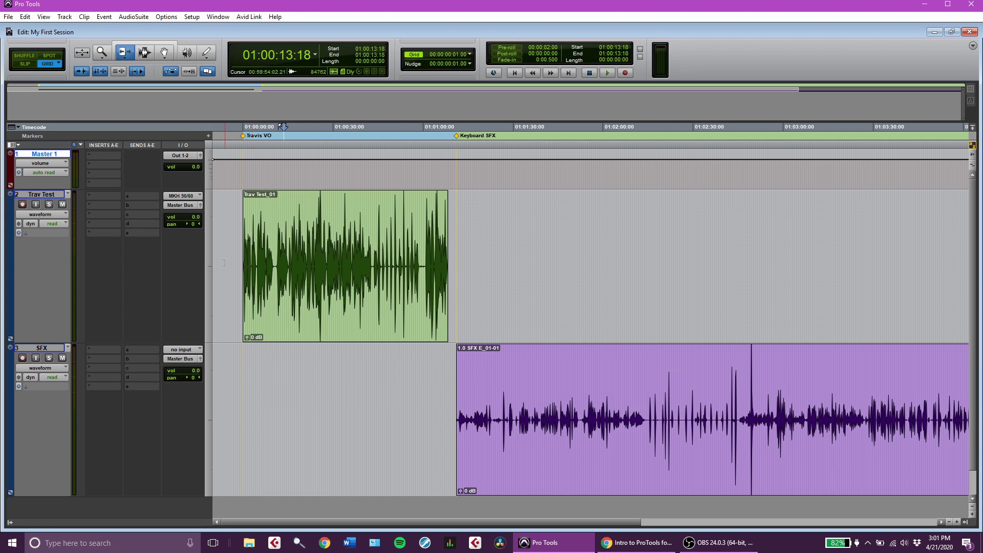
mouse_move(244, 240)
mouse_down()
mouse_move(261, 243)
mouse_move(244, 251)
mouse_up()
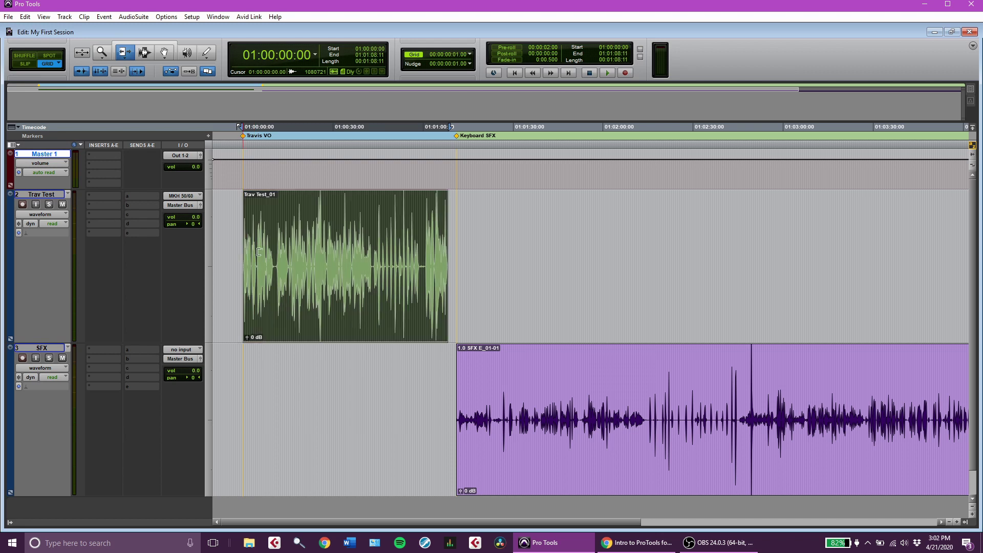
drag(435, 245, 536, 262)
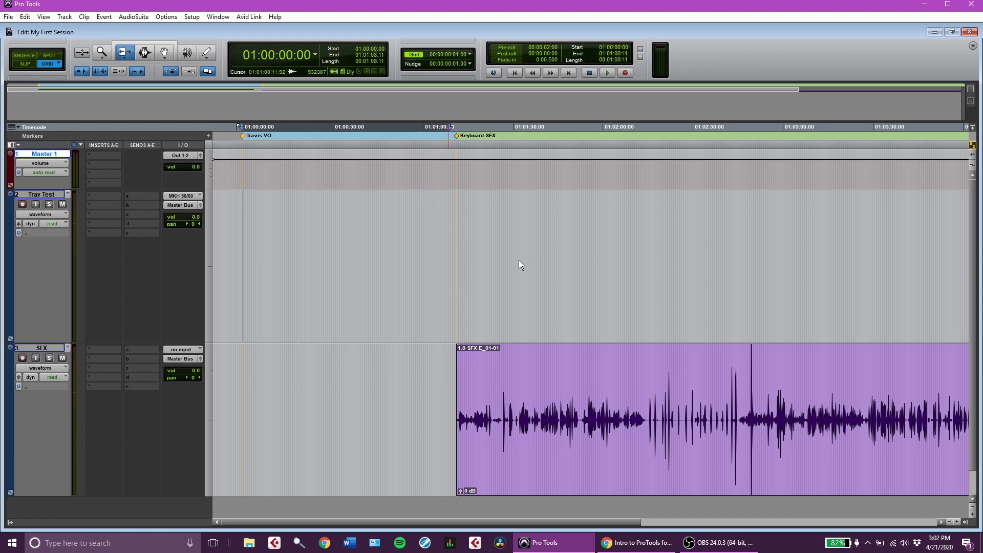
click(315, 275)
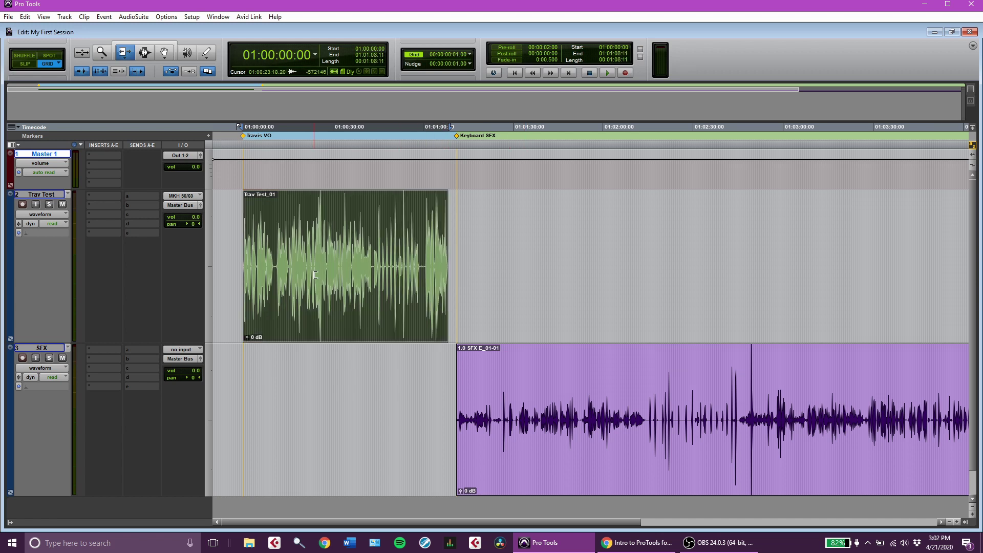
Use the Selector tool to place the edit cursor at various points on the Trav Test and SFX tracks and the timecode ruler
click(144, 52)
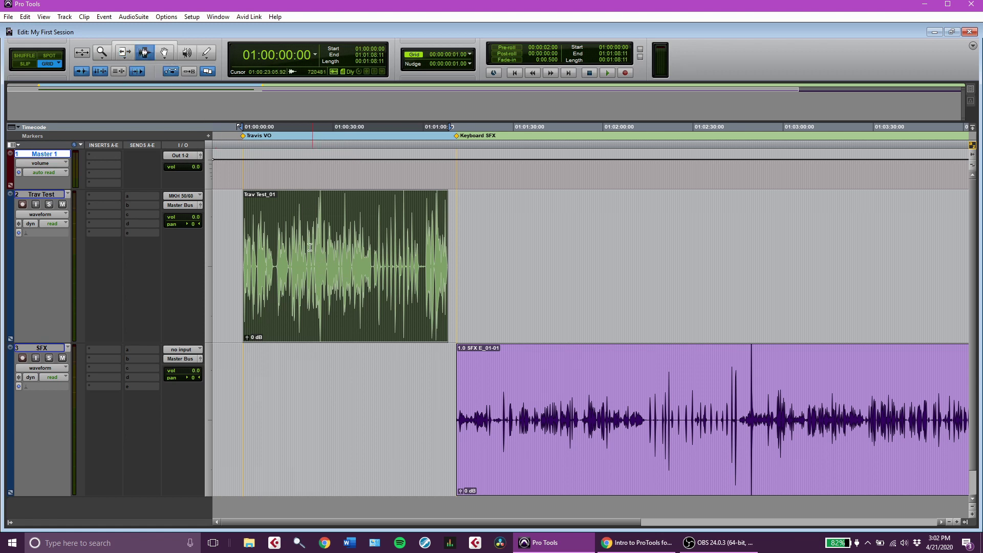
double_click(343, 292)
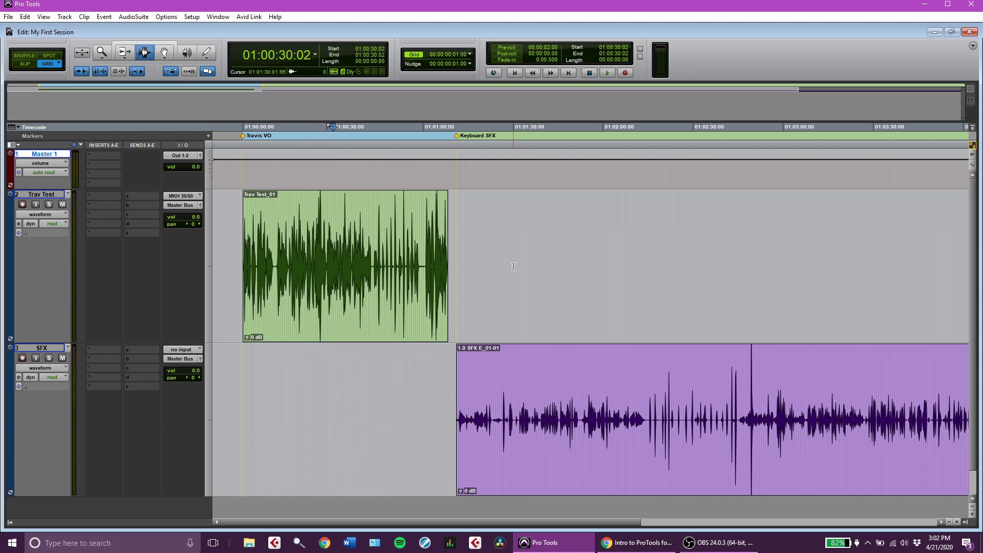
click(518, 237)
click(352, 410)
click(638, 261)
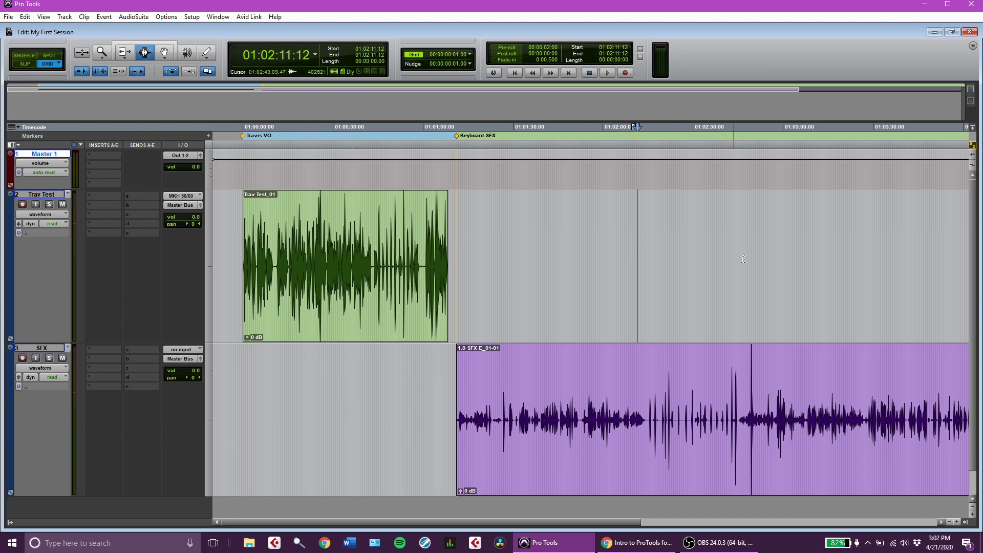
click(763, 266)
click(551, 230)
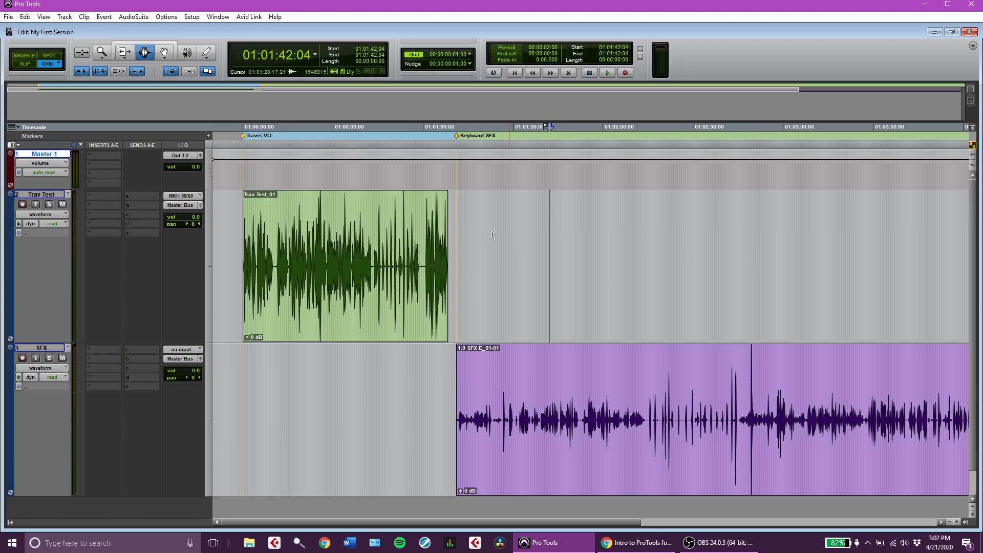
click(463, 223)
click(648, 229)
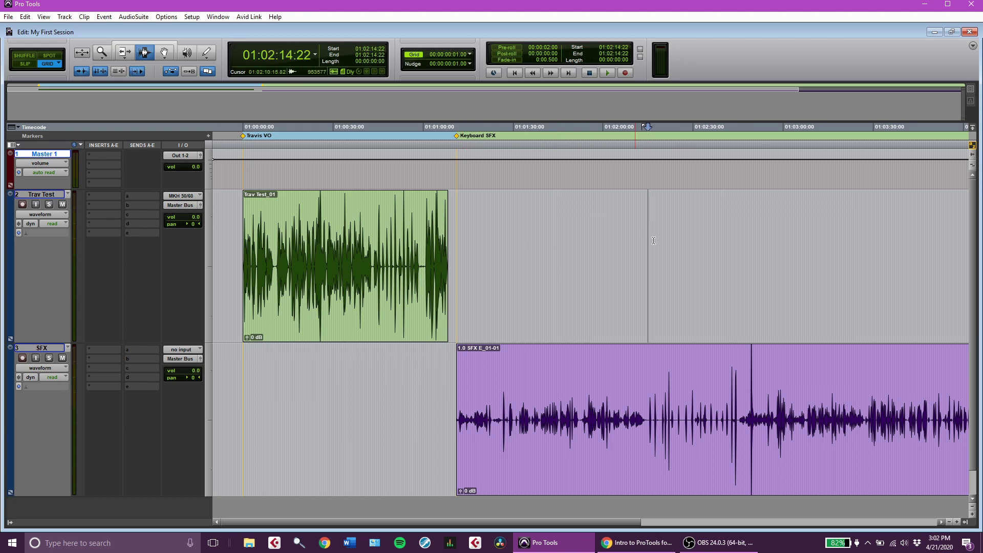
click(519, 224)
click(475, 219)
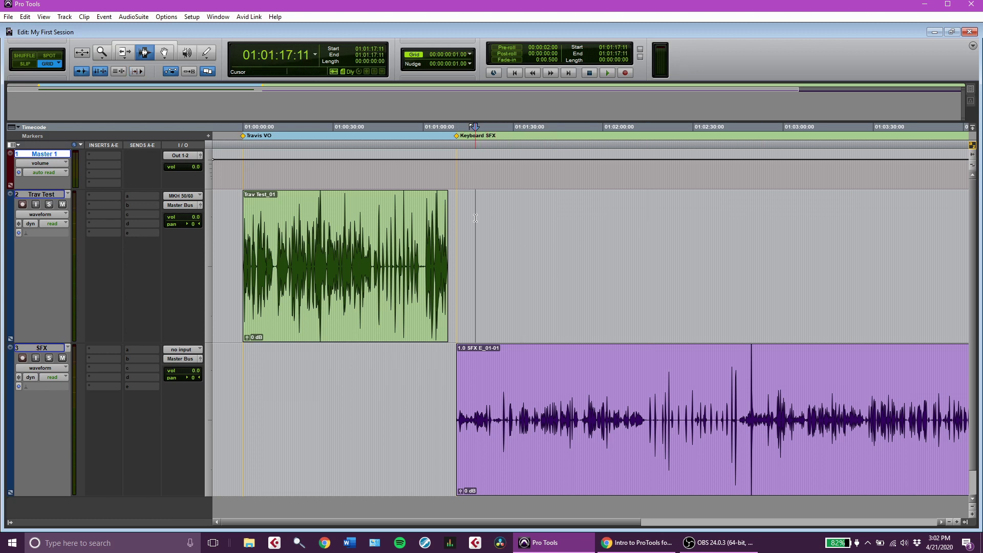
click(602, 224)
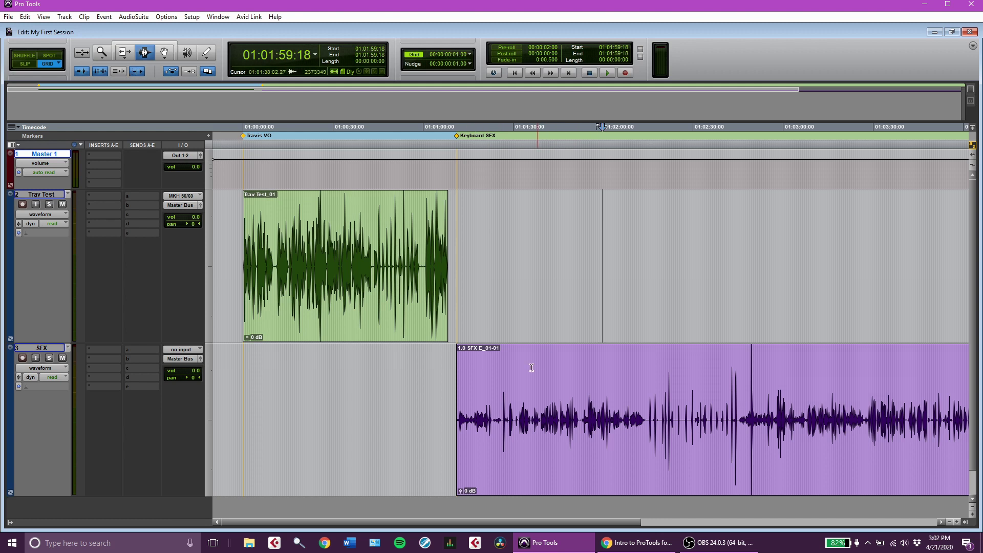
click(330, 249)
click(319, 353)
click(589, 407)
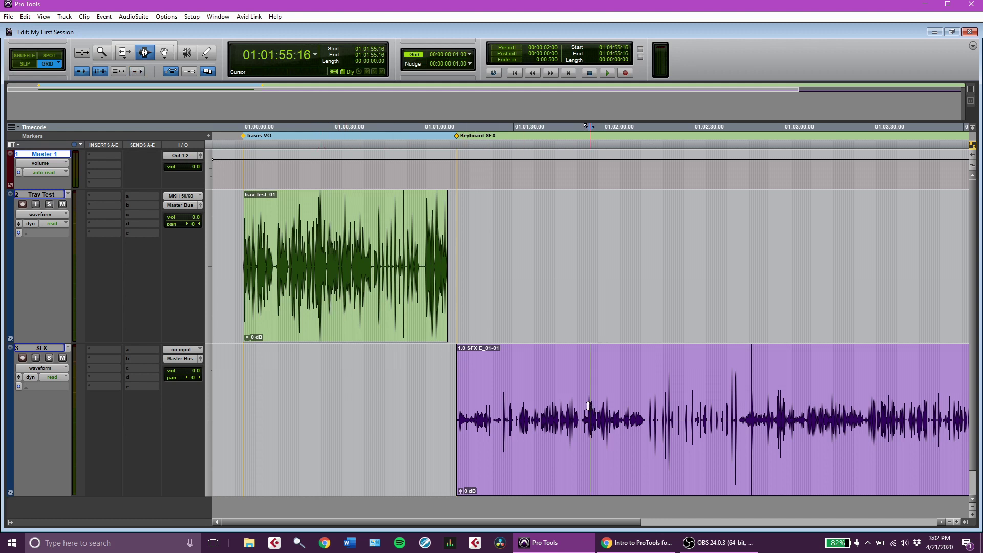
click(376, 279)
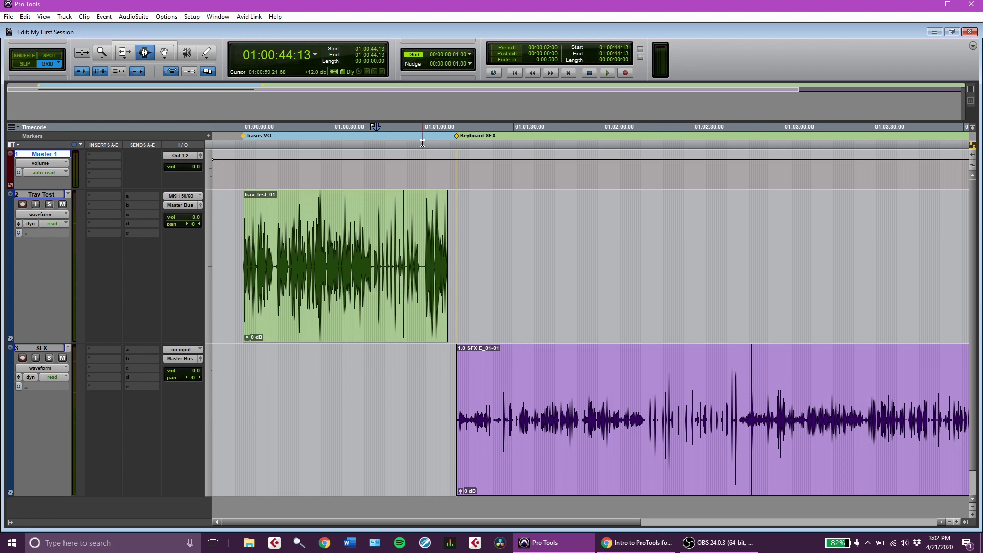
click(422, 146)
click(473, 128)
click(533, 128)
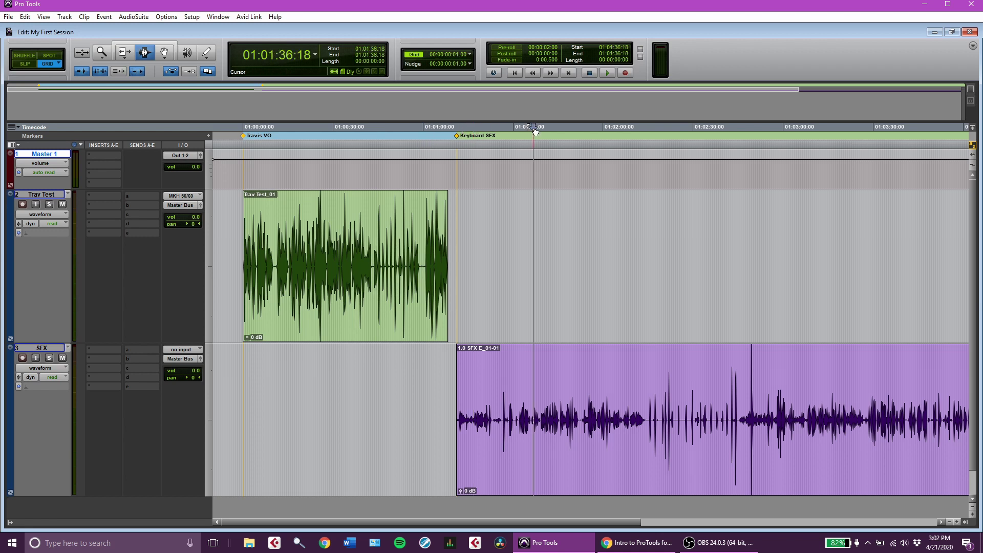
click(307, 364)
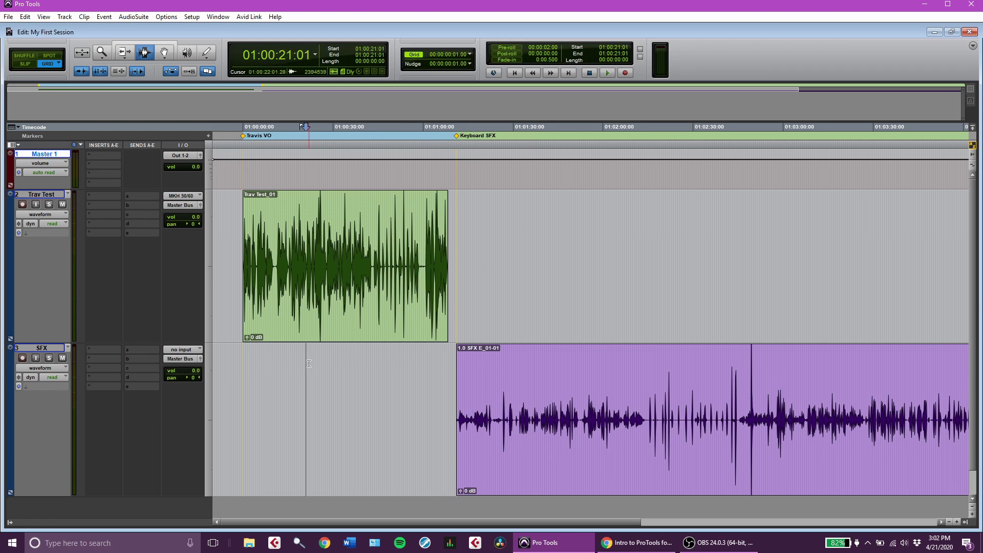
Select the part of the Trav Test_01 clip from 01:00:08:18 to 01:00:40:23 and separate it into its own clip
drag(316, 235, 386, 245)
drag(269, 237, 365, 253)
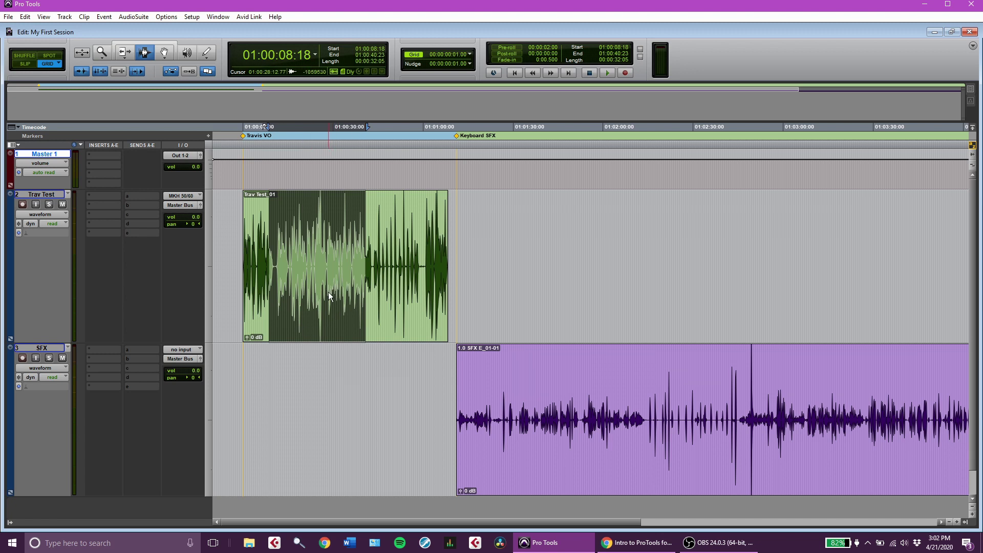
key(ctrl+e)
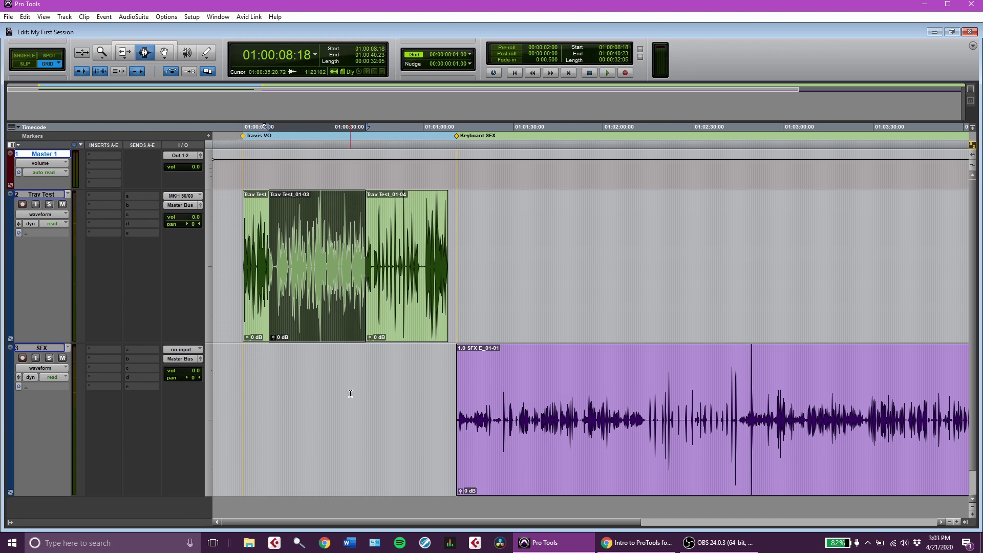
Undo the edits to the middle section of the Trav Test clip and deselect it
key(ctrl+z)
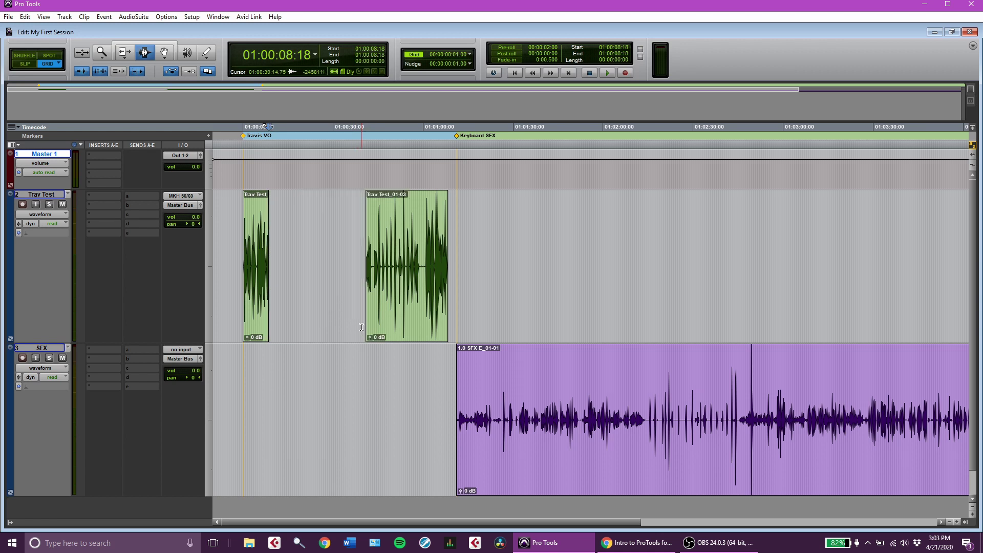
key(ctrl+z)
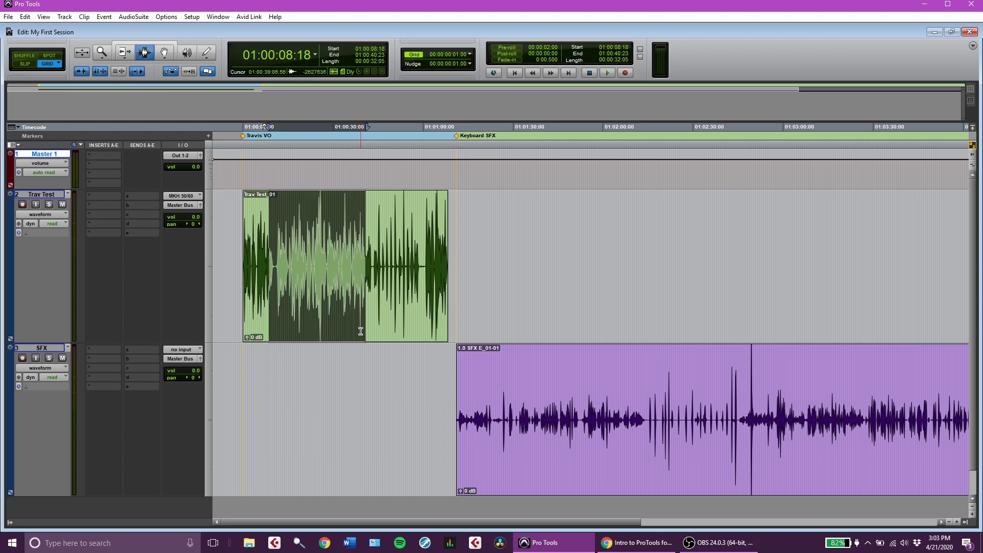
click(351, 396)
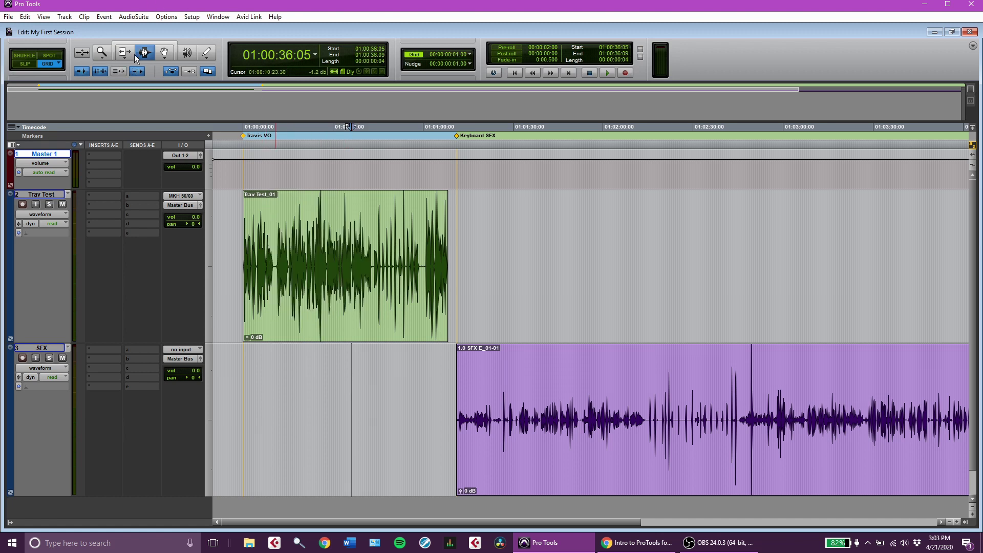
Move the whole Trav Test_01 clip slightly earlier with the Grabber tool so it starts at 00:59:59:20
click(165, 53)
click(342, 315)
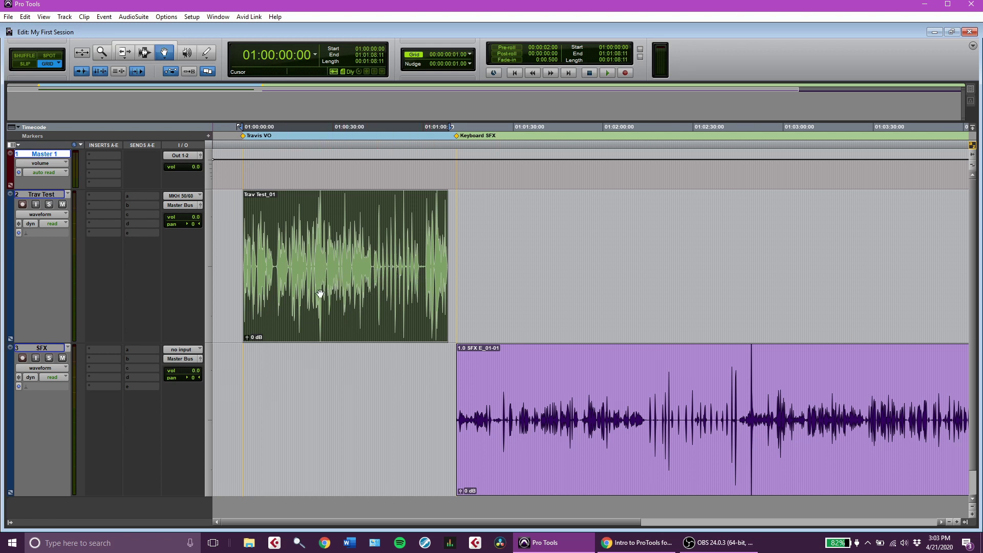
mouse_move(321, 292)
mouse_down()
mouse_move(472, 288)
mouse_move(320, 278)
mouse_up()
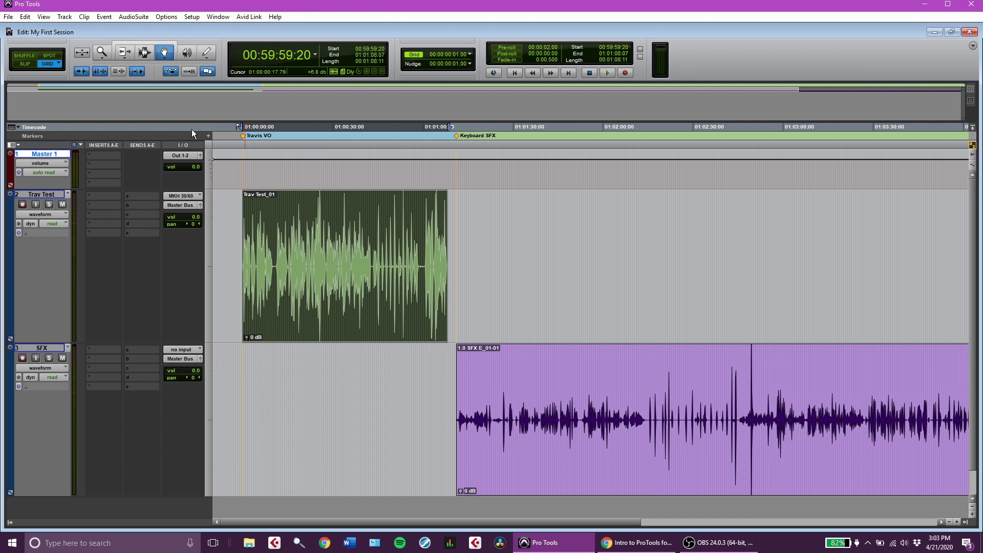
Activate the Smart Tool and select ranges inside the Trav Test_01 clip, first 01:00:24:02 to 01:00:39:23, then 01:00:06:09 to 01:00:21:17
click(177, 50)
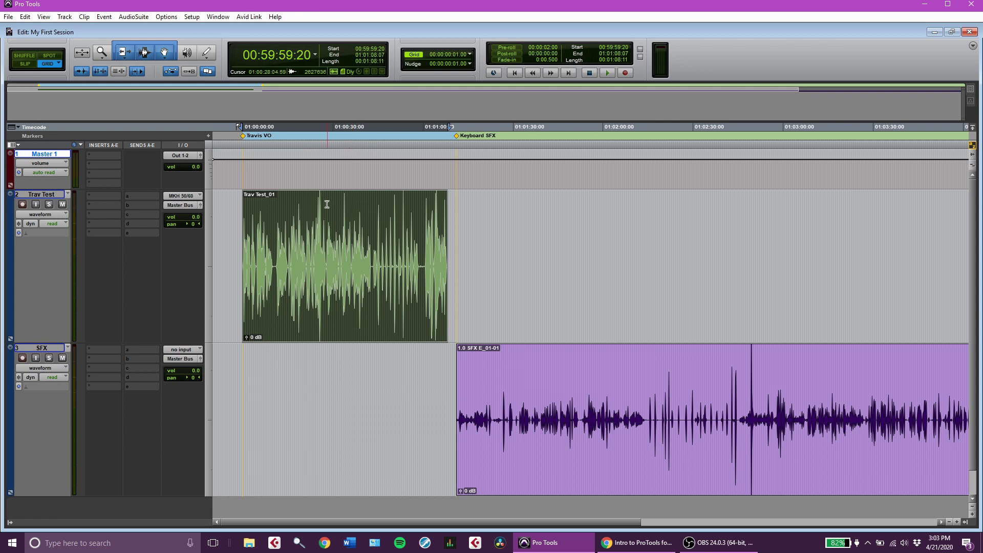
drag(315, 206, 360, 217)
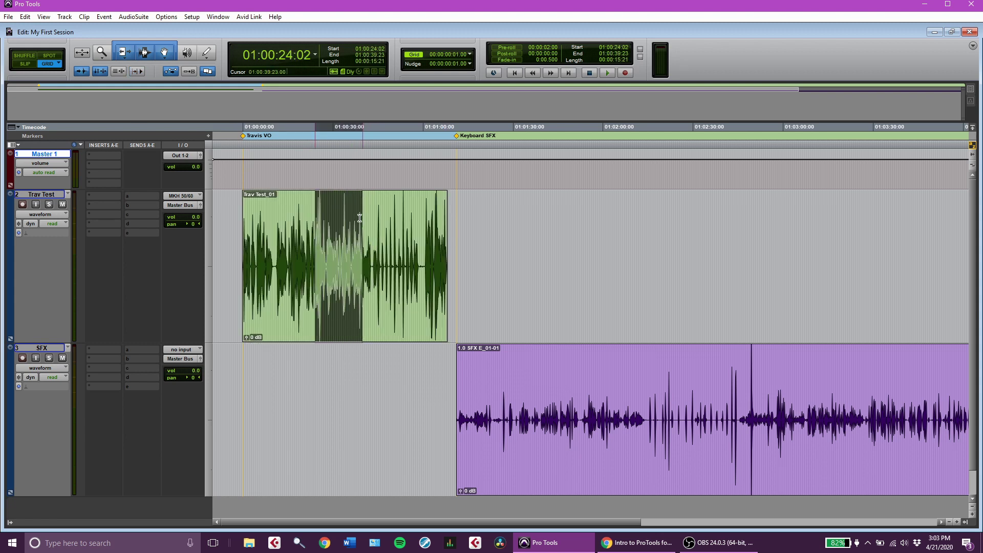
drag(261, 223, 307, 241)
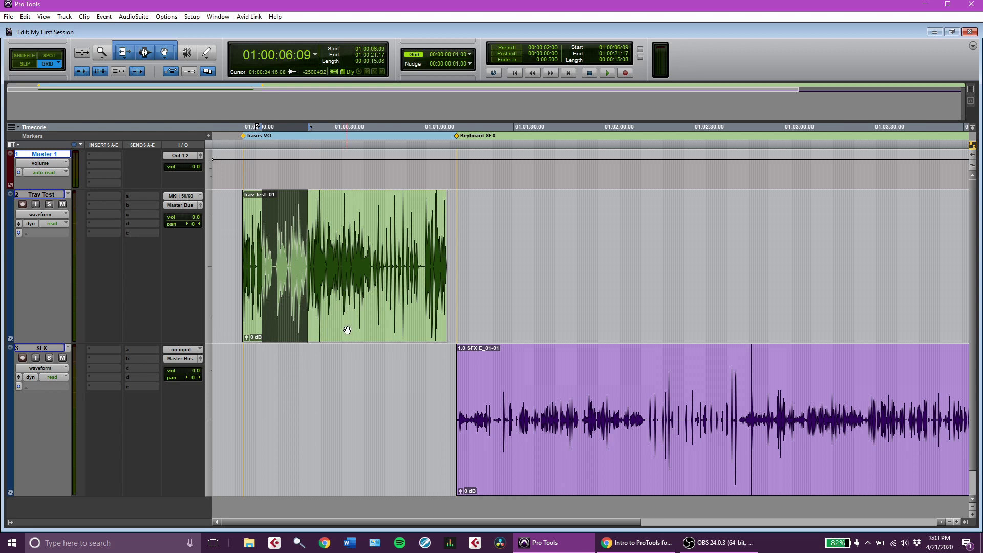
Use the Smart Tool's grabber function to move the Trav Test_01 clip so it starts at 01:00:00:08
mouse_move(349, 330)
mouse_down()
mouse_move(527, 309)
mouse_move(468, 322)
mouse_move(350, 325)
mouse_up()
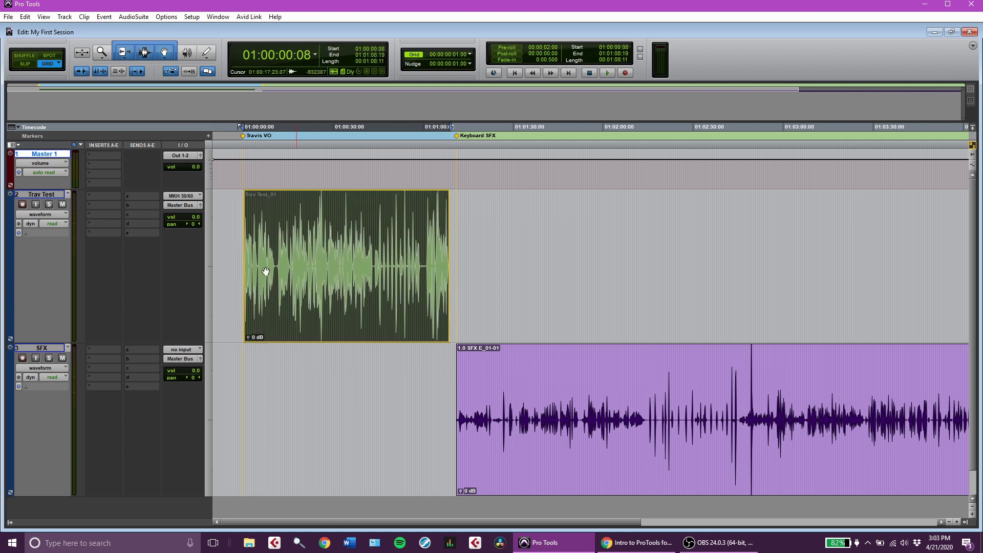
mouse_move(246, 260)
mouse_down()
mouse_move(323, 260)
mouse_move(245, 260)
mouse_up()
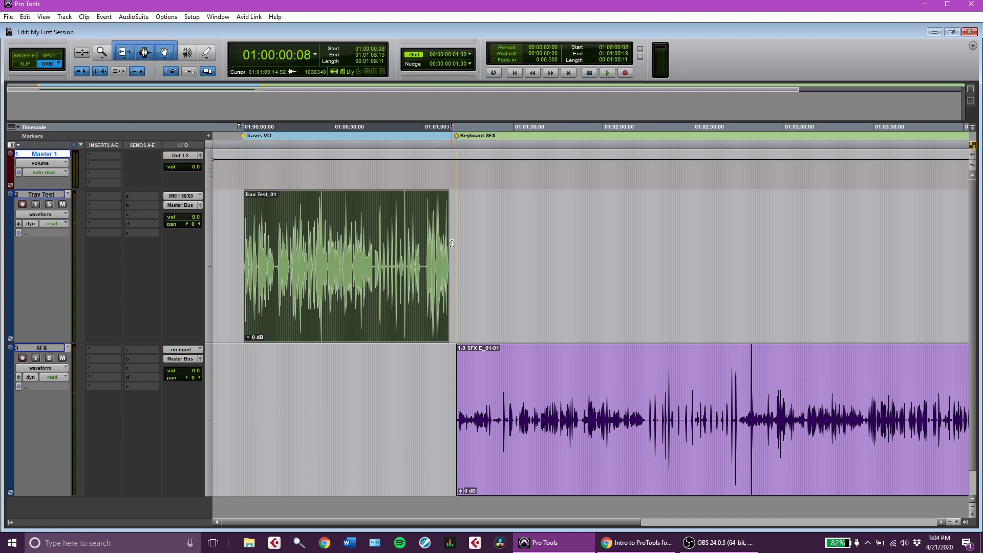
Try trimming the end of the Trav Test_01 clip and fading its end and start with the Smart Tool, and undo the edits
mouse_move(443, 244)
mouse_down()
mouse_move(390, 245)
mouse_move(449, 246)
mouse_up()
drag(444, 193, 423, 203)
drag(245, 193, 270, 200)
key(ctrl+z)
Reduce the Trav Test track's height, move its clip to start at 01:00:00:00, and restore the track's original height
drag(54, 342, 89, 210)
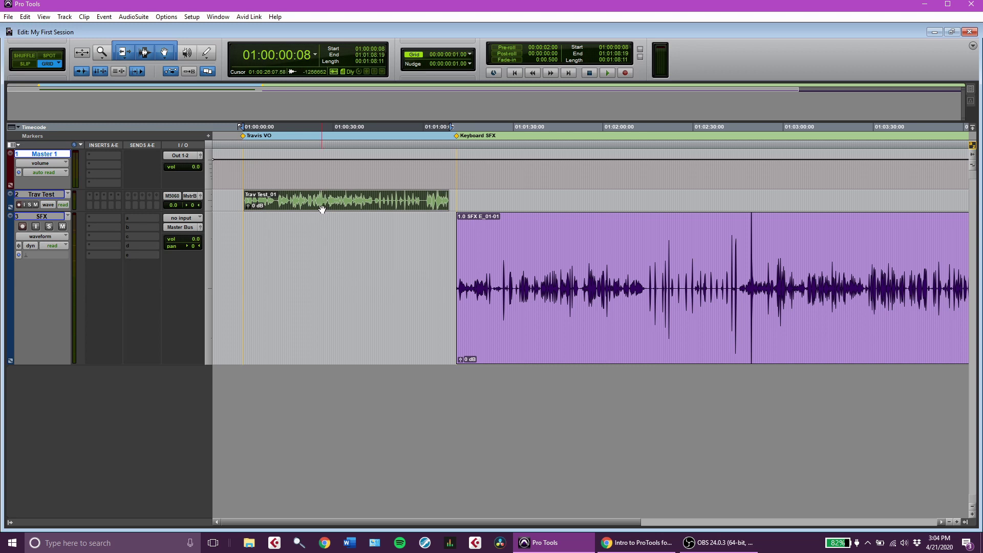
mouse_move(321, 209)
mouse_down()
mouse_move(345, 206)
mouse_move(319, 210)
mouse_up()
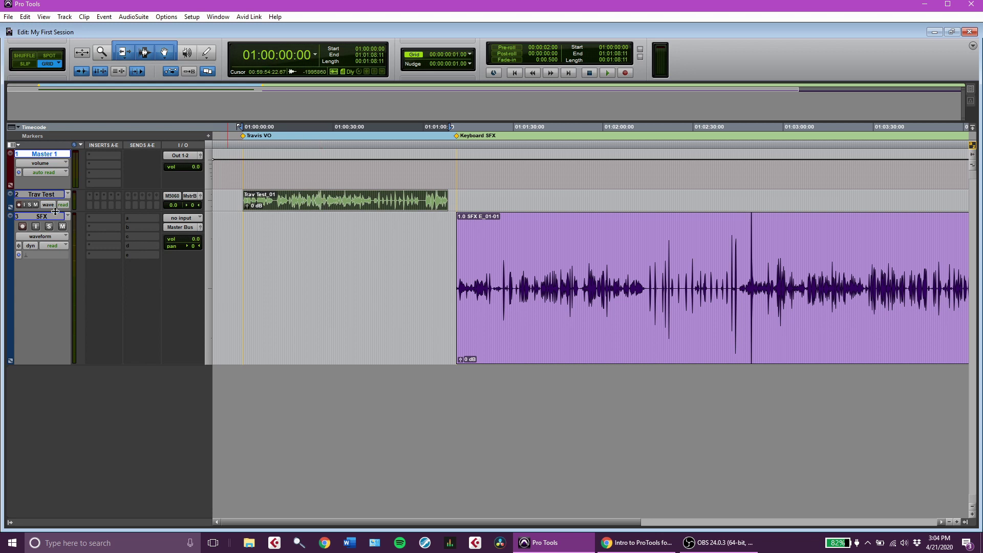
drag(55, 211, 49, 344)
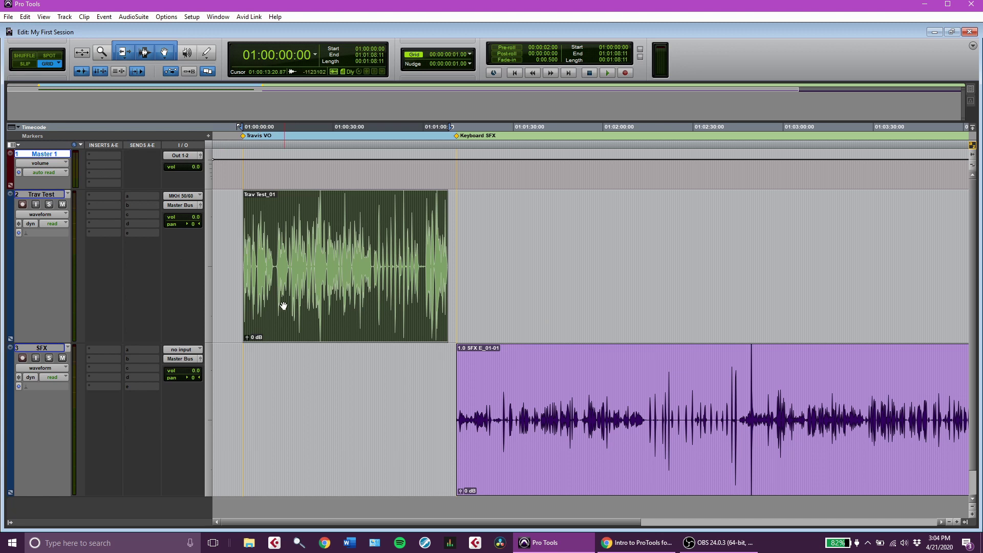
Scrub through the Trav Test_01 clip with the Scrubber tool, from about 01:00:09 to 01:00:24:22
click(164, 54)
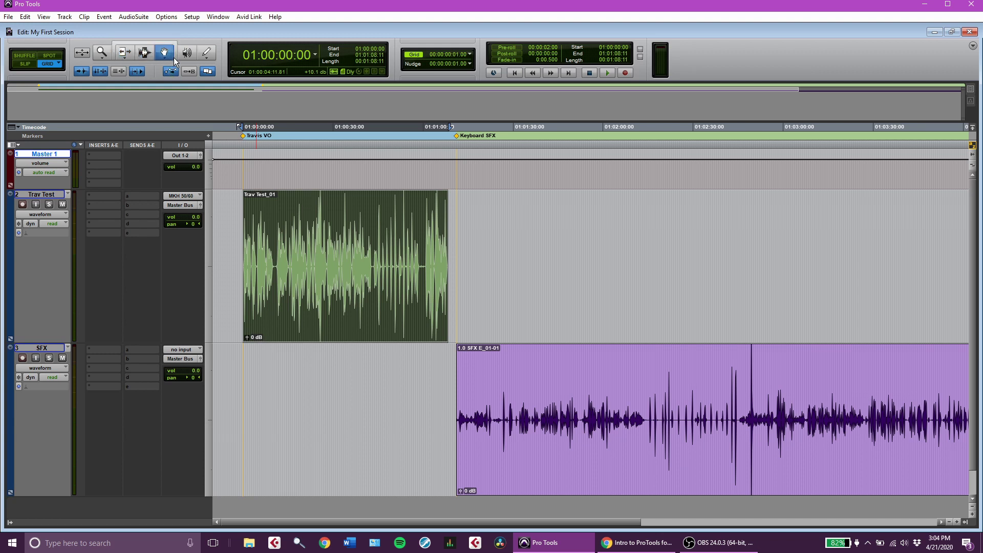
click(189, 53)
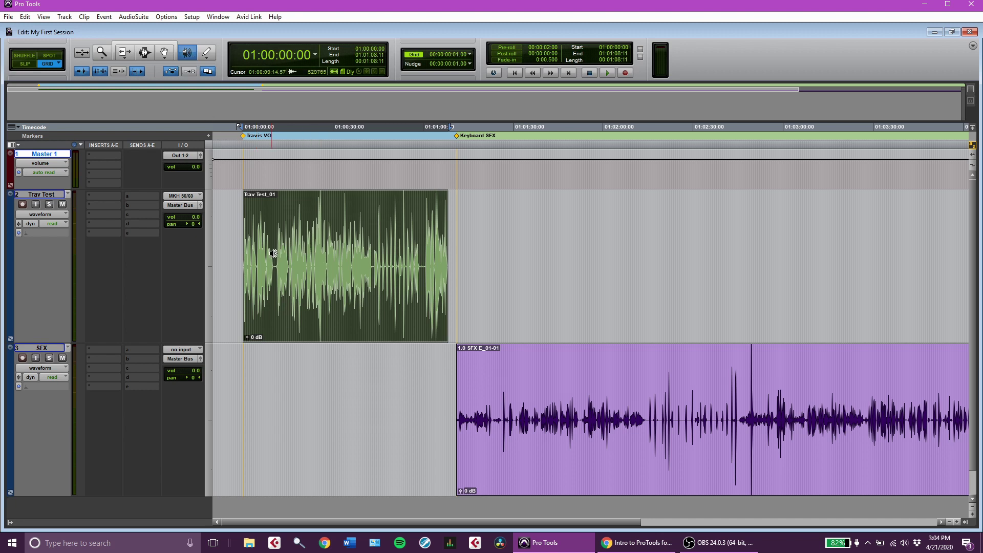
drag(273, 254, 317, 269)
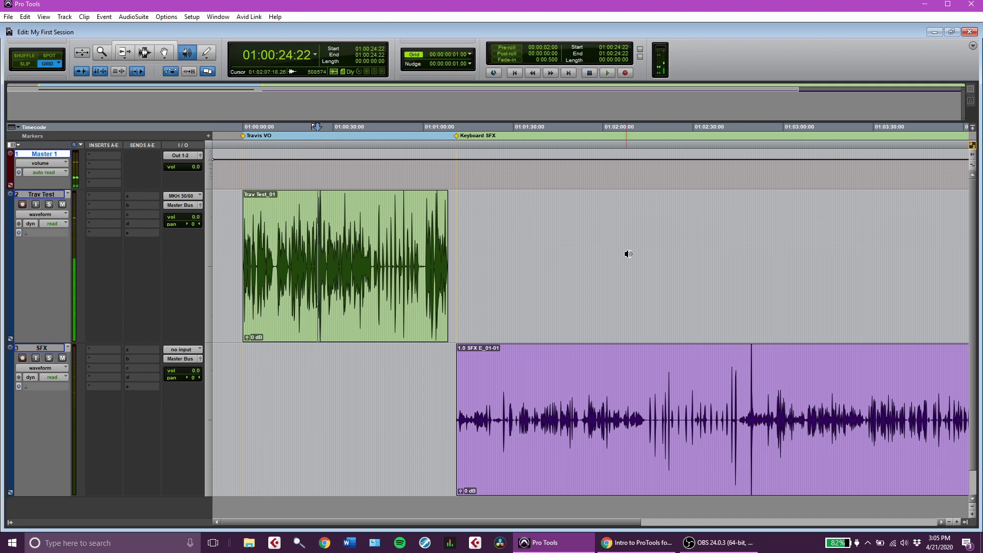
Activate the Pencil tool briefly, return to the Smart Tool, and place the edit cursor at 01:01:49:08 on the Trav Test track
click(206, 52)
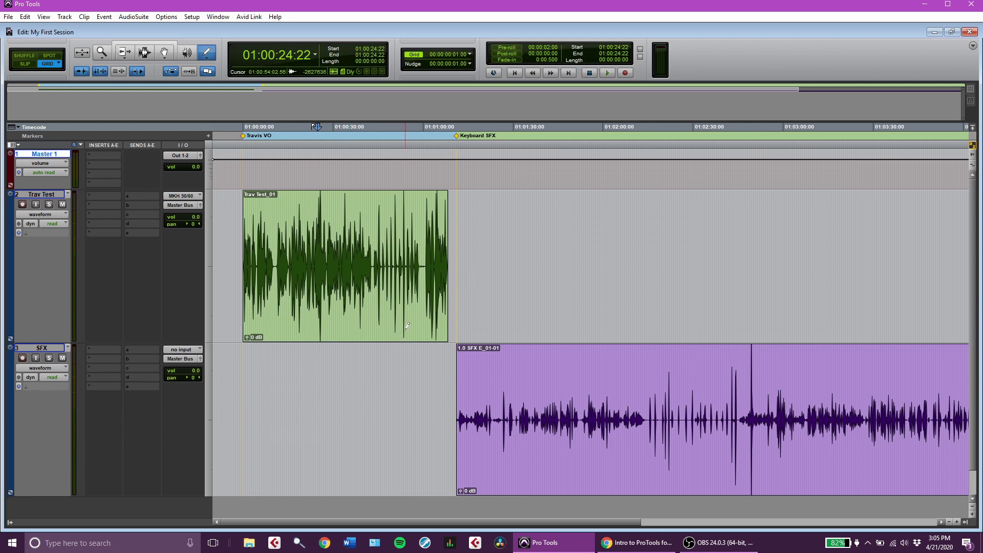
click(168, 43)
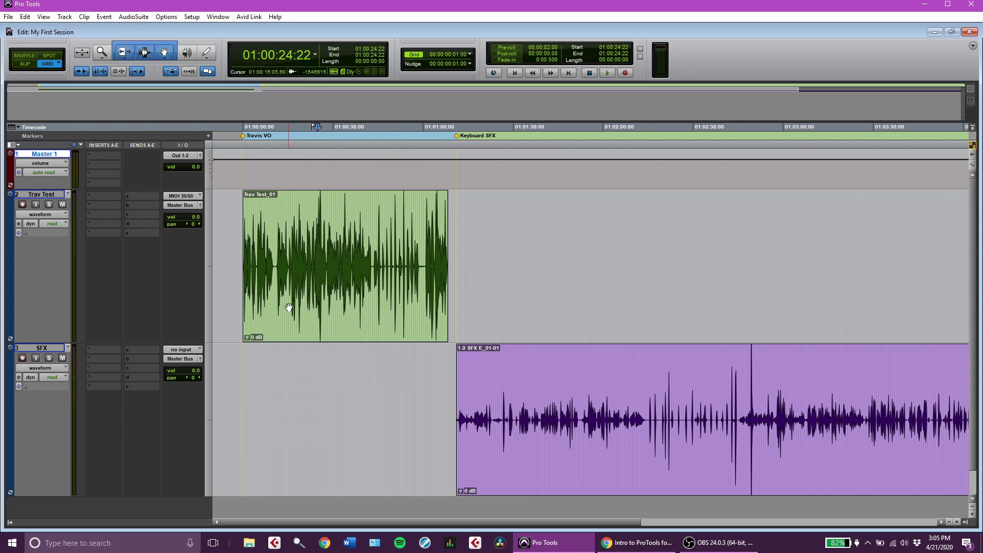
click(570, 266)
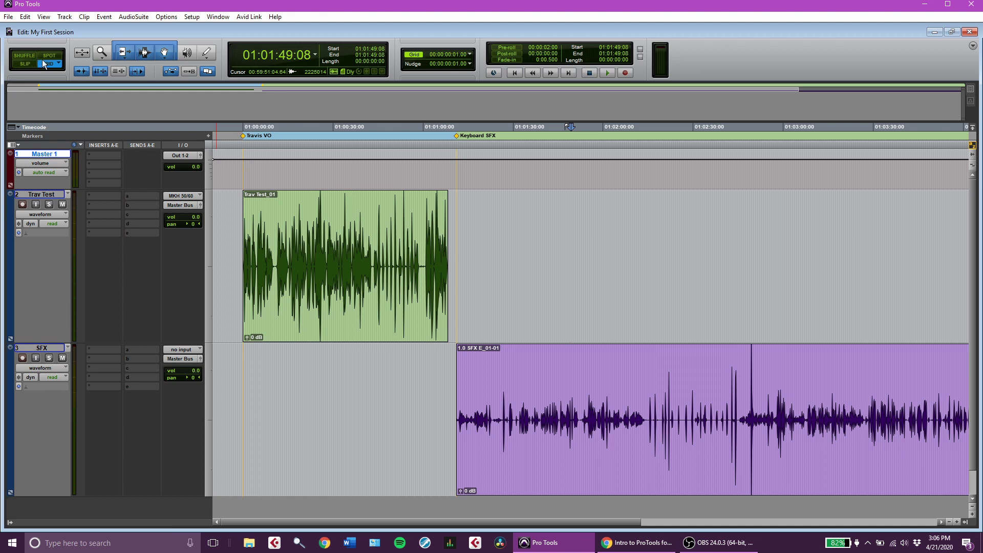
Move the Trav Test_01 clip slightly earlier in Grid mode so it starts at 00:59:59:20
click(318, 330)
mouse_move(320, 329)
mouse_down()
mouse_move(335, 329)
mouse_move(318, 331)
mouse_up()
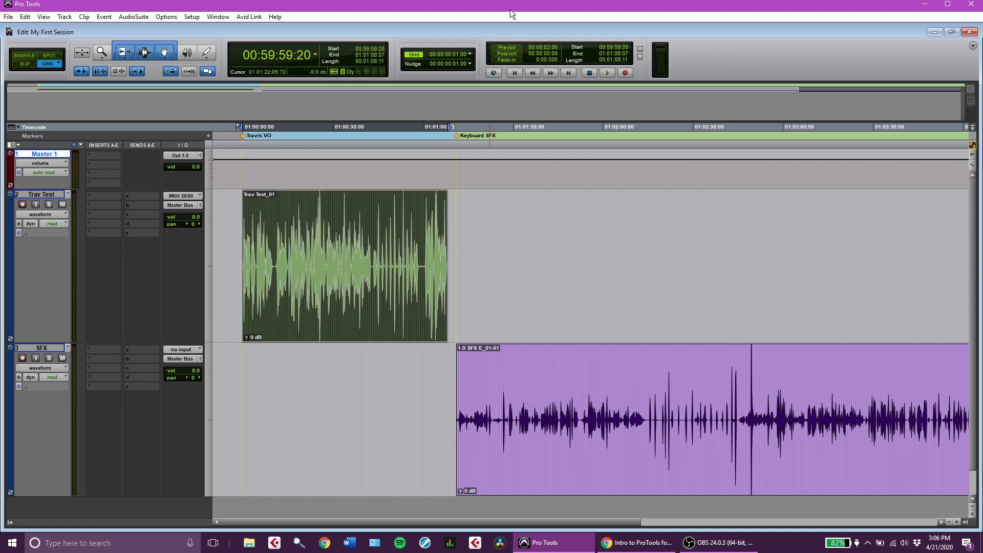
Set the grid value to 1 second and move the Trav Test_01 clip to start at 01:00:04:00
click(470, 55)
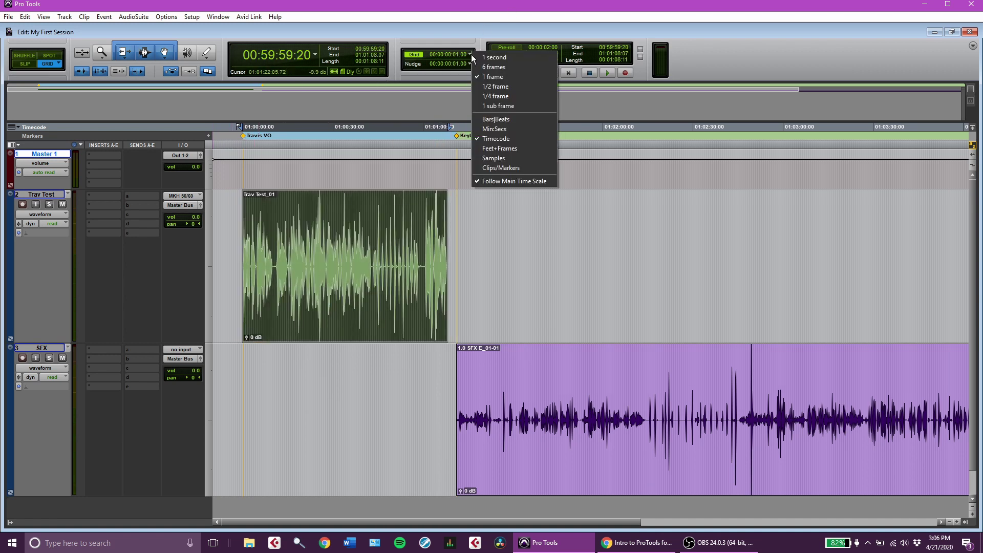
click(495, 58)
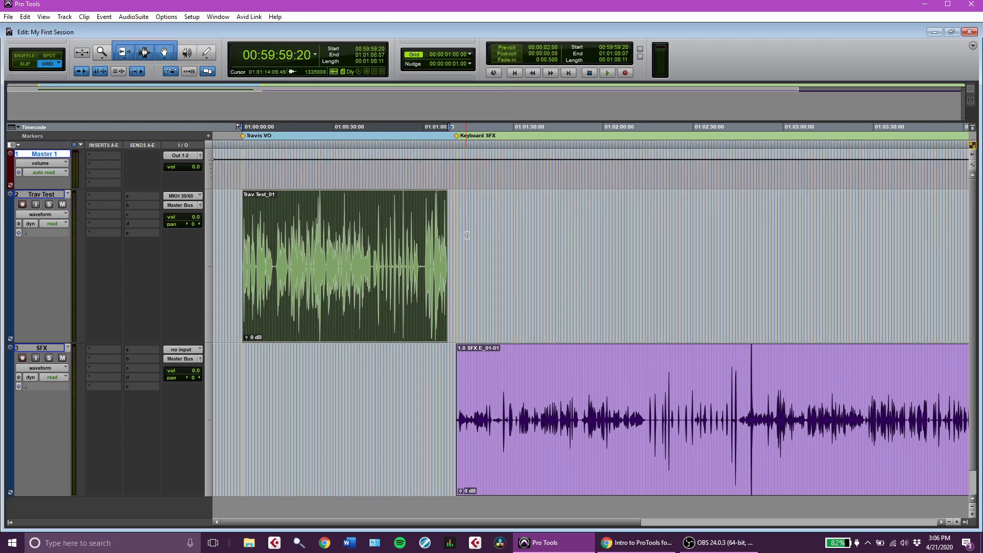
drag(298, 329, 311, 331)
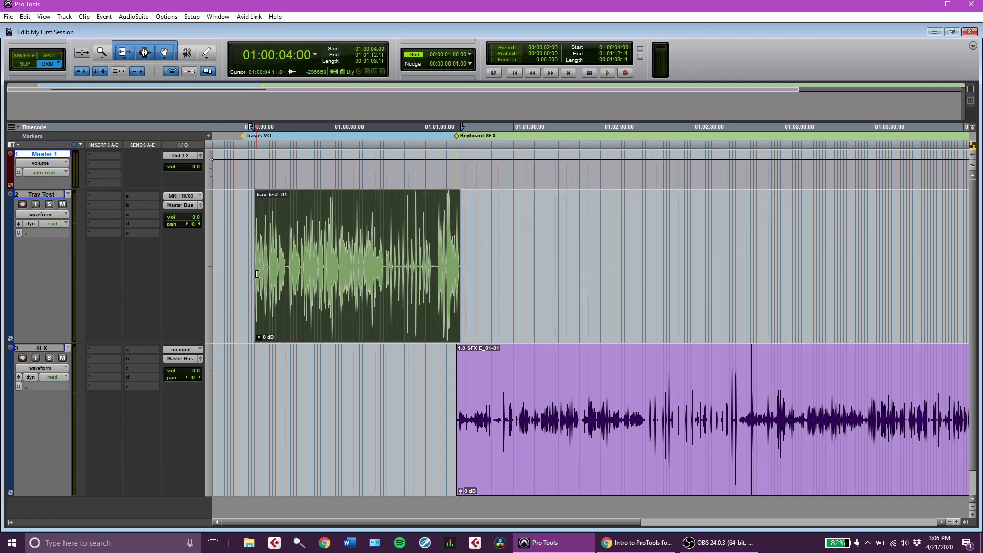
Move the Trav Test_01 clip along the one-second grid so it starts at 01:00:00:00
key(ctrl+bracketright)
key(ctrl+bracketright)
drag(507, 329, 458, 328)
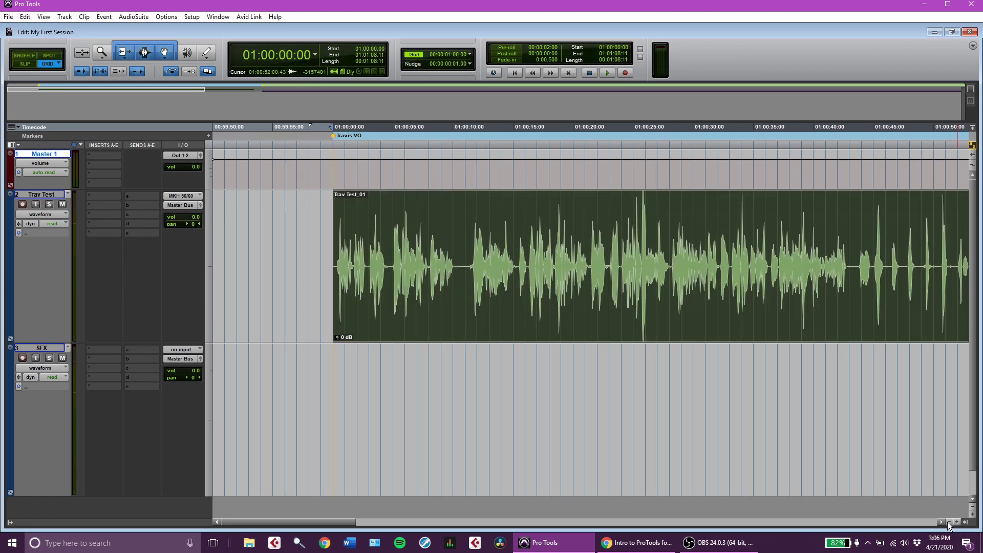
Examine the one-second grid lines around the Trav Test_01 clip at different zoom levels
click(957, 522)
click(951, 522)
scroll(562, 263, right, 3)
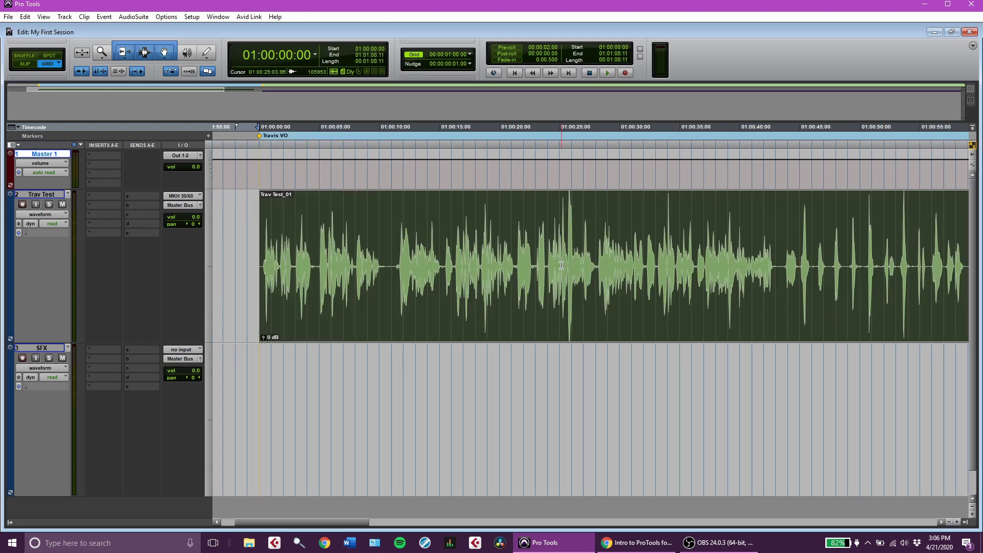
scroll(556, 276, left, 1)
scroll(424, 280, down, 1)
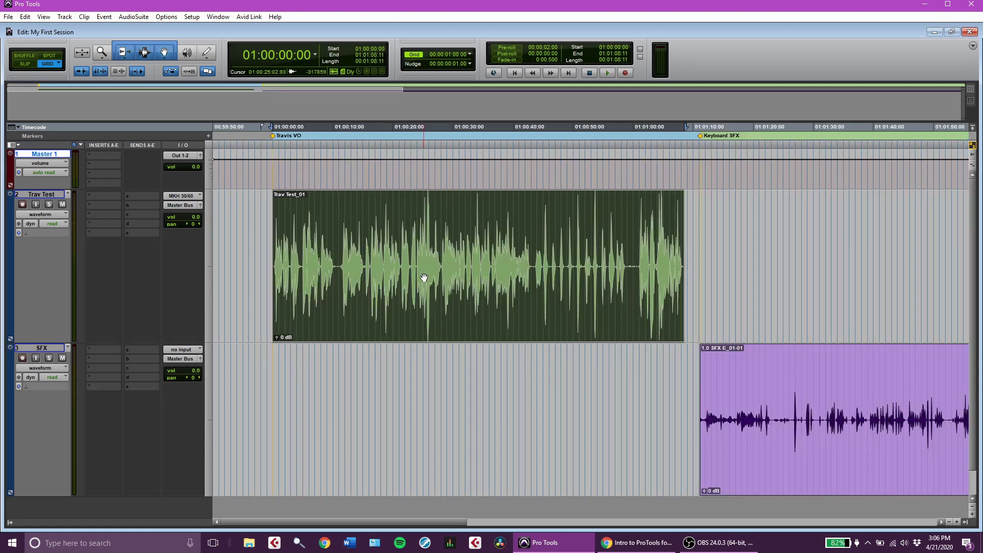
scroll(474, 313, up, 1)
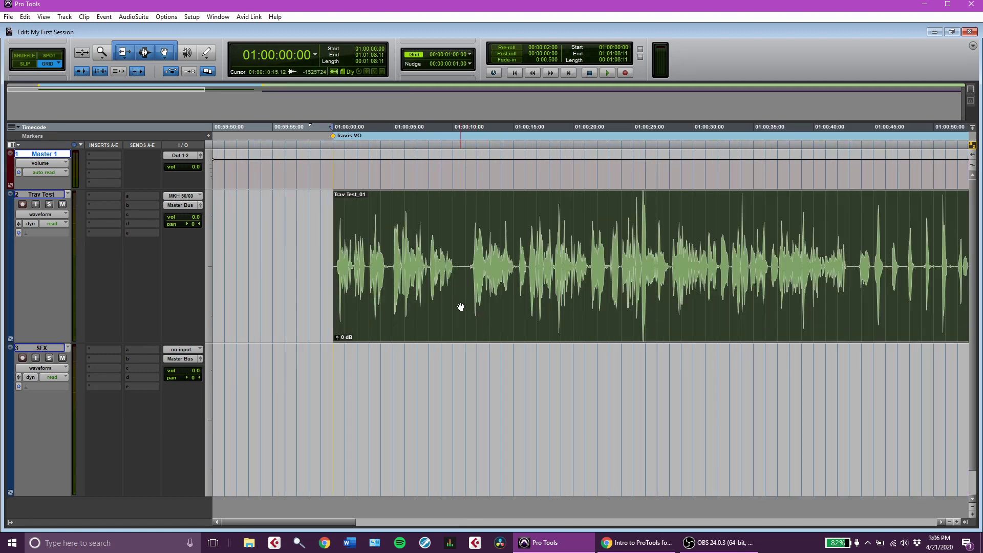
mouse_move(457, 313)
mouse_down()
mouse_move(527, 323)
mouse_move(454, 318)
mouse_move(527, 314)
mouse_move(448, 311)
mouse_move(465, 309)
mouse_move(457, 312)
mouse_up()
key(ctrl+bracketleft)
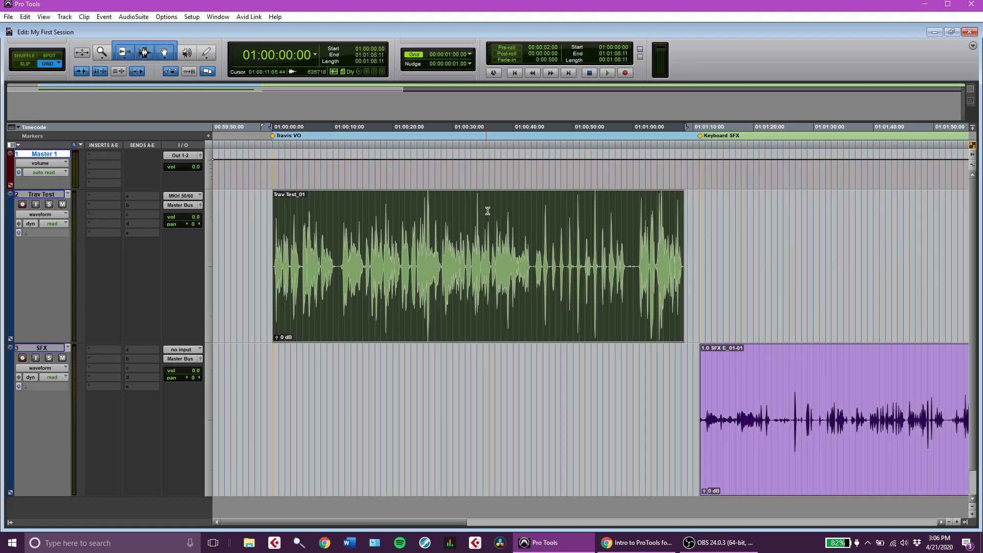
Switch to Slip mode and move the Trav Test_01 clip freely so it starts at 01:00:00:01
click(24, 63)
scroll(284, 351, up, 2)
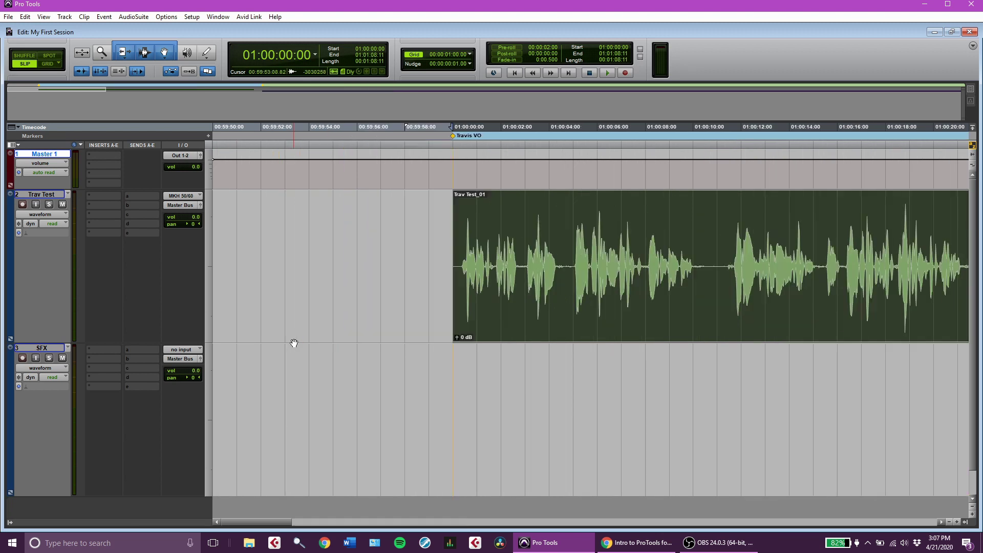
scroll(553, 310, down, 1)
mouse_move(527, 286)
mouse_down()
mouse_move(385, 275)
mouse_move(608, 281)
mouse_move(508, 282)
mouse_move(540, 279)
mouse_move(528, 286)
mouse_up()
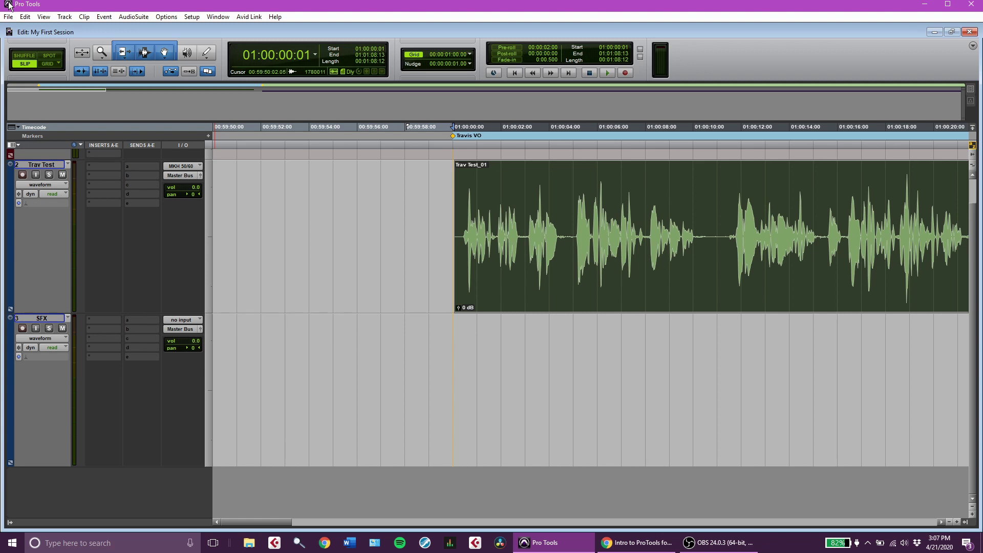
Return to Grid mode and snap the Trav Test_01 clip to start at 01:00:00:00
click(48, 62)
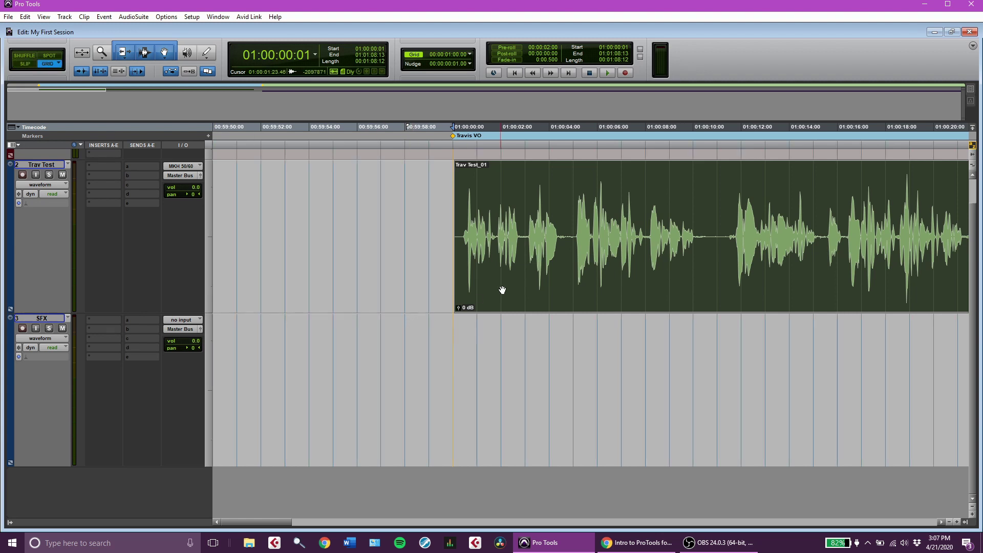
mouse_move(501, 286)
mouse_down()
mouse_move(575, 290)
mouse_move(514, 295)
mouse_up()
click(423, 275)
key(ctrl+[)
key(ctrl+[)
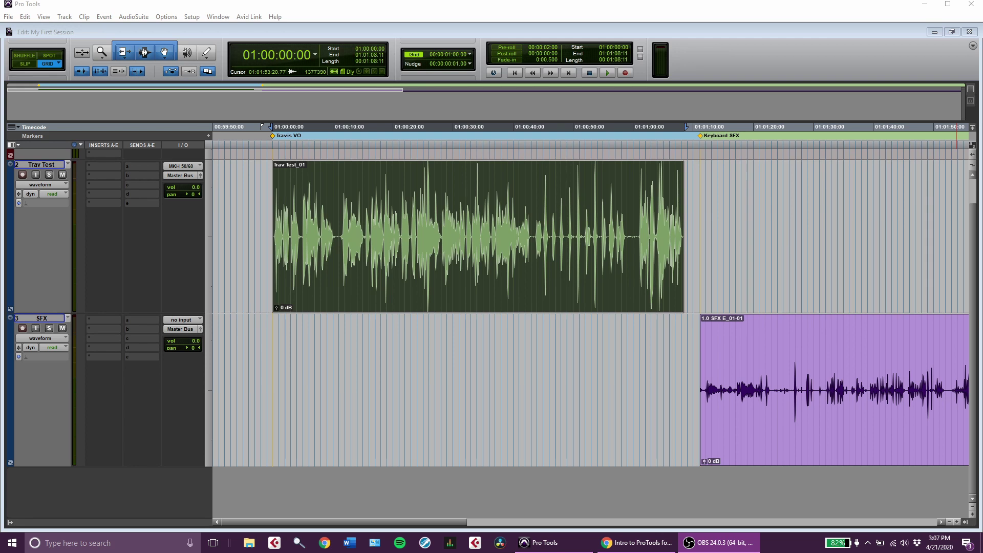
Set the grid value to 1 frame and select 01:00:07:11 to 01:00:11:16 in the Trav Test_01 clip
click(465, 65)
click(470, 53)
click(495, 72)
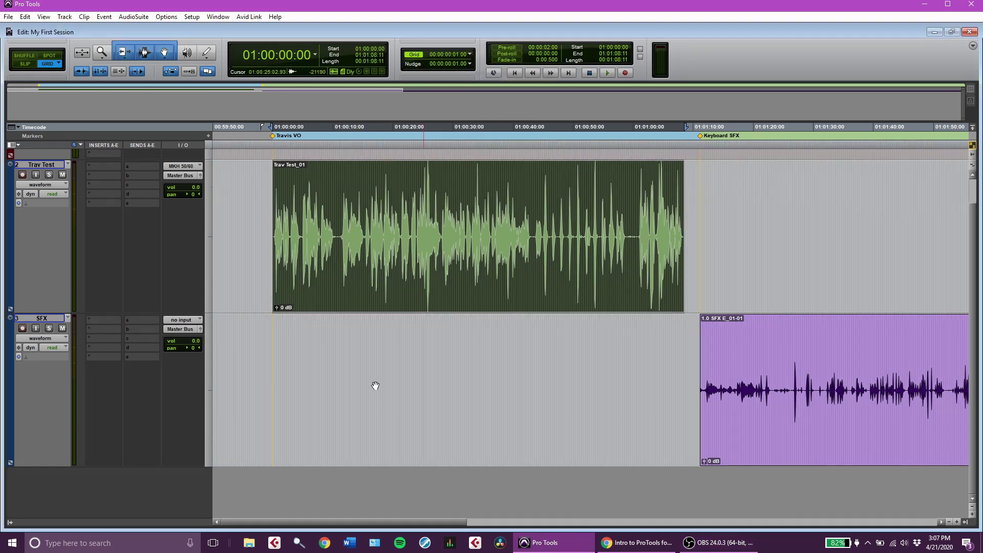
drag(318, 186, 343, 184)
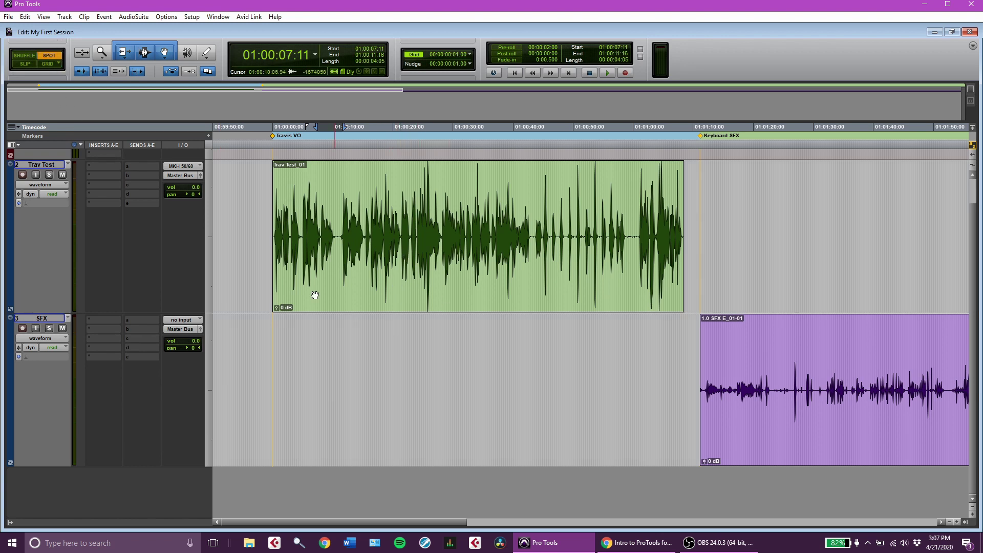
Spot the Trav Test_01 clip to a start time of 01:00:02:00, and undo the move
click(433, 304)
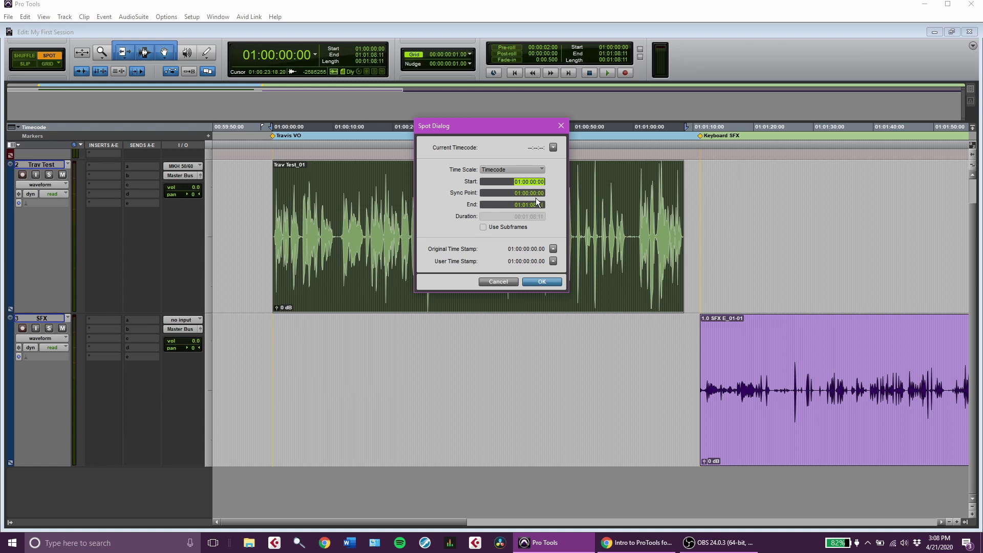
click(533, 183)
click(541, 282)
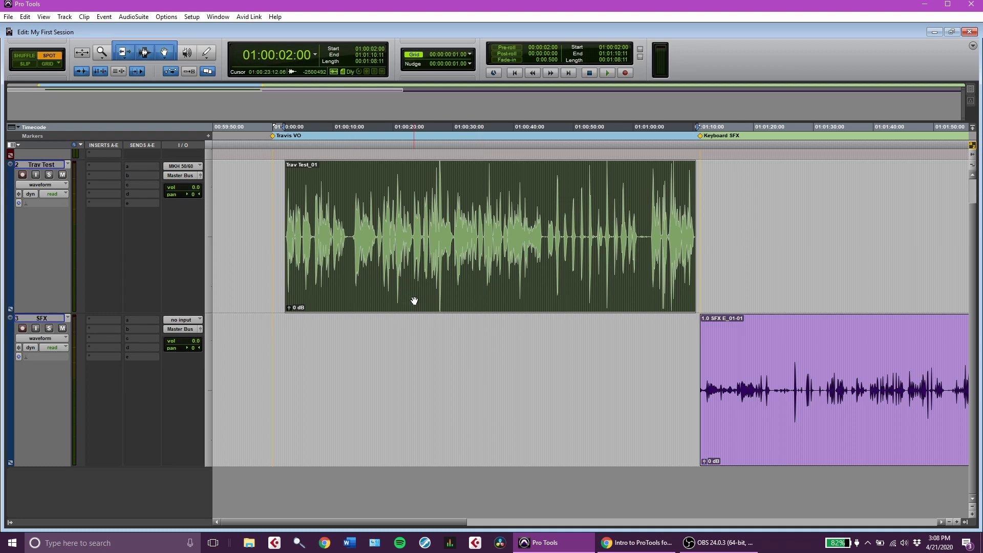
key(ctrl+z)
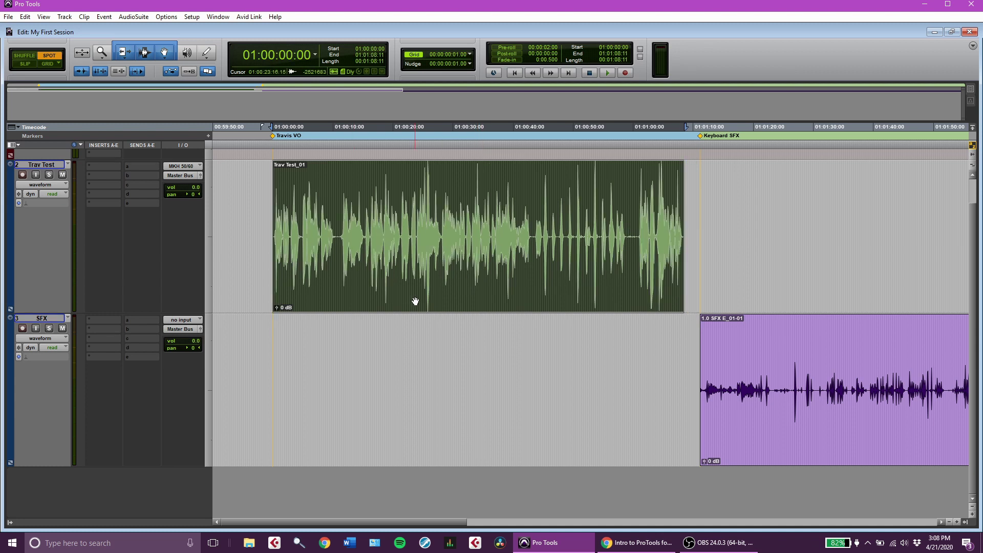
Switch to Shuffle mode, try to move the Trav Test_01 clip earlier on its track, and undo the move
click(31, 56)
click(333, 201)
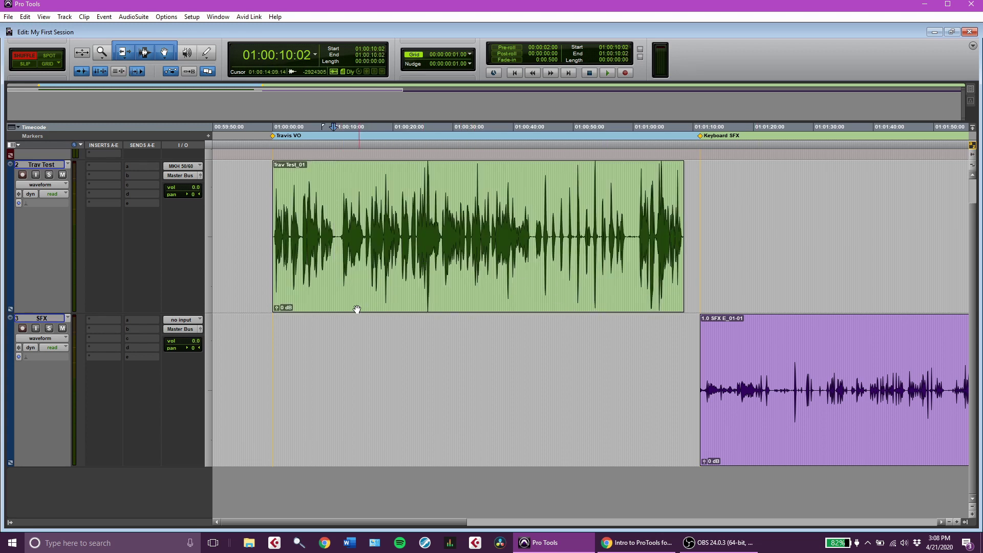
click(361, 291)
drag(396, 276, 193, 274)
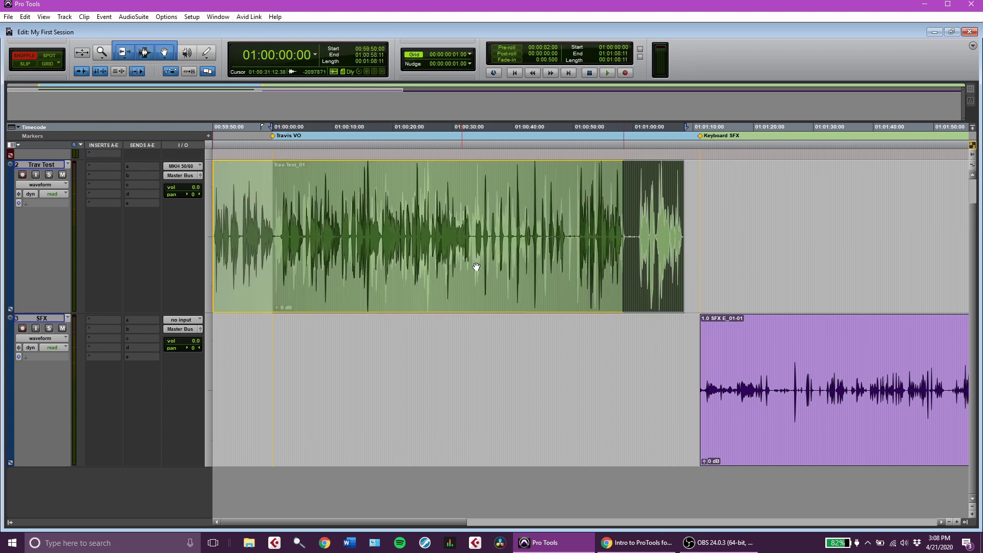
key(ctrl+z)
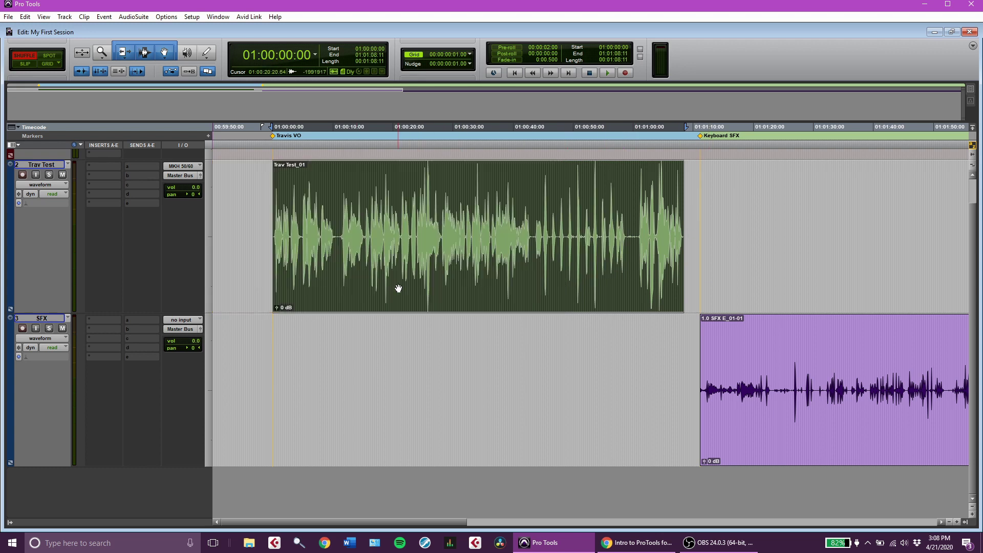
In Shuffle mode, delete 01:00:10:11 to 01:00:15:05 from the Trav Test_01 clip, and undo the deletion
click(305, 165)
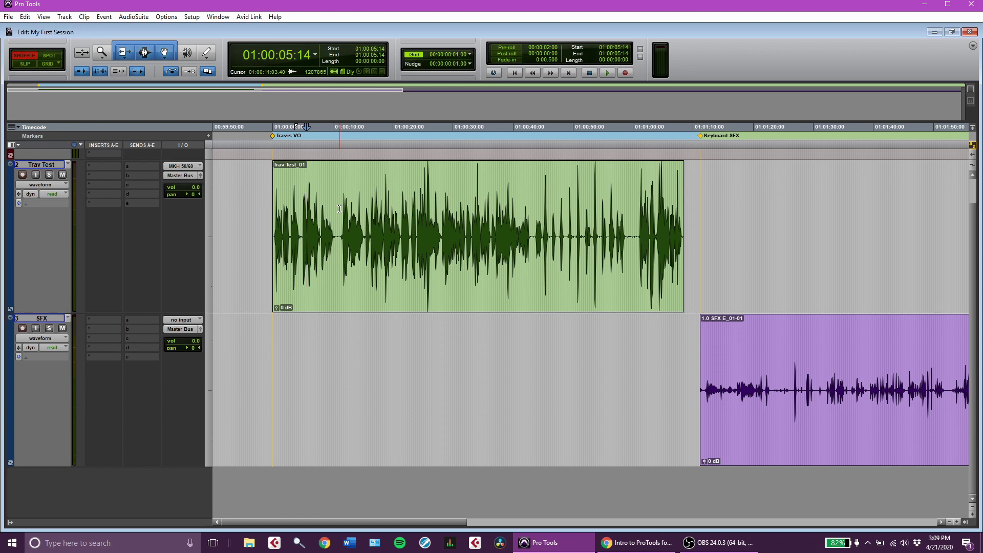
drag(339, 211, 364, 221)
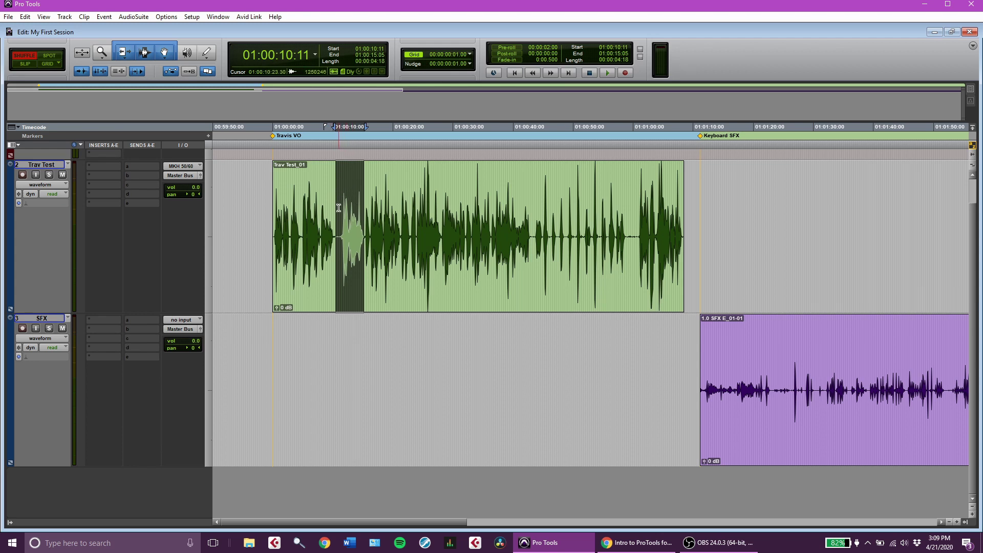
key(Delete)
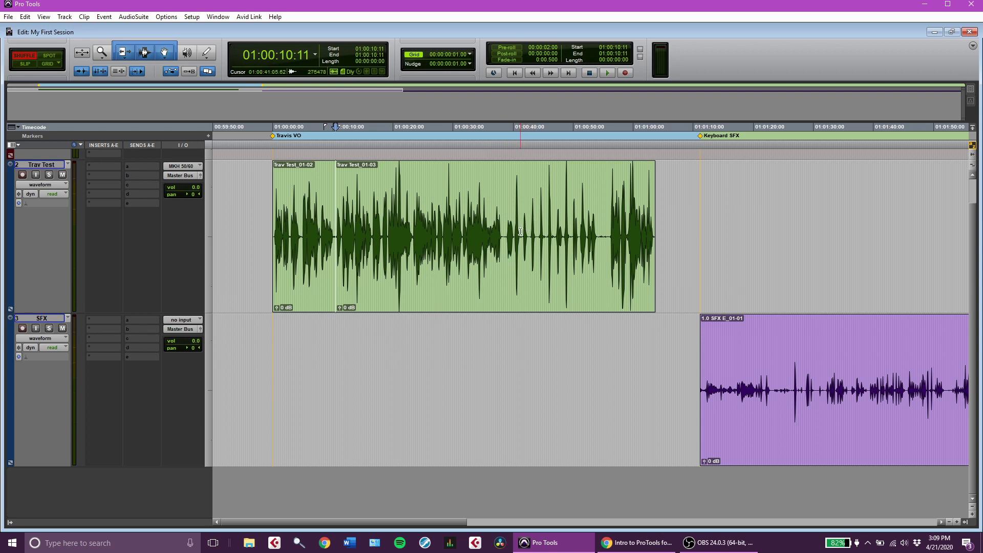
key(ctrl+z)
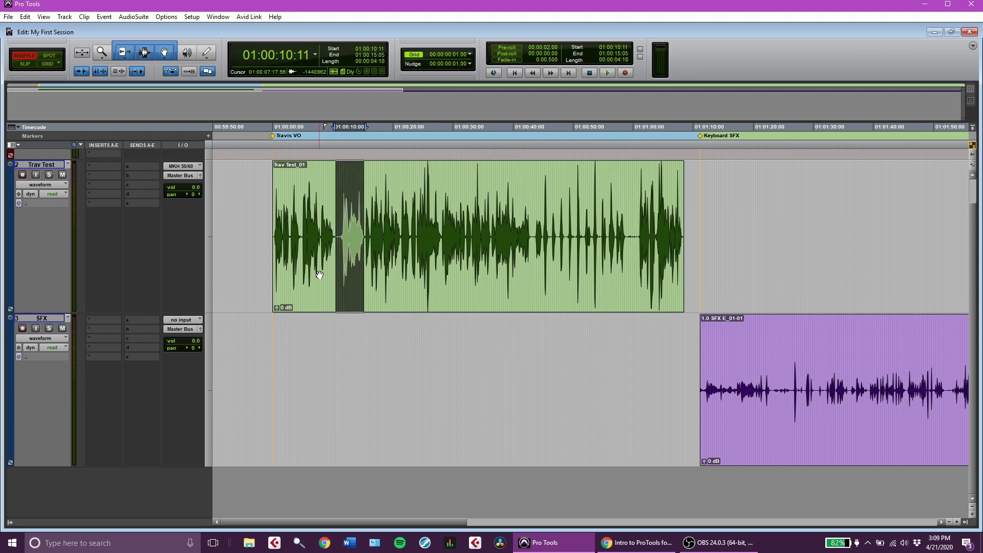
click(340, 327)
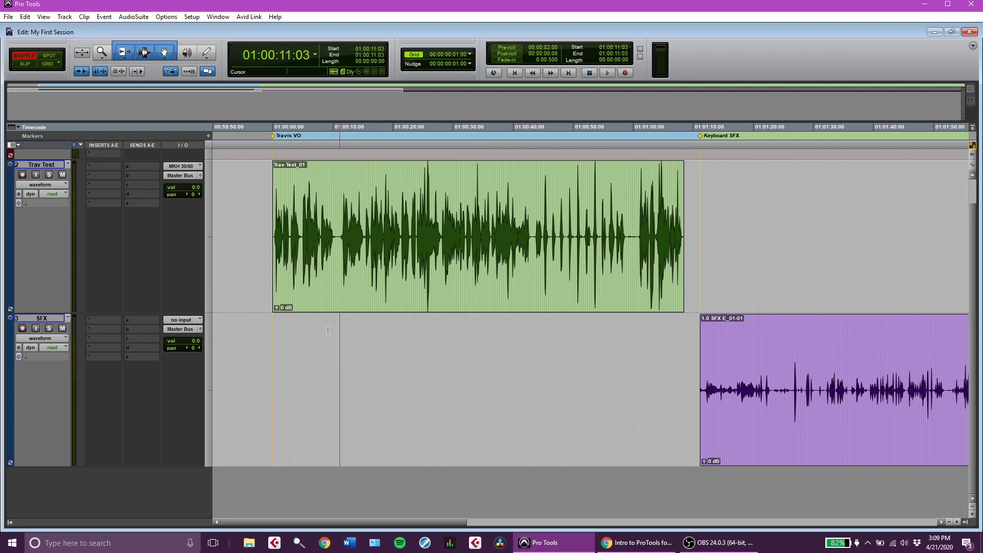
Switch to Grid mode, paste a copy of Trav Test_01's 01:00:10:15 to 01:00:15:16 section at 01:01:12:17 on the same track, and undo the paste
click(46, 64)
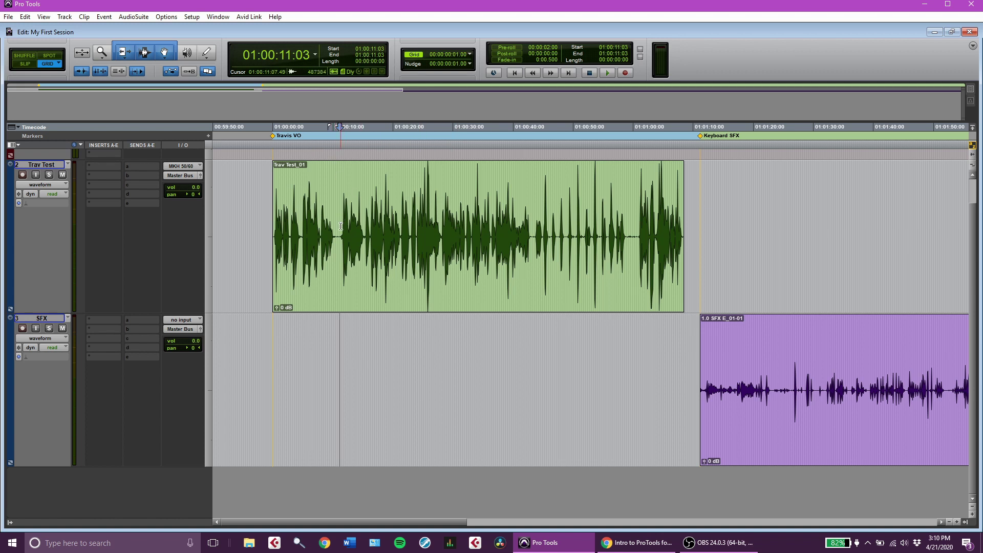
drag(341, 231, 367, 235)
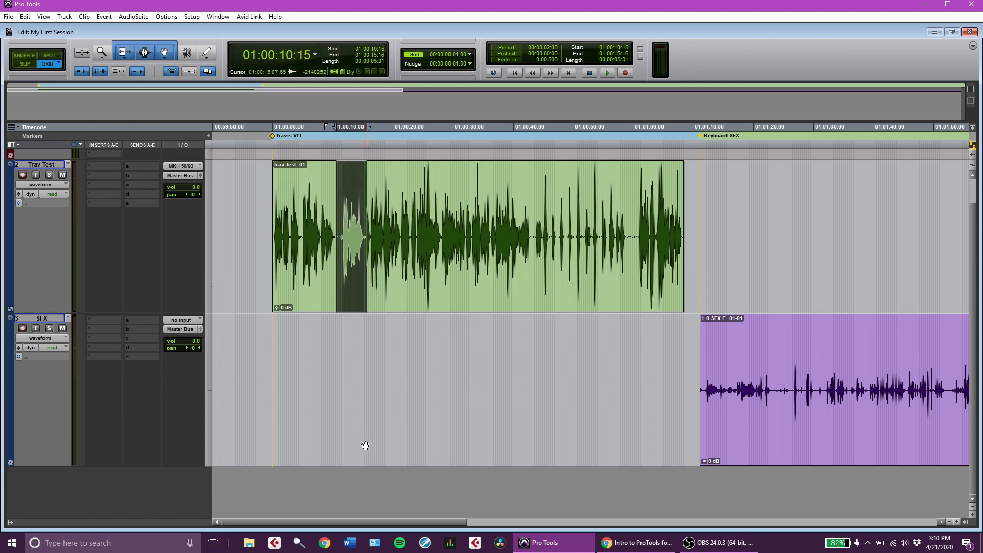
click(709, 189)
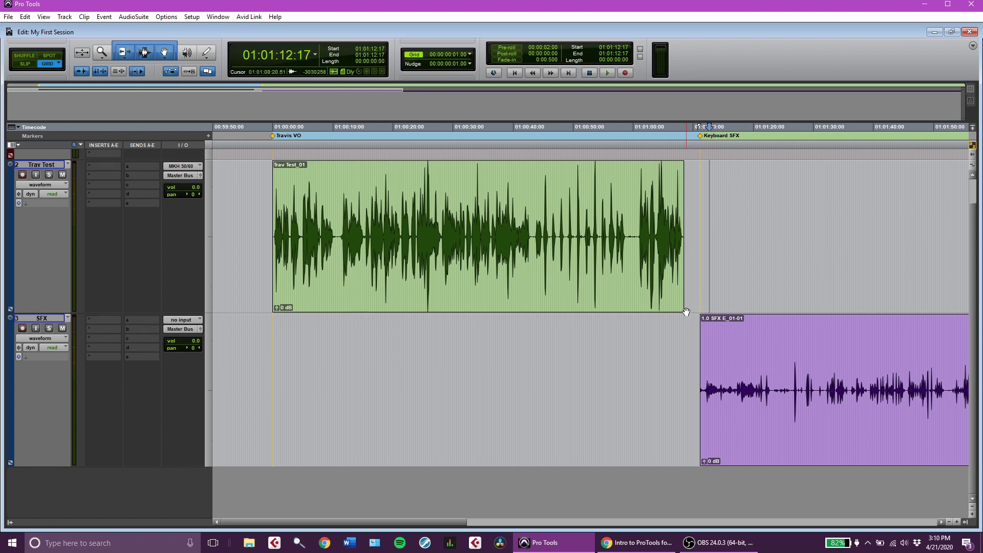
key(ctrl+v)
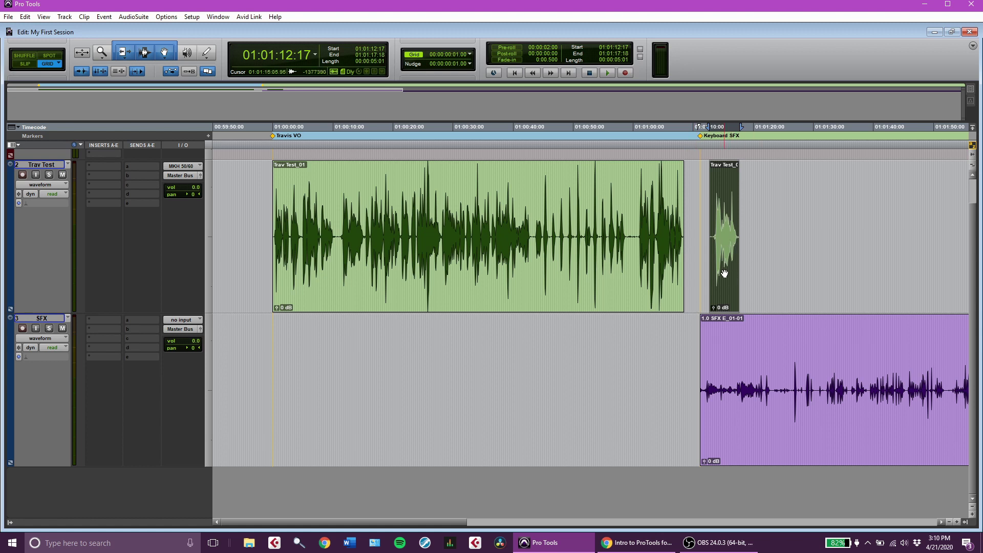
key(ctrl+z)
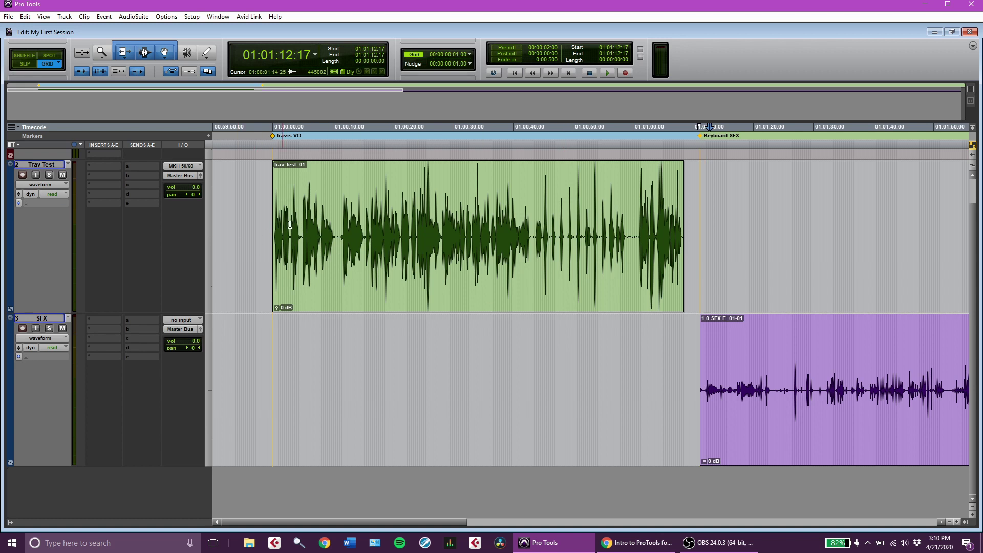
Cut 01:00:09:23 to 01:00:15:20 from the Trav Test_01 clip, paste it at 01:01:20:19, and undo both edits
drag(333, 205, 367, 236)
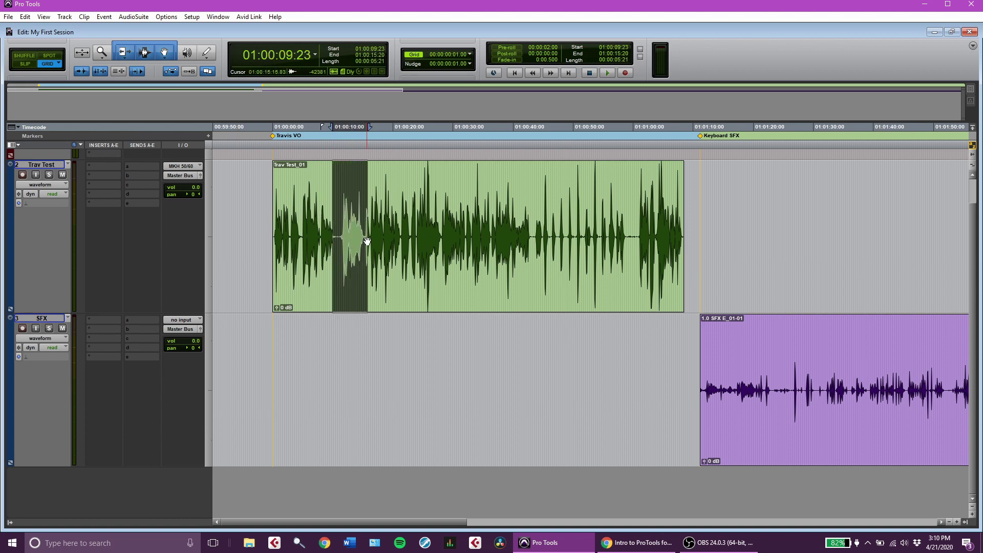
key(Delete)
click(758, 195)
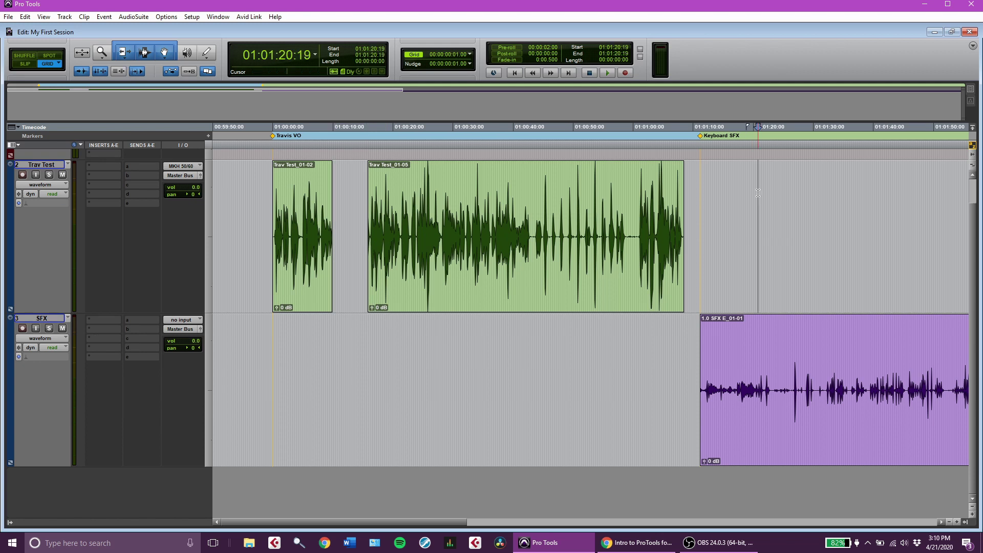
key(ctrl+v)
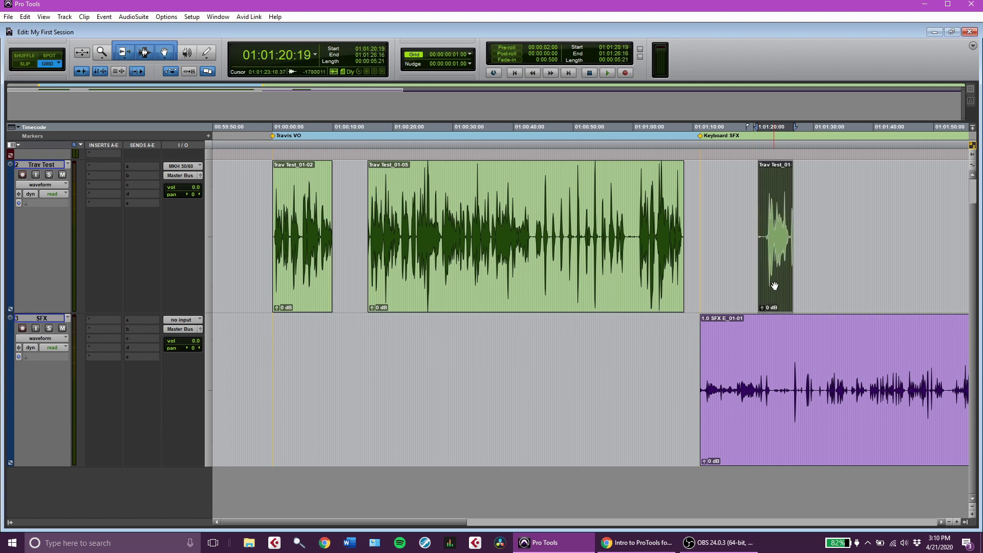
key(ctrl+z)
key(ctrl+shift+z)
key(ctrl+z)
key(ctrl+z)
click(393, 381)
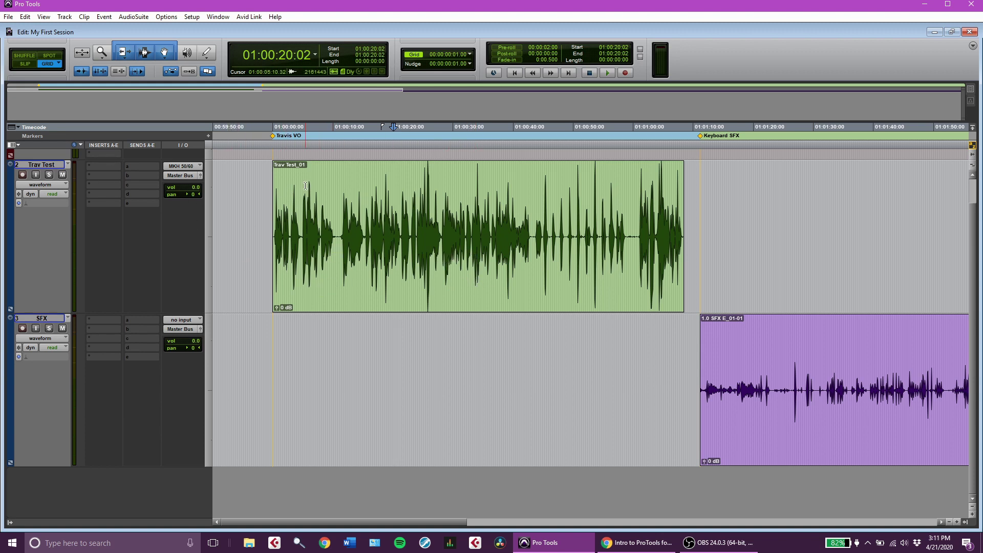
Try fade-outs at Trav Test_01's end, first from 01:01:05:09, then from 01:01:06:01 with the Selector and default fade settings; undo them and restore the Smart Tool
click(683, 164)
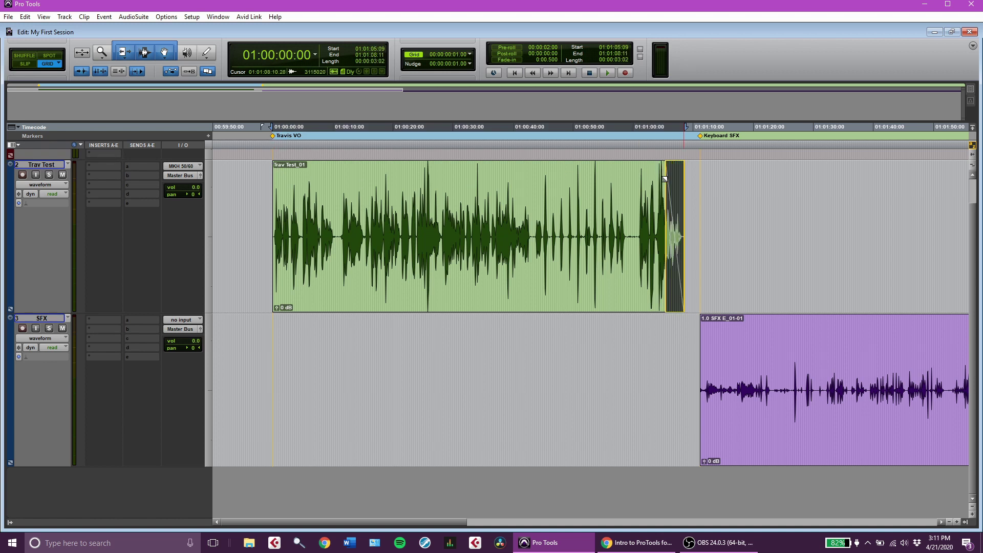
click(168, 55)
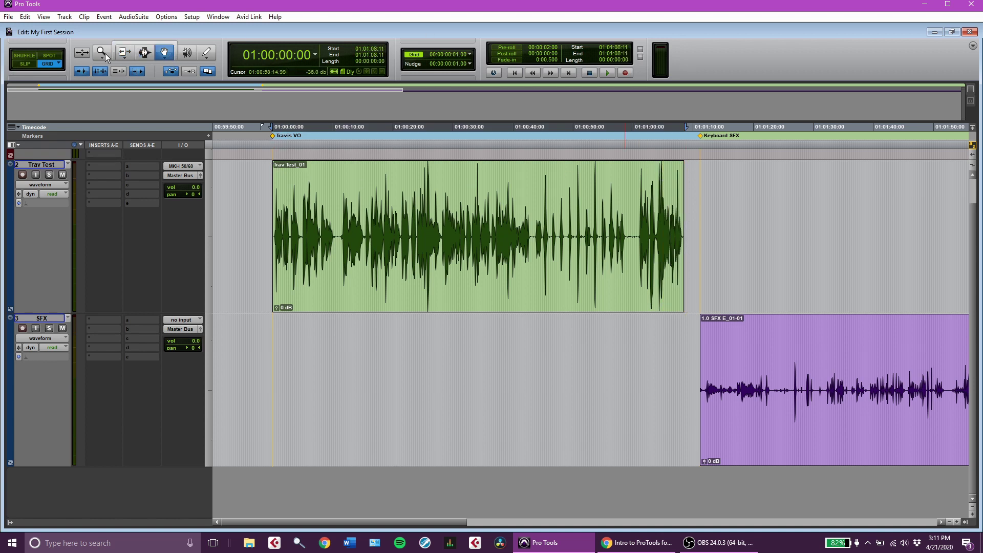
click(145, 51)
drag(684, 199, 668, 216)
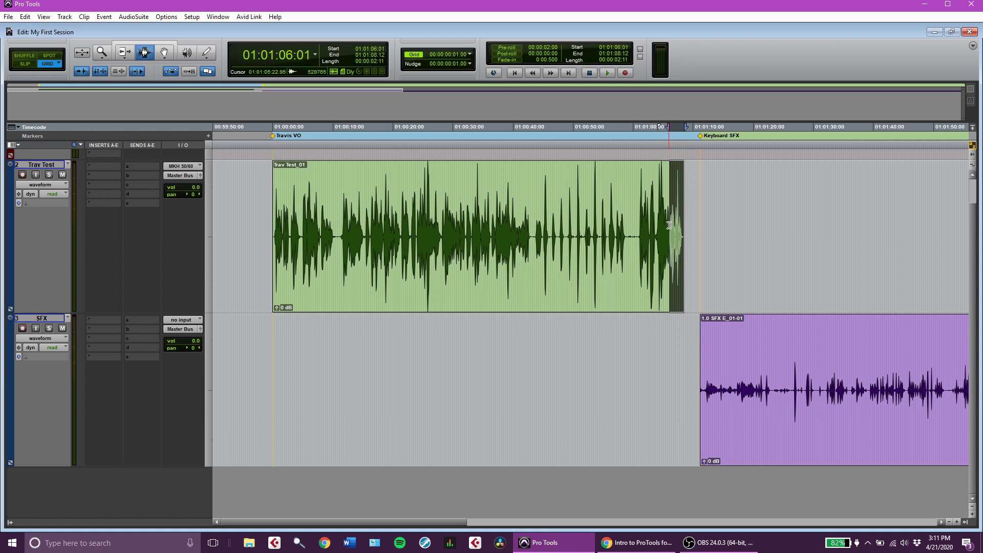
key(ctrl+f)
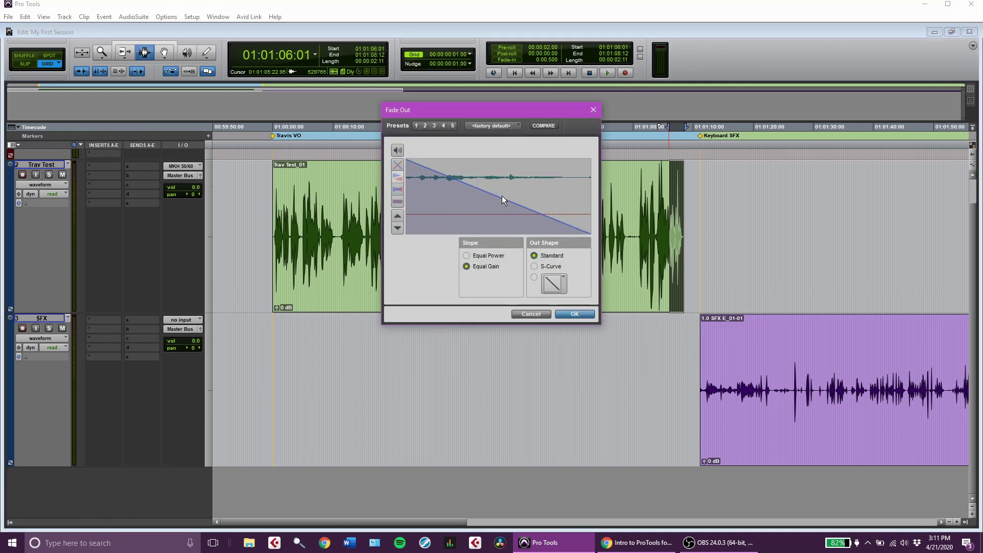
click(579, 315)
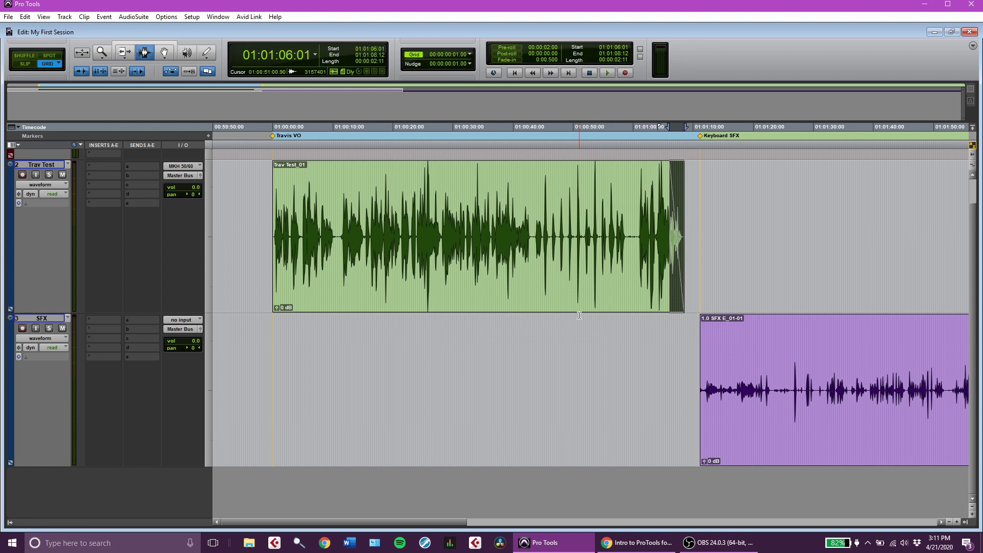
click(700, 252)
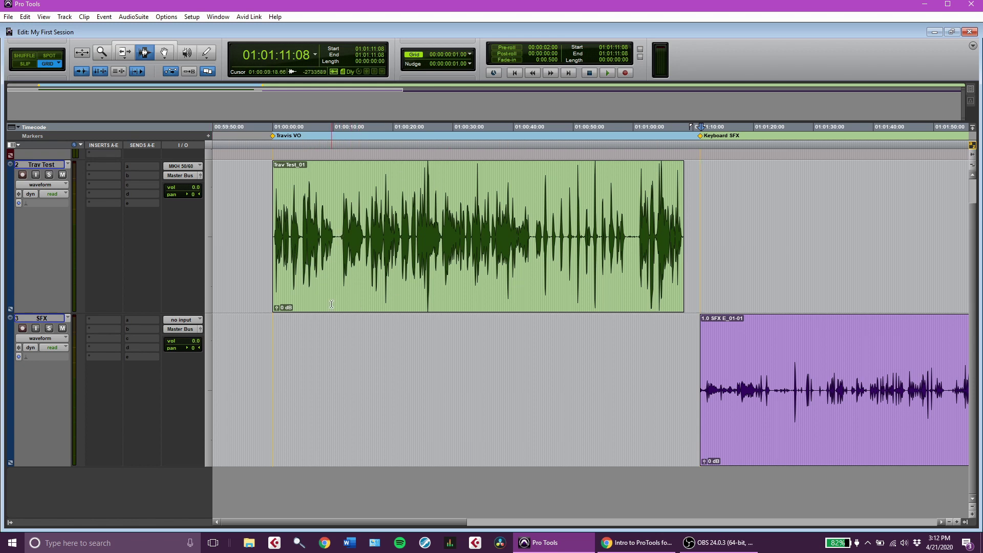
click(165, 43)
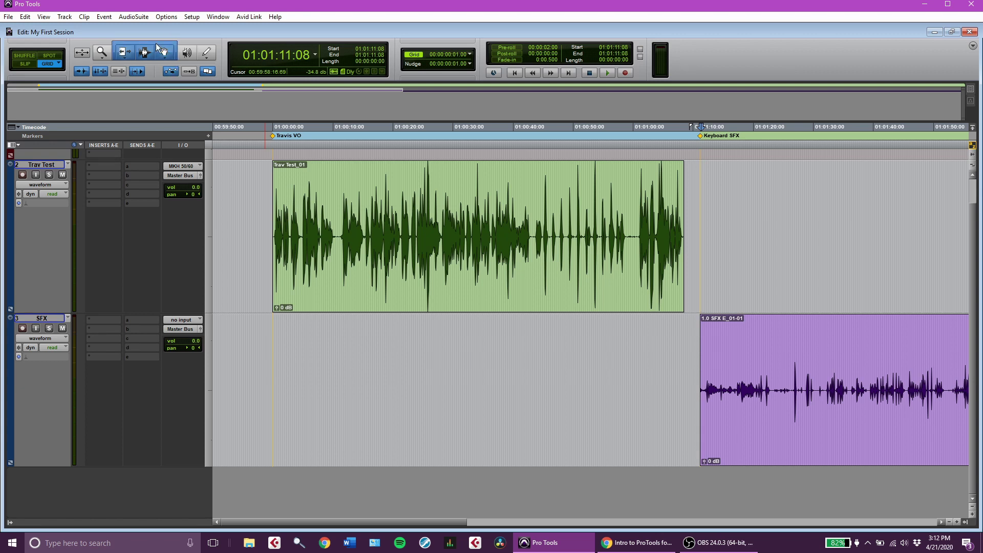
Select the whole Trav Test_01 clip, select only its 01:00:42:20 to 01:01:00:02 section, and clear the selection
click(351, 296)
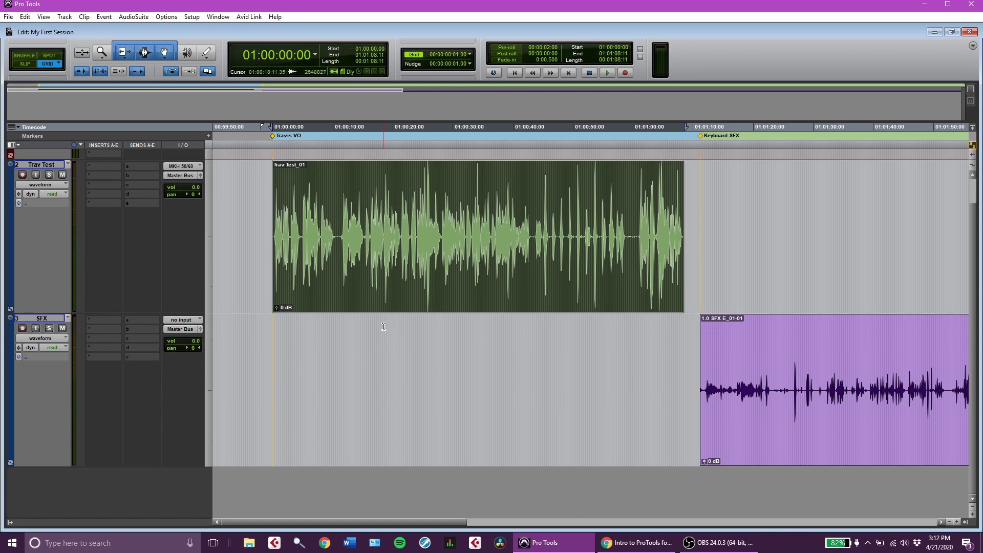
key(space)
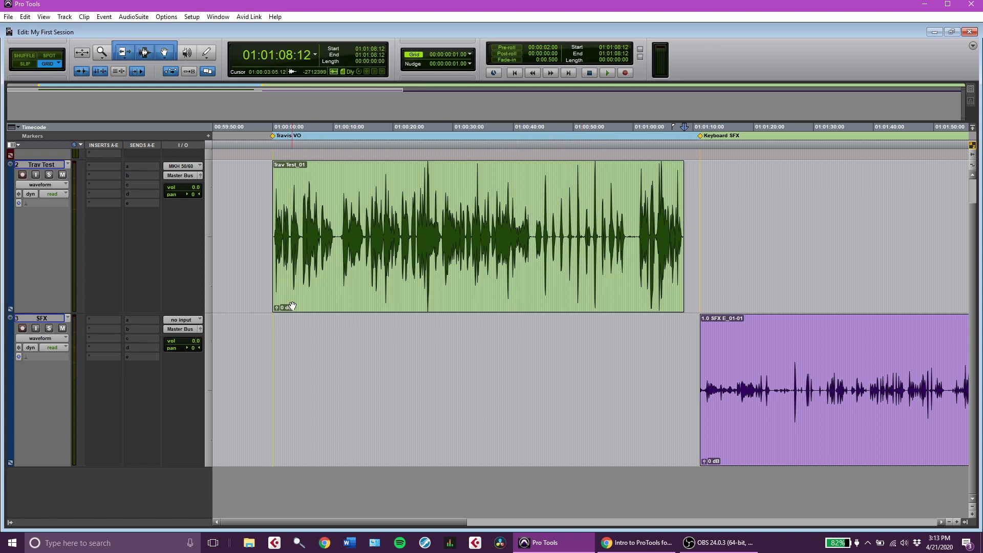
click(563, 292)
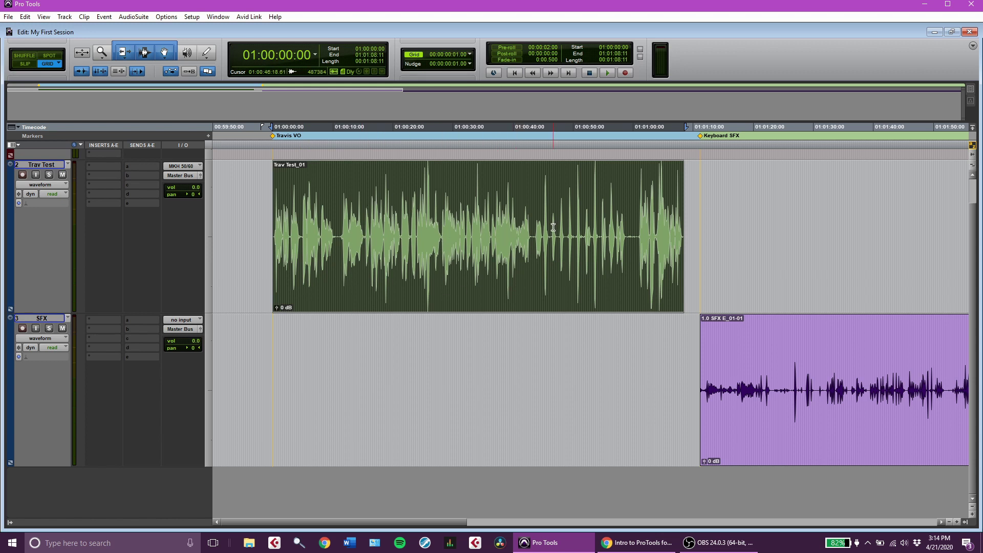
drag(530, 200, 633, 205)
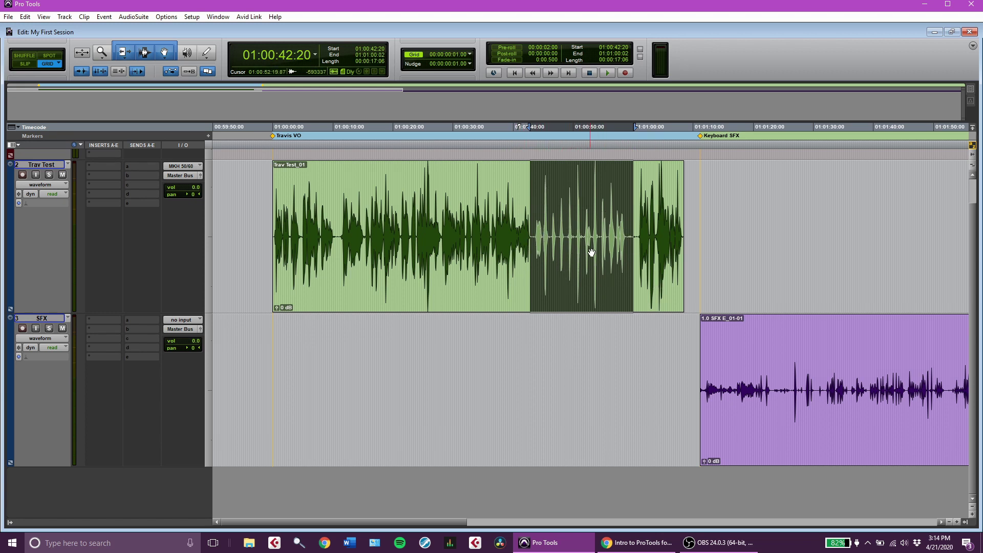
click(374, 230)
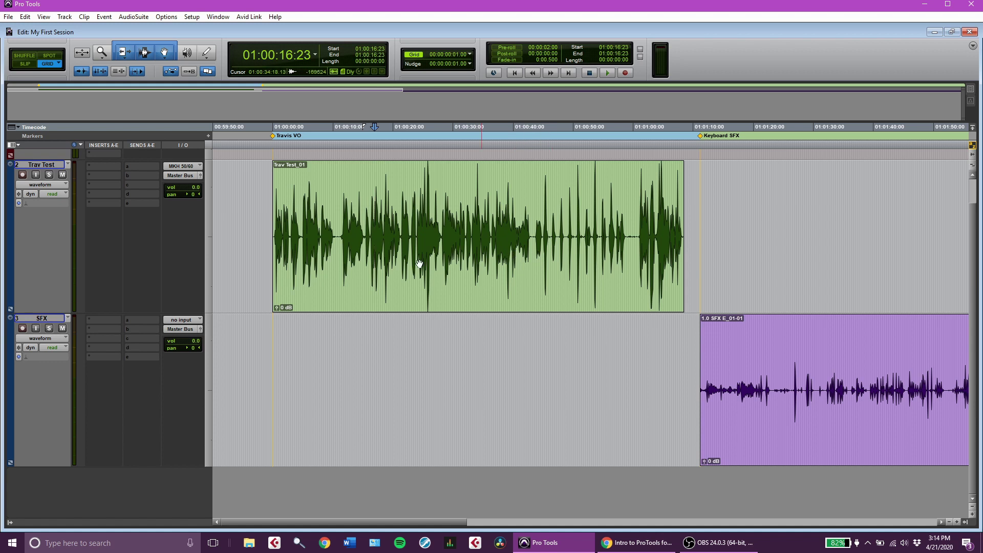
Trim the Trav Test_01 clip to start at 01:00:42:23 and end just after 01:01:00:00
double_click(277, 212)
drag(276, 212, 534, 231)
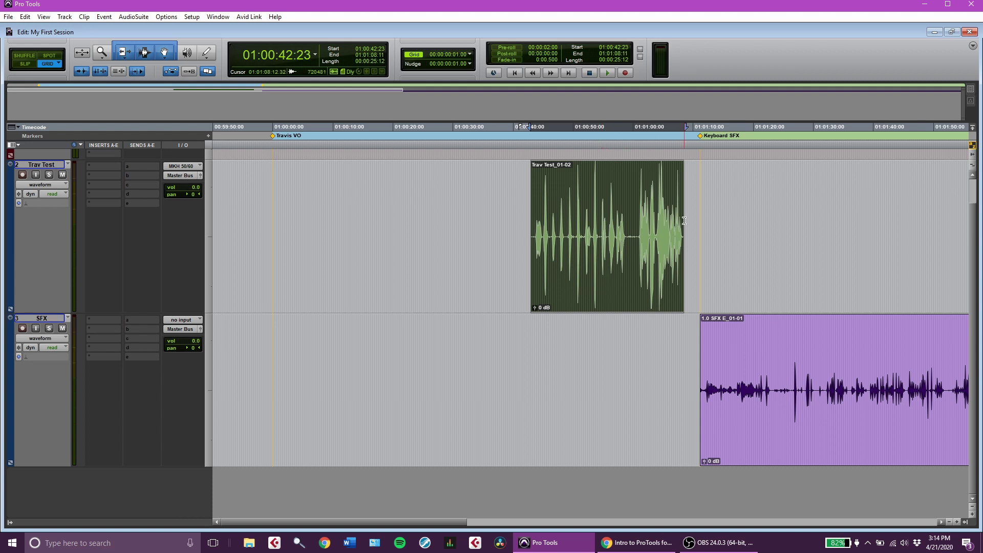
drag(680, 220, 678, 228)
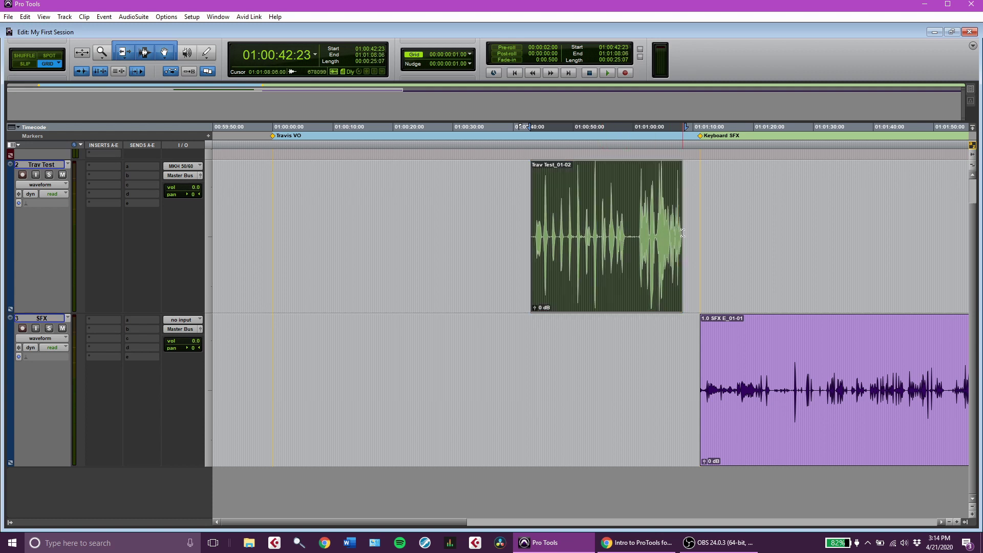
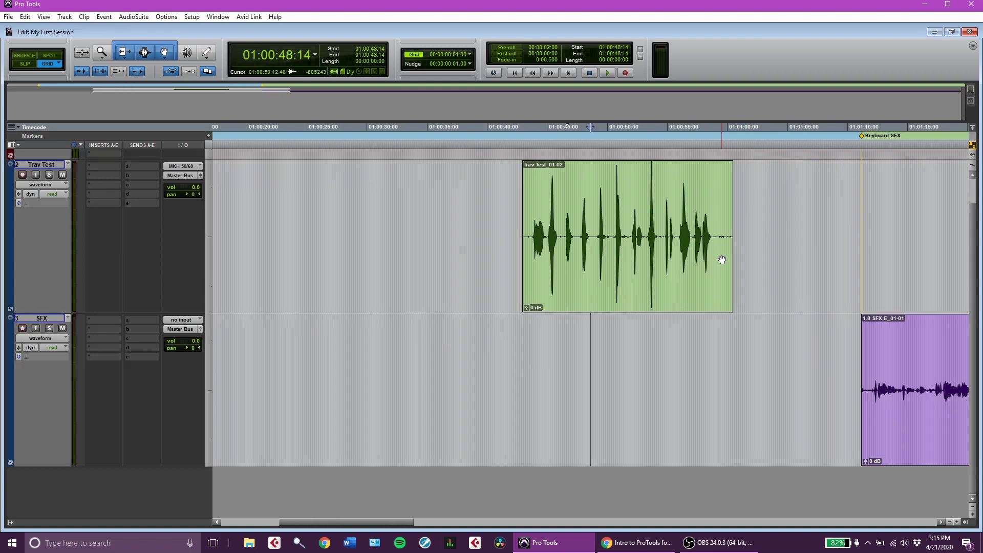
Examine the trimmed Trav Test clip's waveform at several horizontal zoom levels and along the timeline
scroll(722, 259, up, 2)
scroll(722, 259, down, 4)
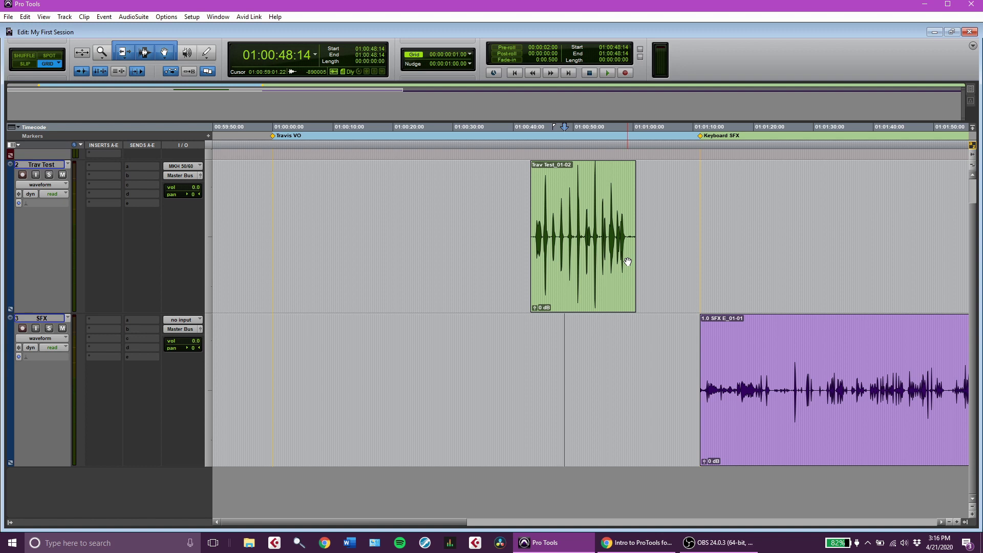
key(ctrl+])
key(ctrl+])
key(ctrl+])
key(ctrl+[)
key(ctrl+[)
key(ctrl+[)
key(ctrl+])
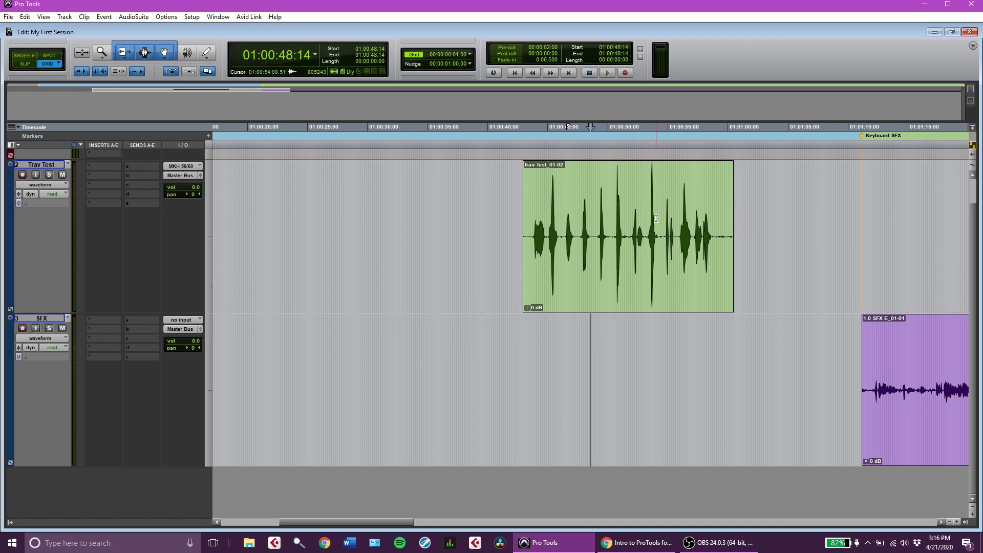
key(ctrl+])
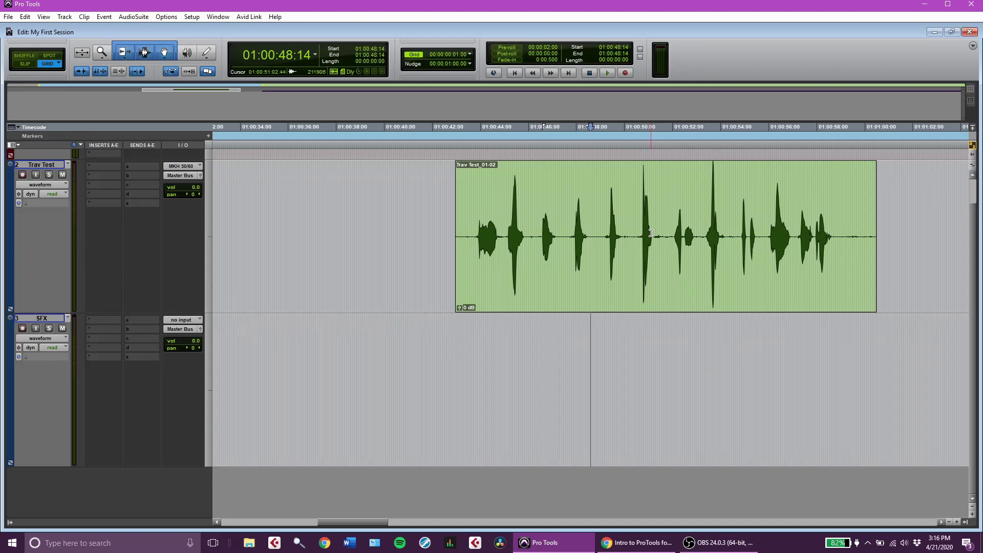
key(ctrl+[)
key(ctrl+])
scroll(822, 269, right, 2)
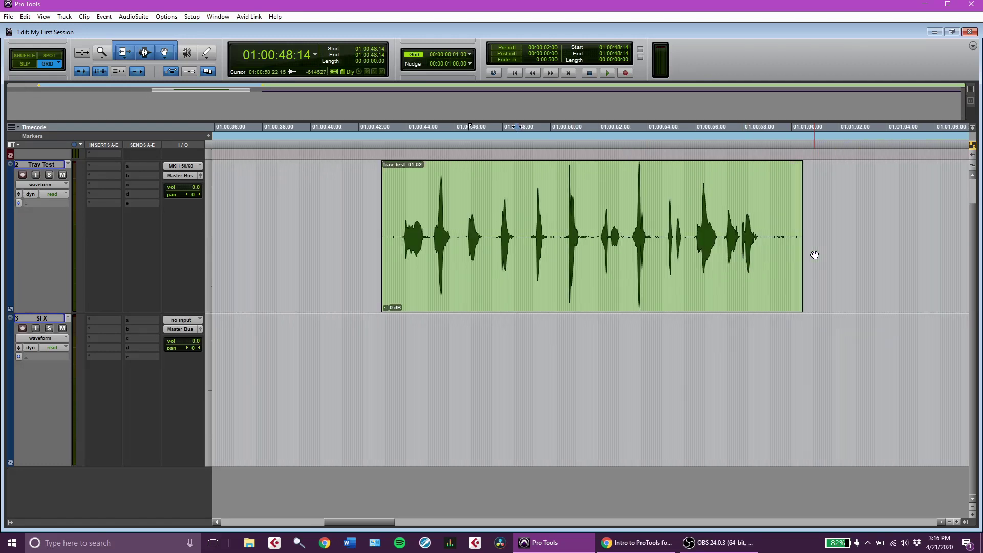
scroll(634, 256, right, 1)
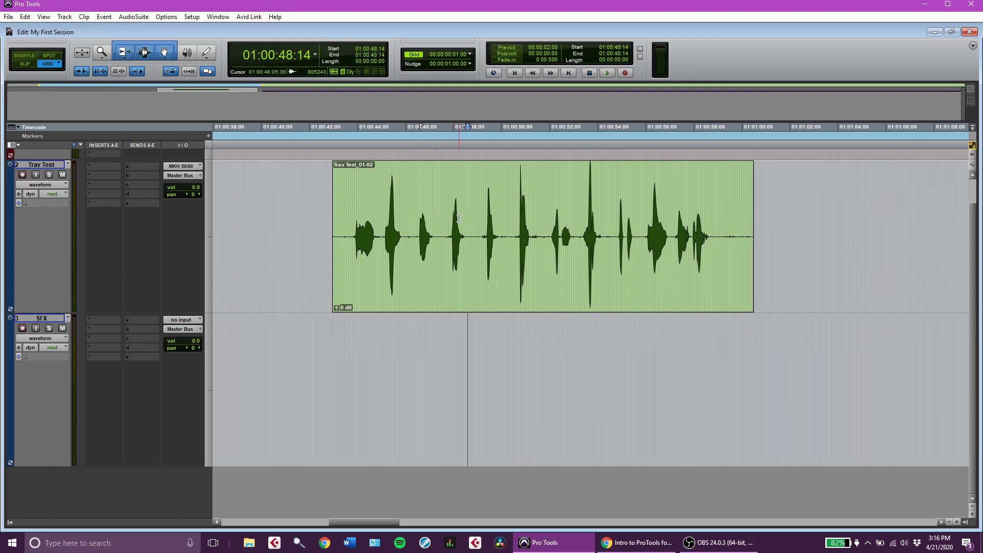
scroll(537, 251, left, 2)
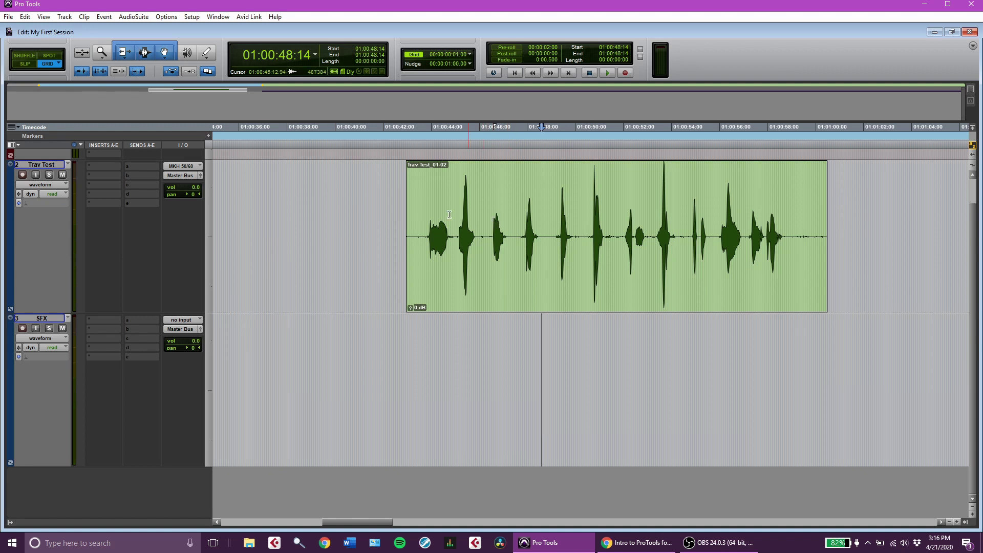
Play the trimmed Trav Test clip from its start at 01:00:42:23, then replay its first phrases
click(464, 294)
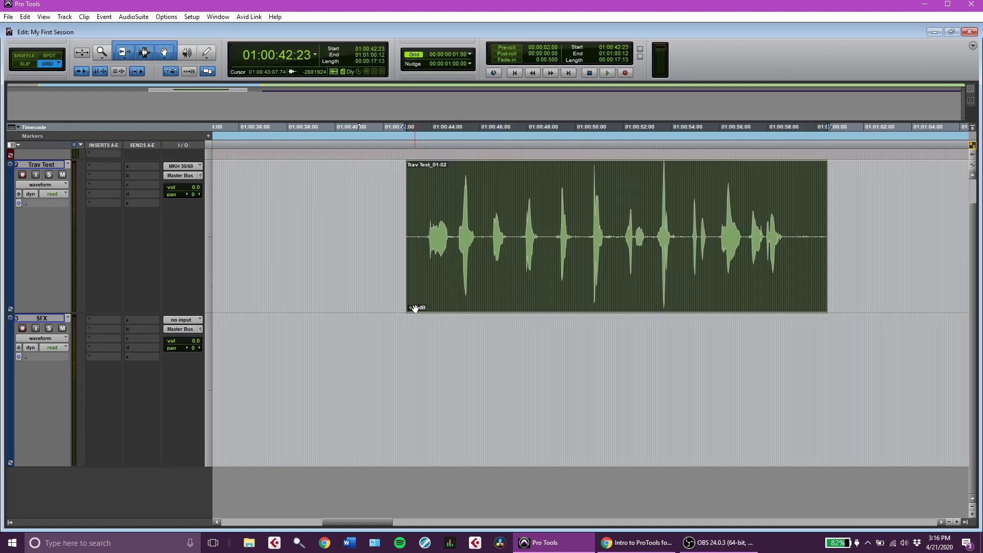
key(space)
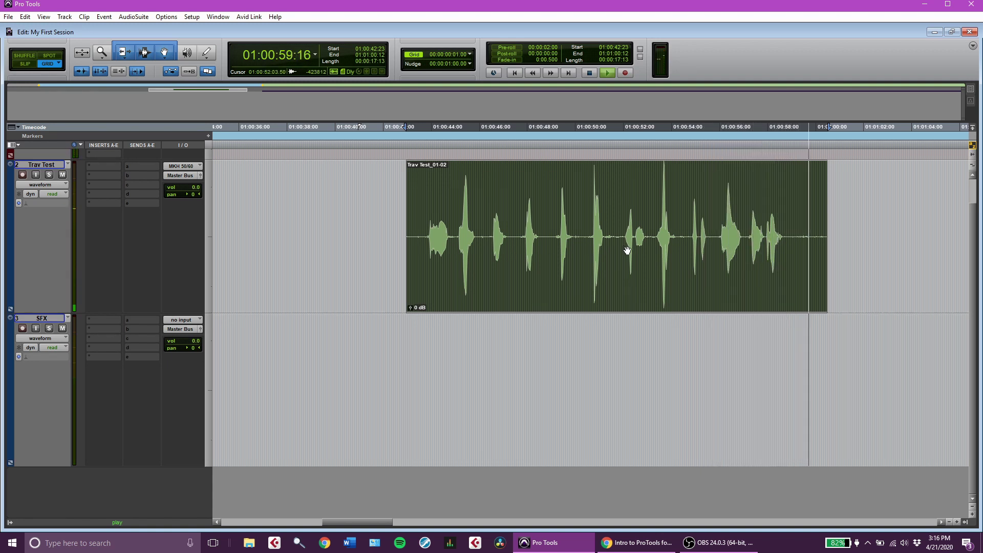
key(space)
click(470, 271)
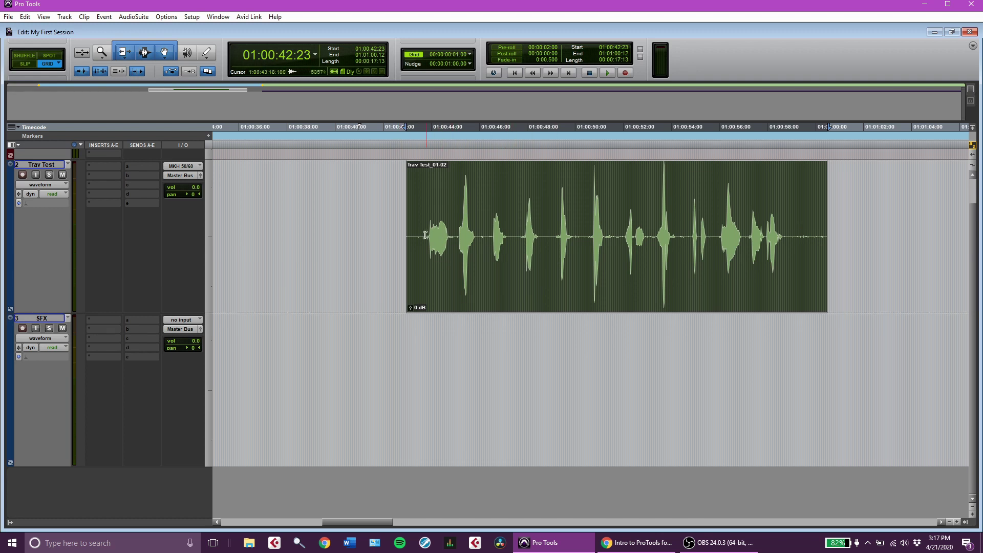
click(540, 393)
click(512, 287)
key(space)
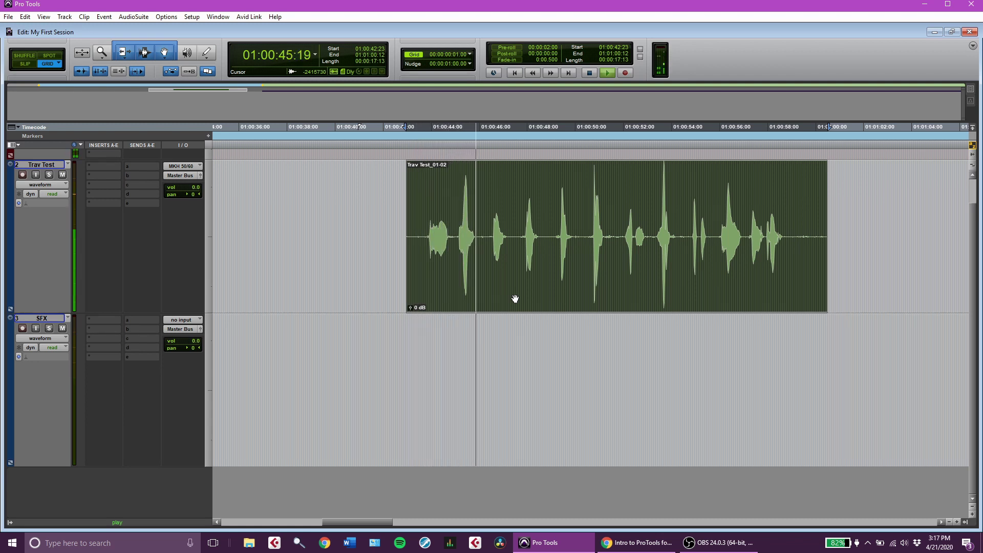
key(space)
Trim the Trav Test clip's start to 01:00:46:08 and play its new opening
drag(409, 248, 489, 275)
click(460, 232)
click(521, 287)
key(space)
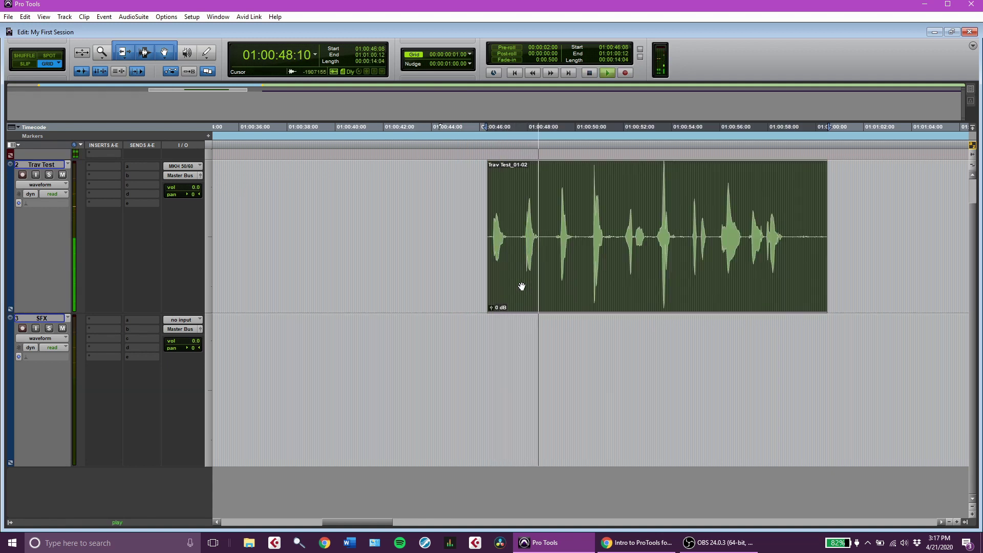
key(space)
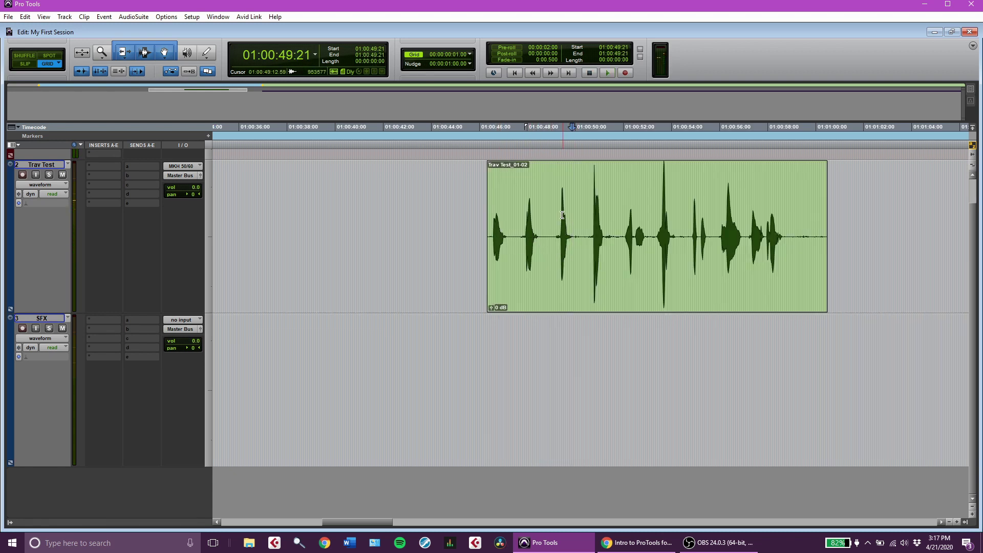
Delete the clip section from 01:00:47:10 to 01:00:48:22 and play the two remaining pieces
drag(514, 217, 549, 238)
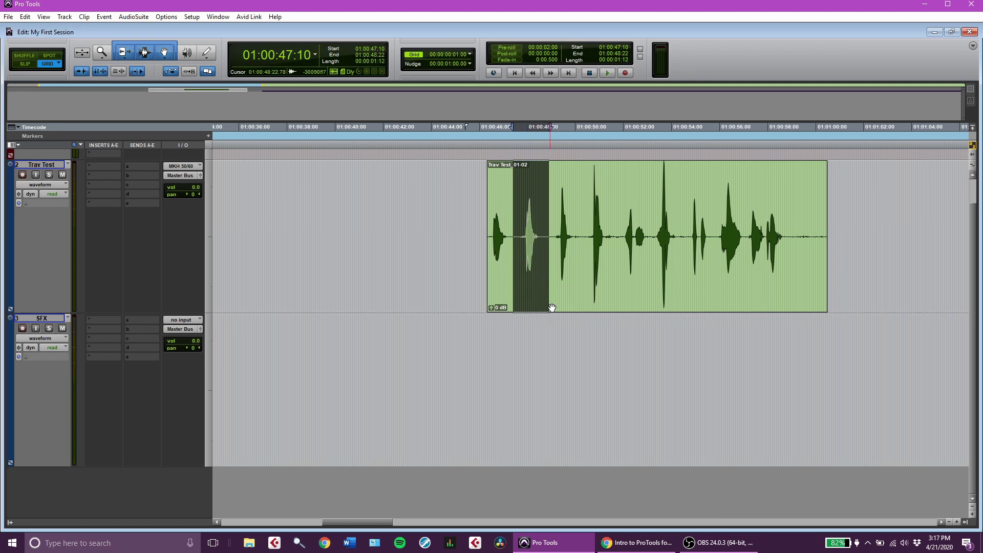
key(Delete)
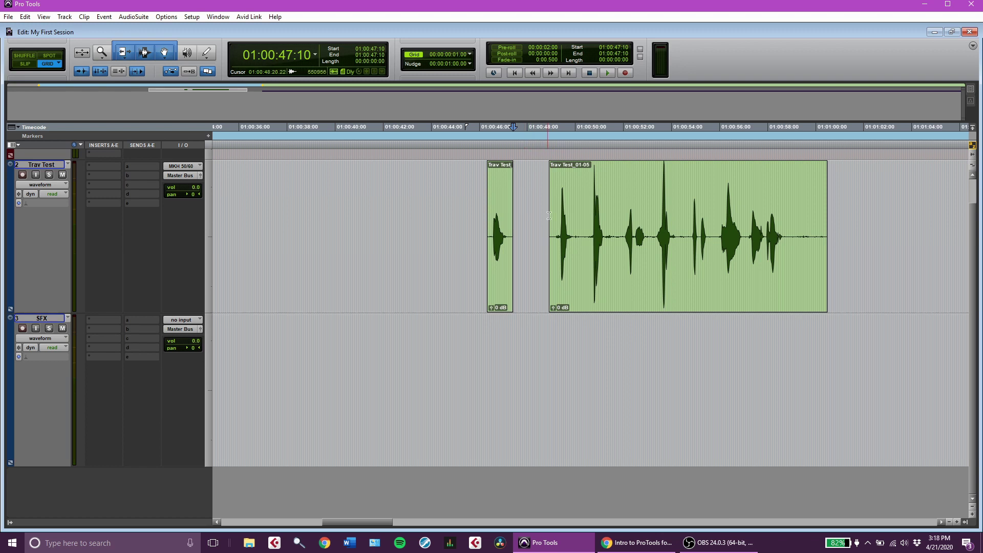
click(505, 285)
key(space)
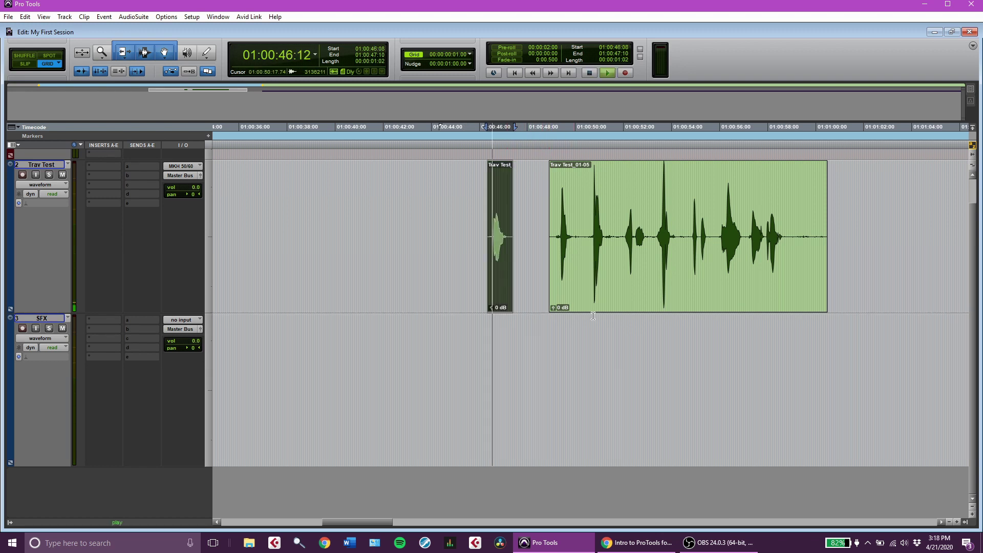
click(578, 303)
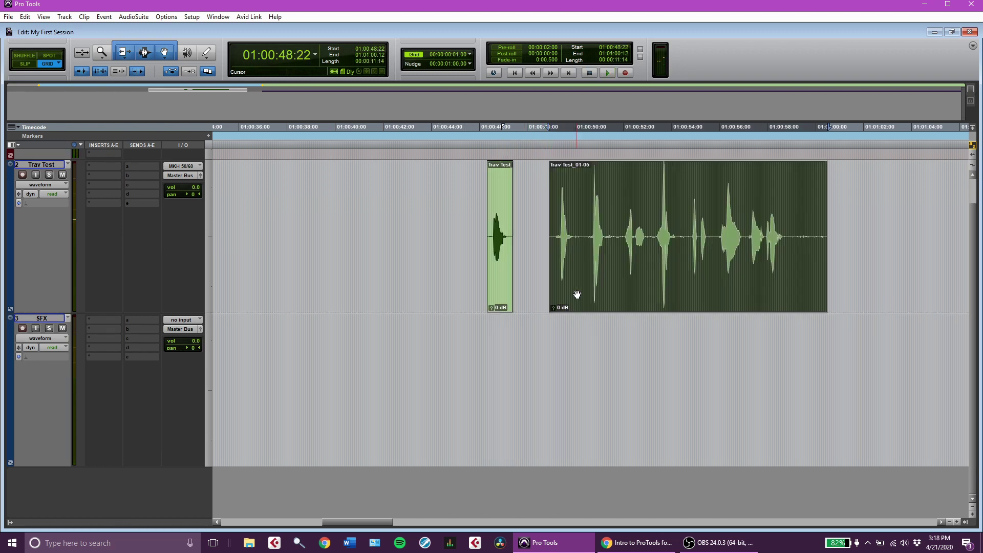
key(space)
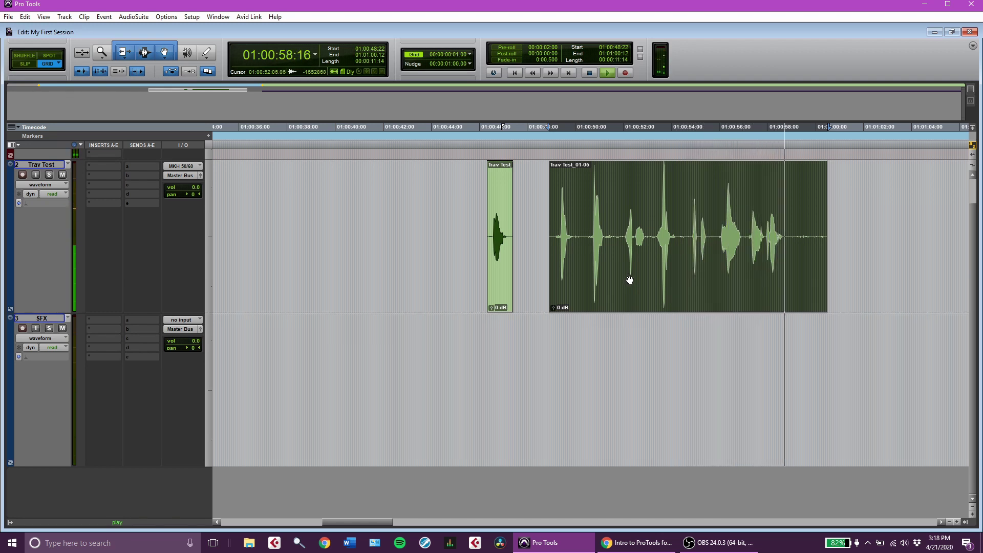
key(space)
Play from 01:00:46:03 to locate the next unwanted word, and delete the section from about 01:00:50:10 to 01:00:51:14
click(482, 188)
key(space)
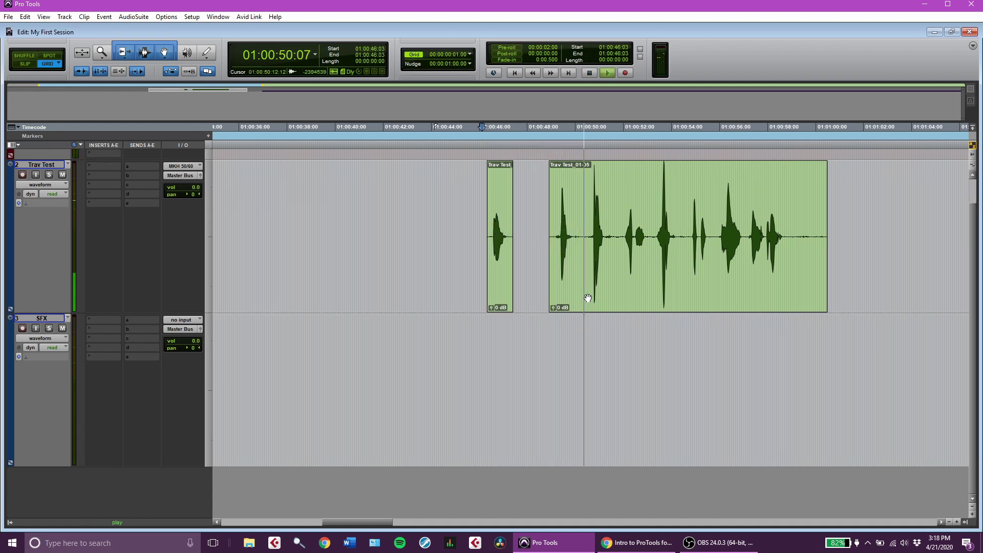
click(617, 301)
drag(586, 207, 613, 220)
key(Delete)
Play the last piece from 01:00:51:14 and delete its section from 01:00:53:06 to 01:00:54:08
click(628, 287)
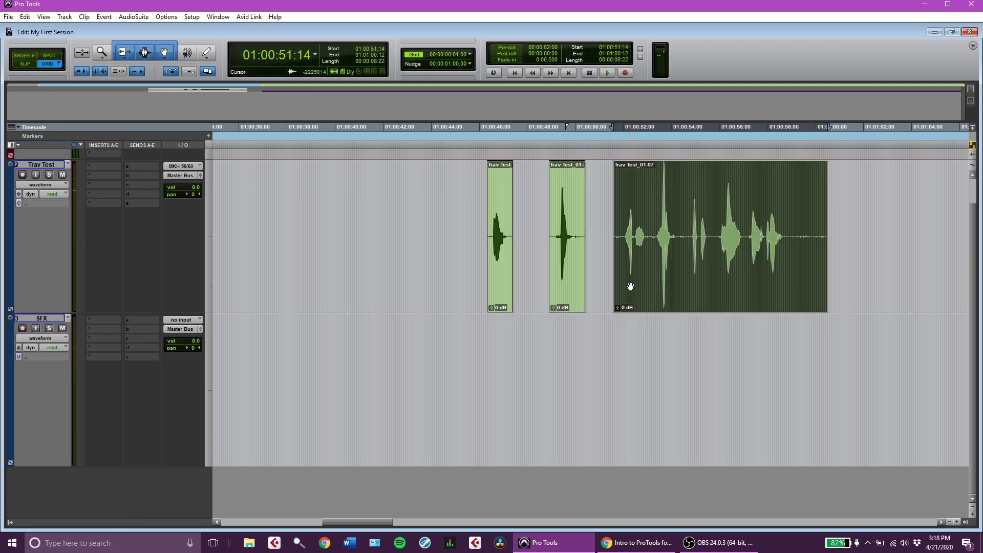
key(space)
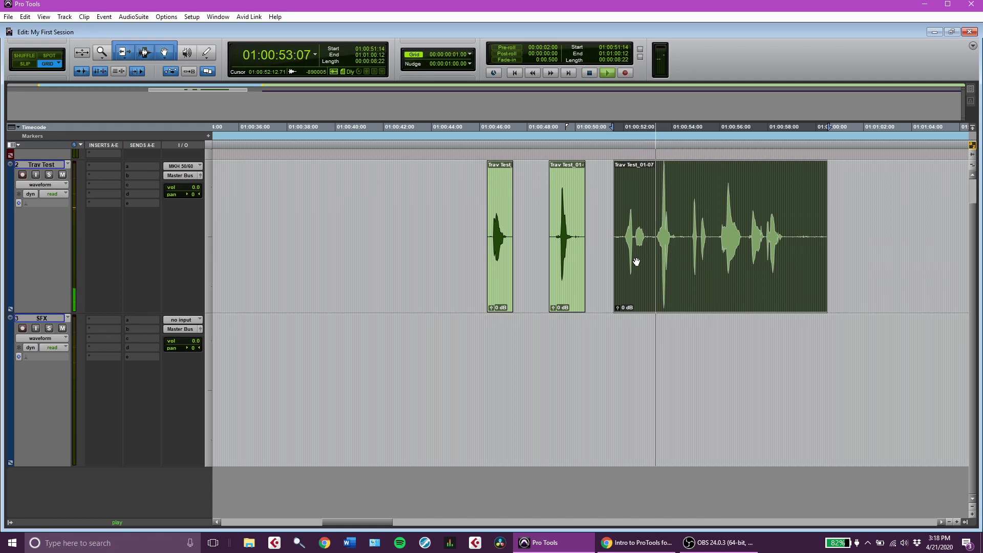
key(space)
drag(651, 200, 679, 220)
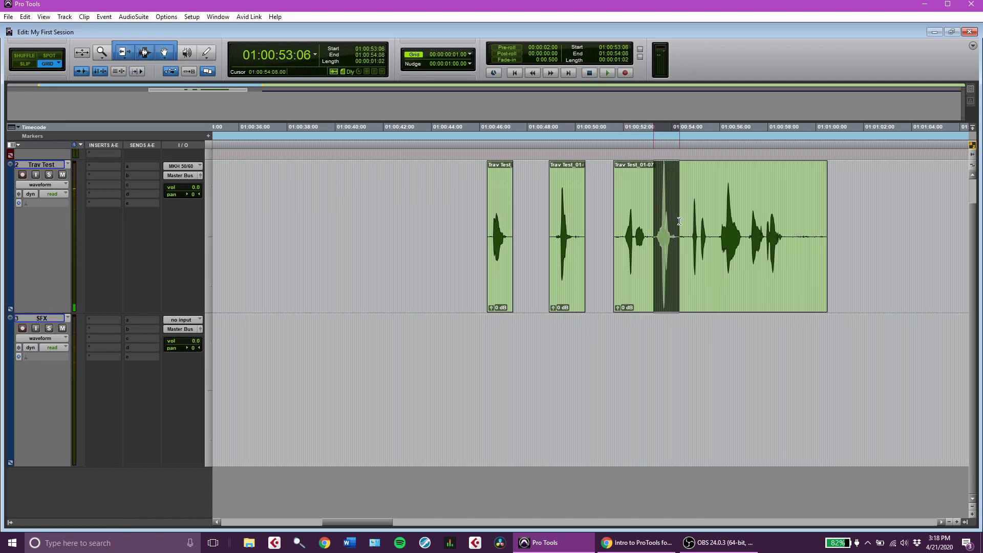
key(Delete)
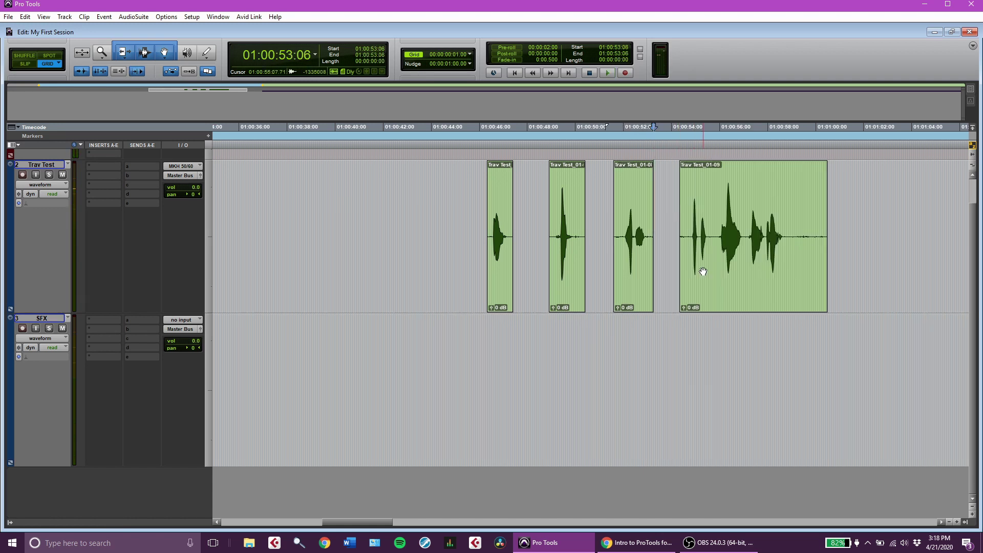
Play the final piece from 01:00:54:08 and delete its section from 01:00:56:00 to 01:00:57:22
click(720, 296)
key(space)
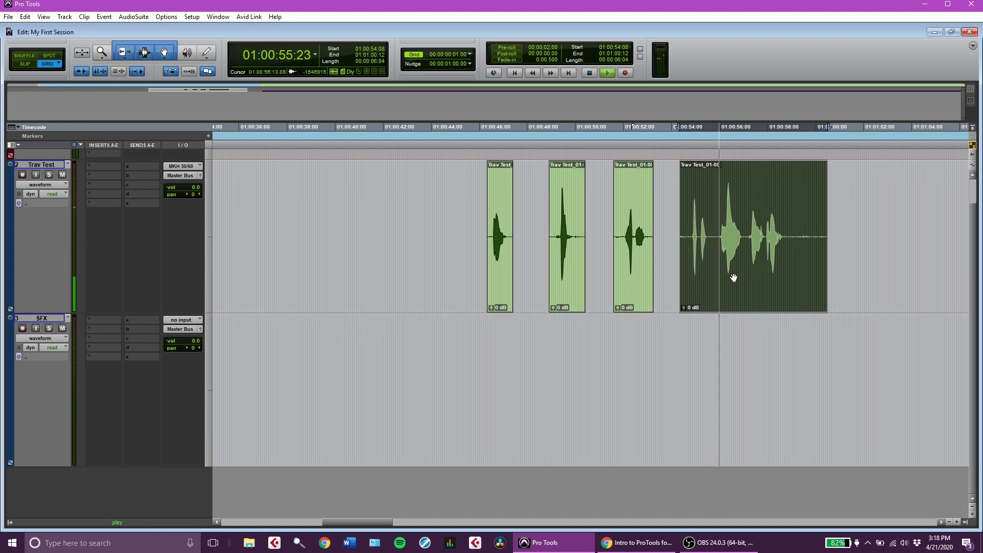
click(714, 220)
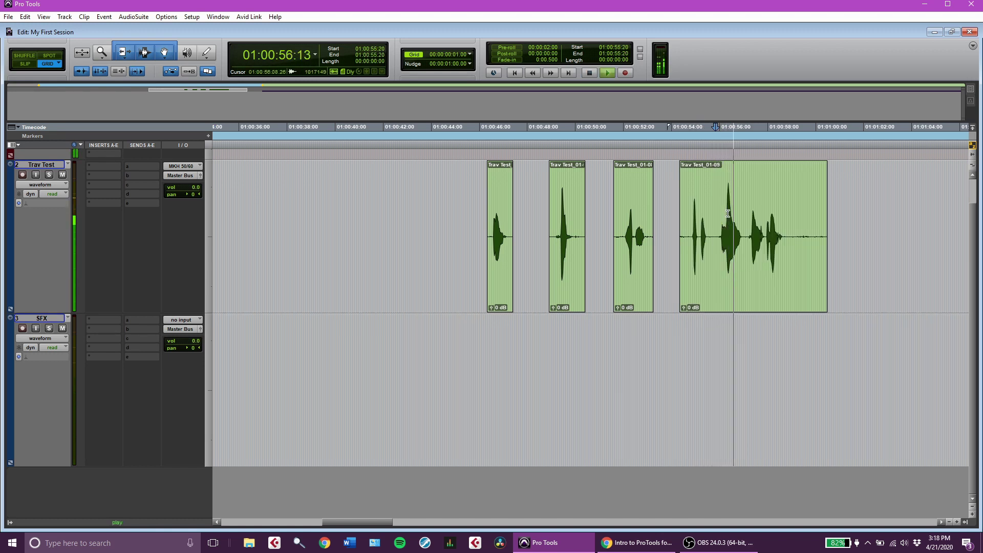
key(space)
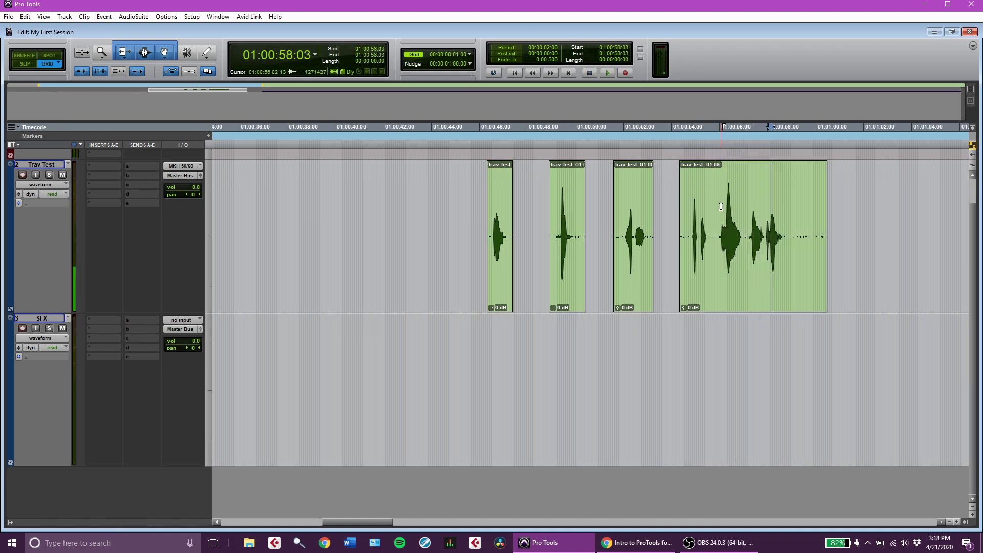
drag(721, 206, 765, 249)
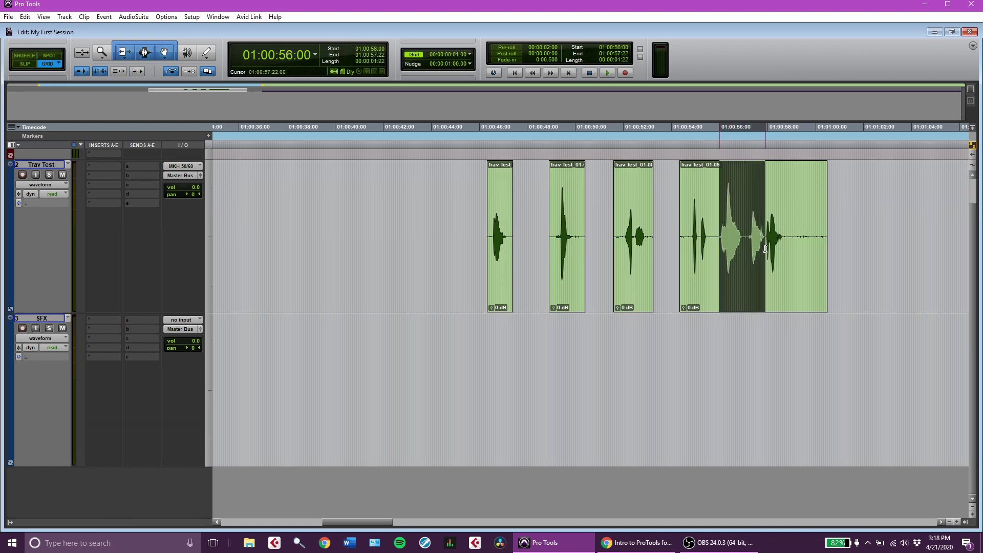
key(Delete)
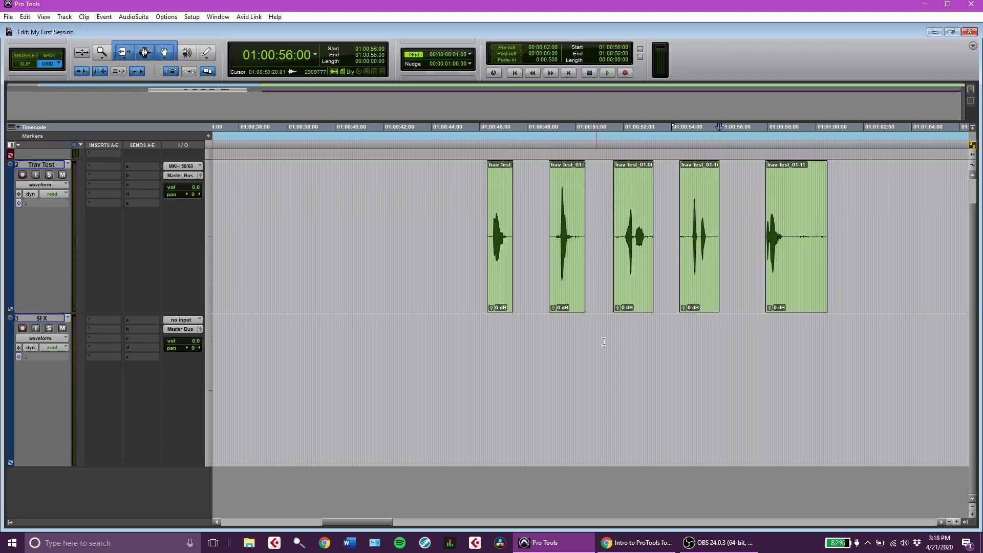
Play all five separated Trav Test pieces with their gaps, starting from 01:00:45:12
click(466, 220)
key(space)
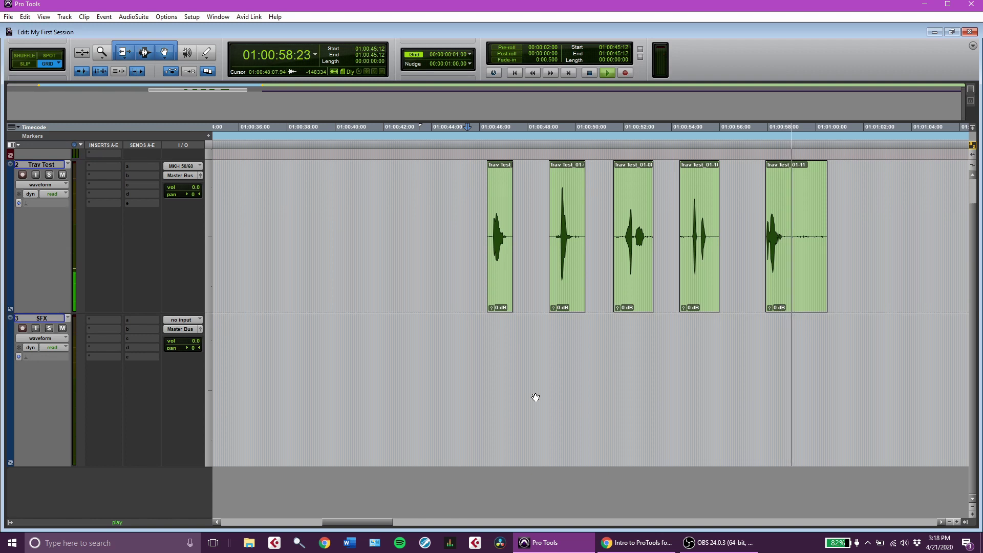
key(space)
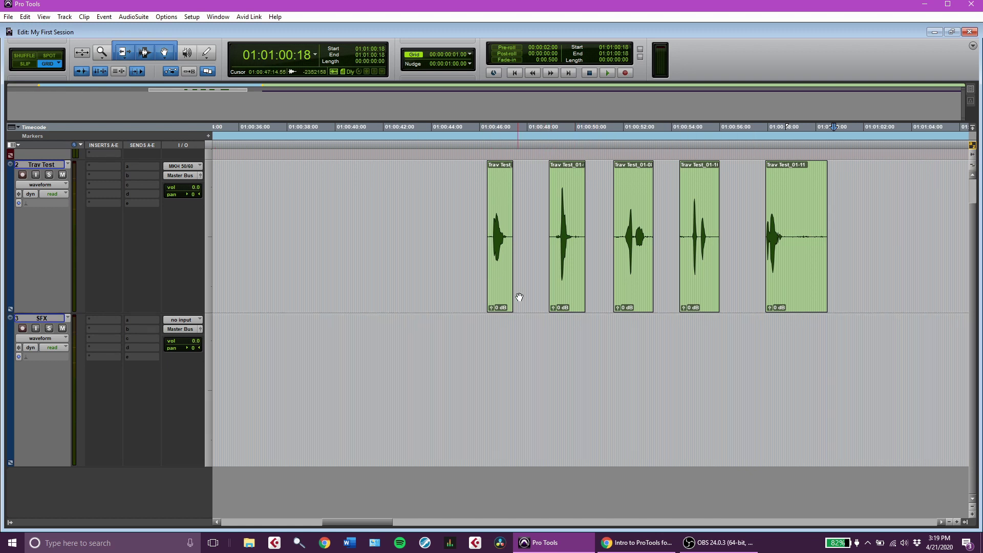
Move the four later Trav Test clips earlier so they sit back to back, starting the last one at 01:00:51:12
drag(562, 288, 524, 288)
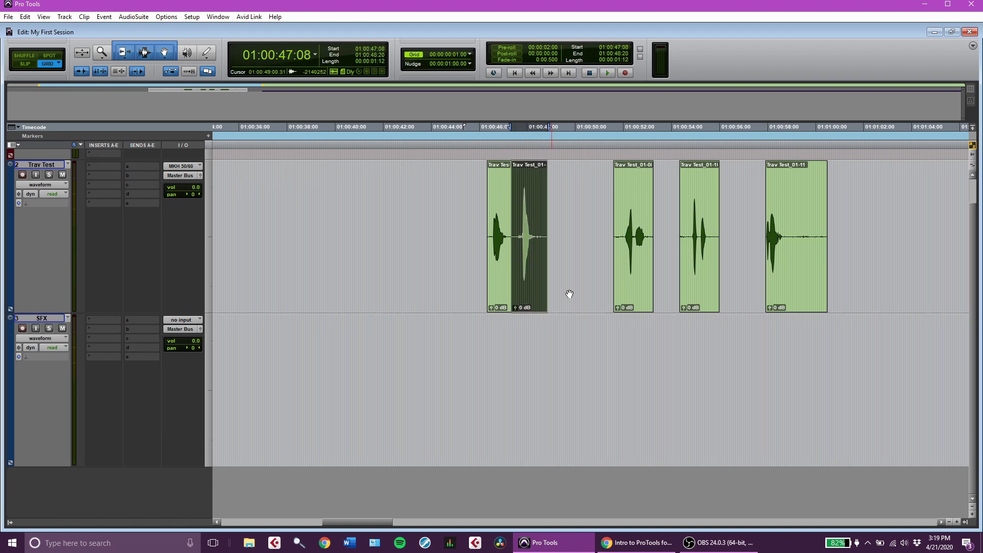
drag(622, 296, 550, 302)
drag(695, 282, 595, 287)
drag(807, 273, 651, 287)
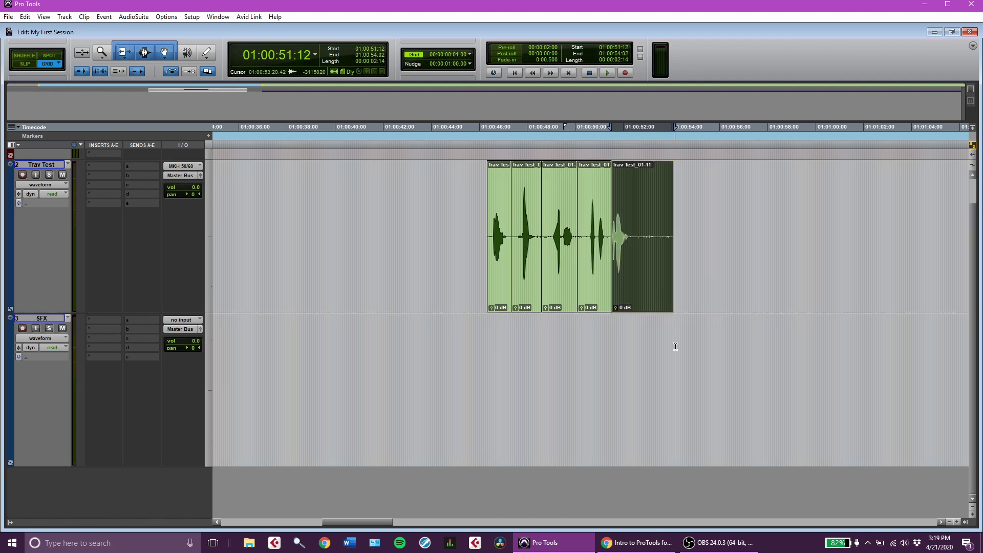
Play the joined Trav Test clips from 01:00:45:21
click(470, 268)
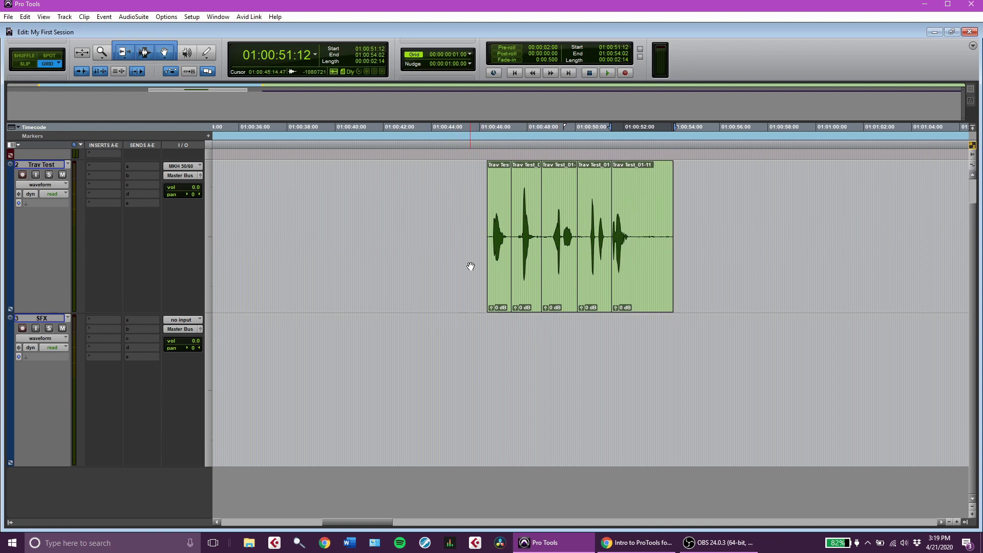
key(space)
click(478, 206)
key(space)
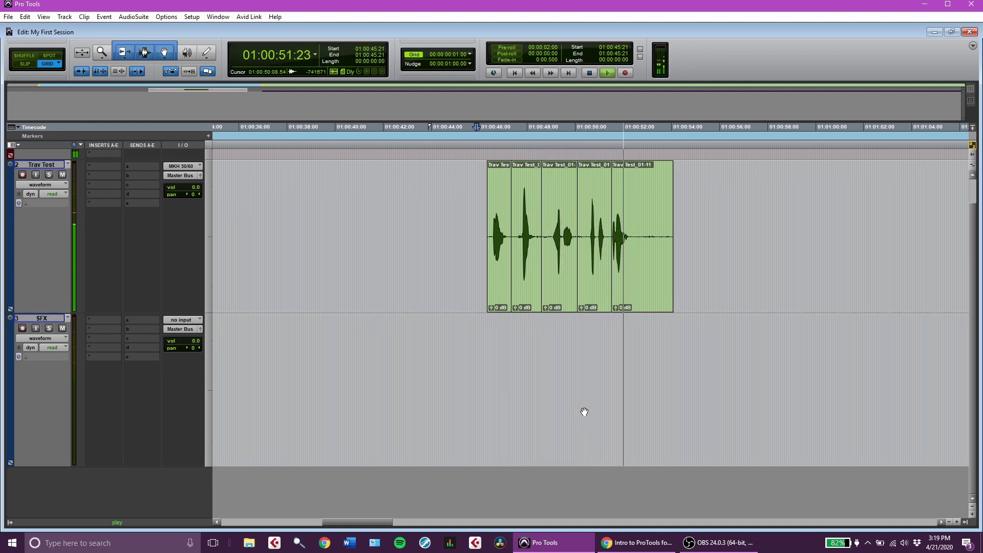
key(space)
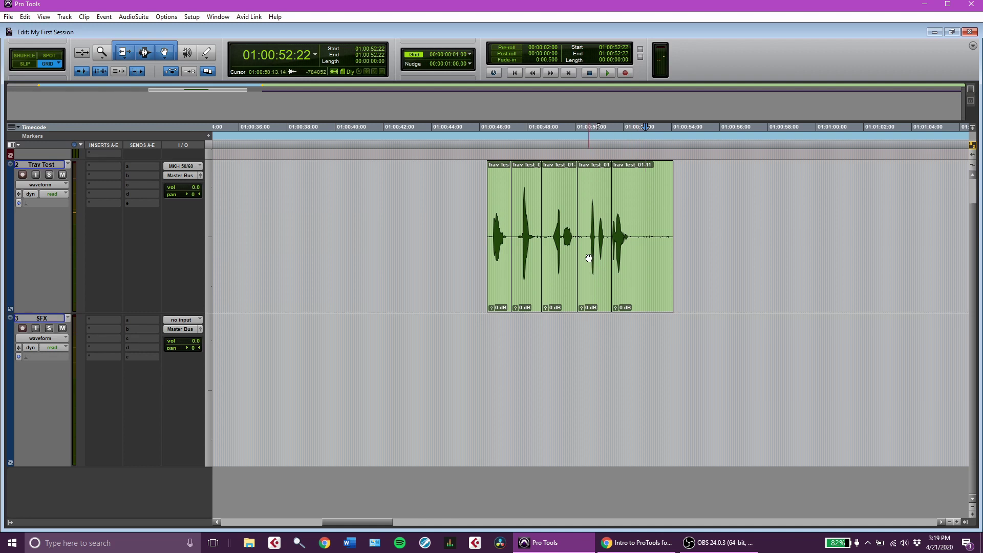
Trim the fourth clip's start to 01:00:50:06, slide it against the third with the last clip moved aside, and play the sequence
double_click(584, 234)
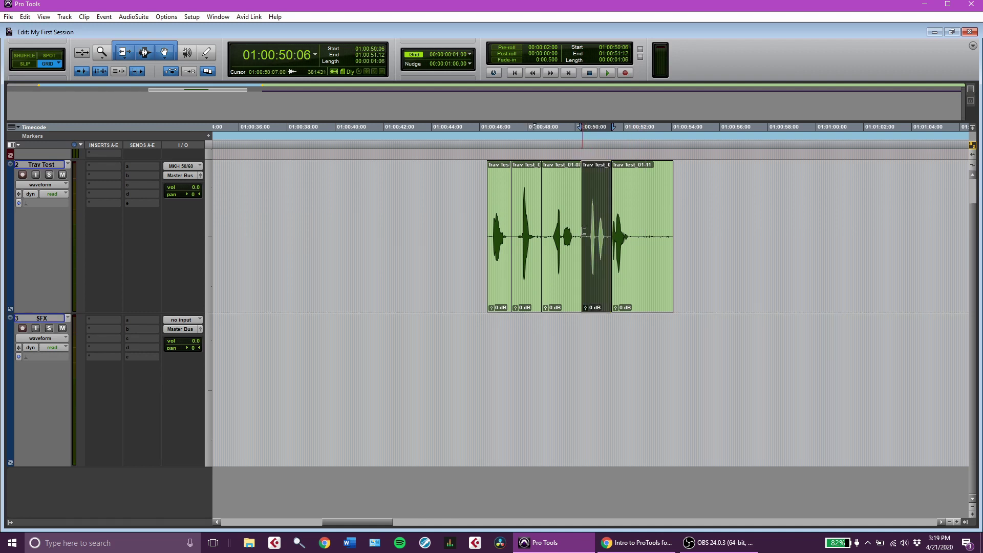
drag(592, 277, 645, 287)
drag(645, 286, 643, 286)
key(Return)
key(space)
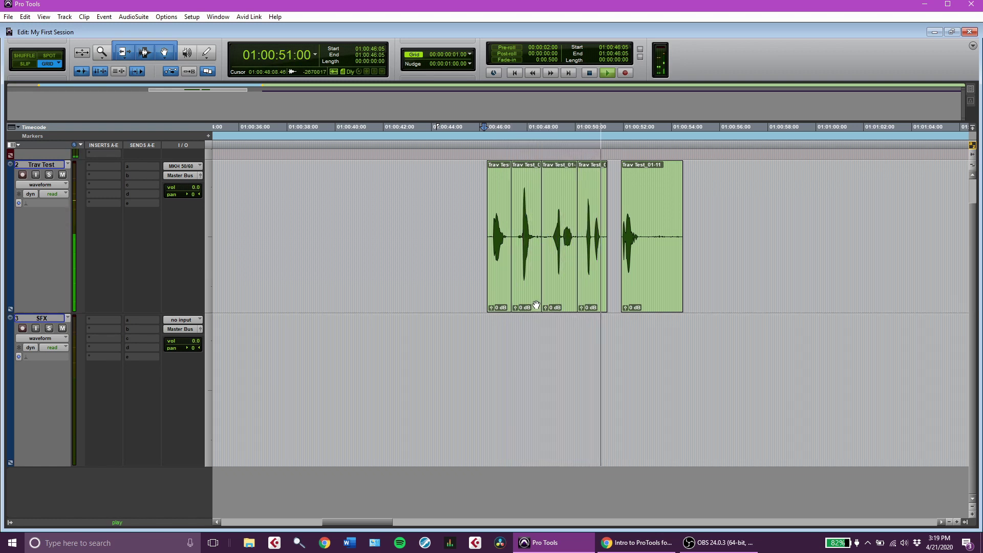
Tighten the third clip's start, close up the clips so the last starts at 01:00:51:02, and play from 01:00:45:15
drag(645, 282, 636, 278)
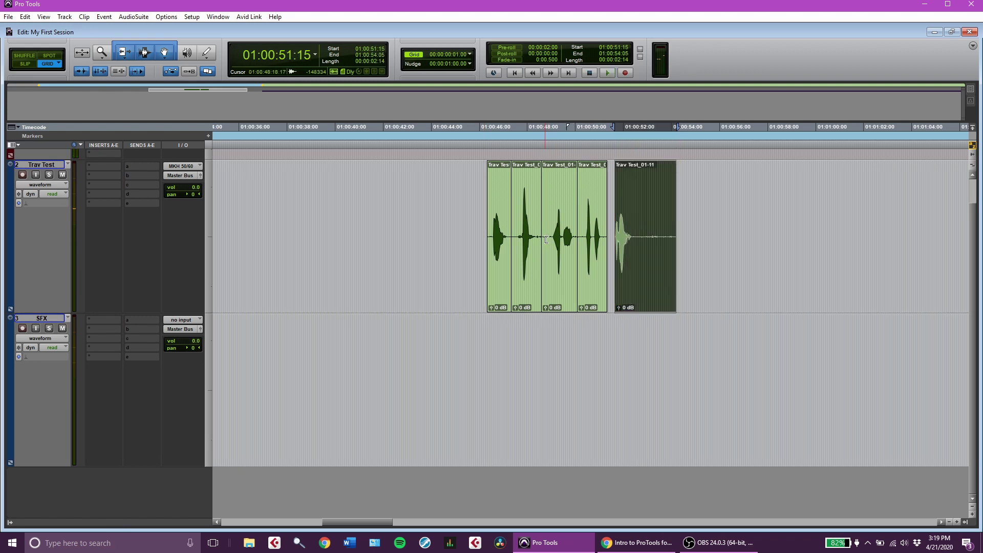
drag(546, 239, 610, 279)
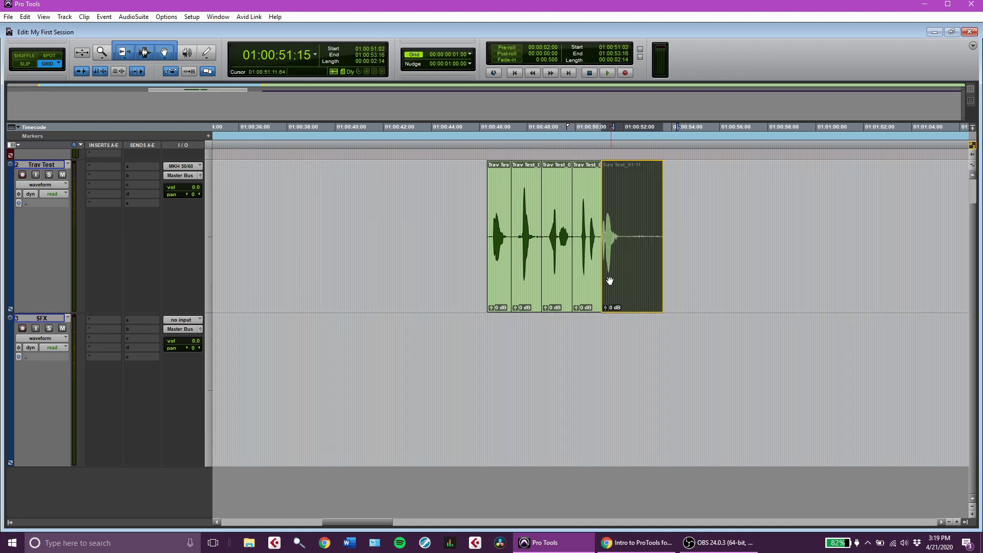
key(space)
click(471, 389)
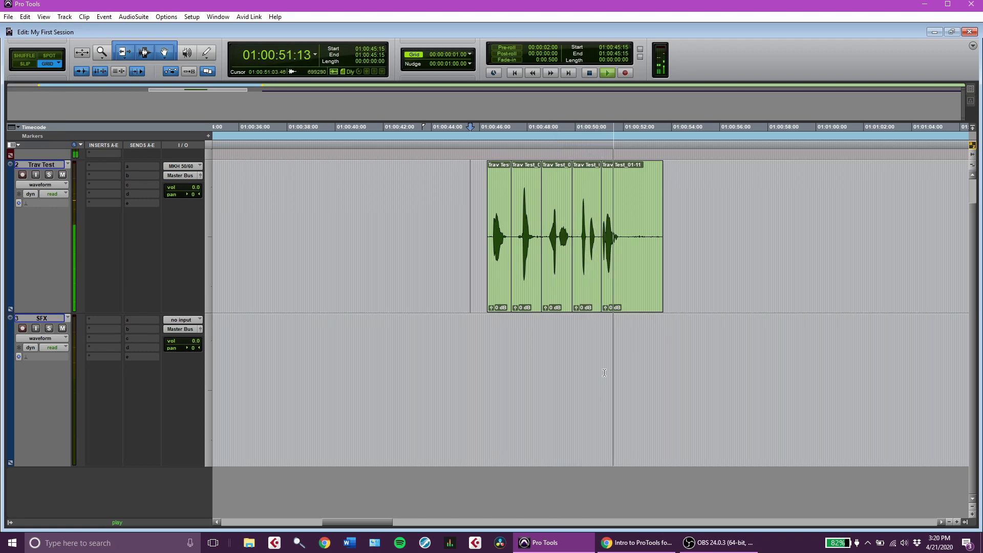
Move the last Trav Test clip to start at 01:00:51:07, shift the fourth clip slightly later, and play from 01:00:45:23
click(635, 283)
drag(636, 284, 639, 283)
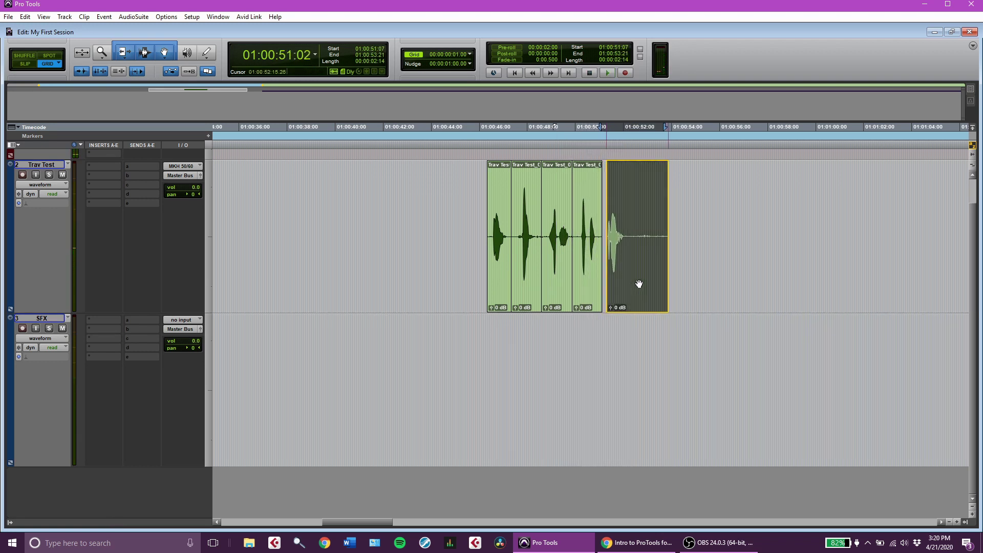
click(592, 287)
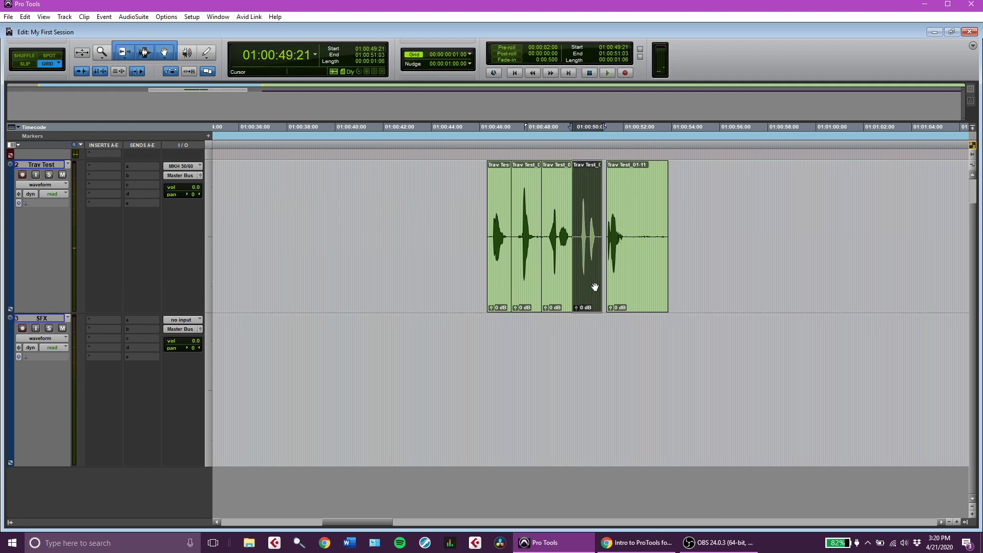
drag(597, 287, 596, 287)
key(space)
click(484, 237)
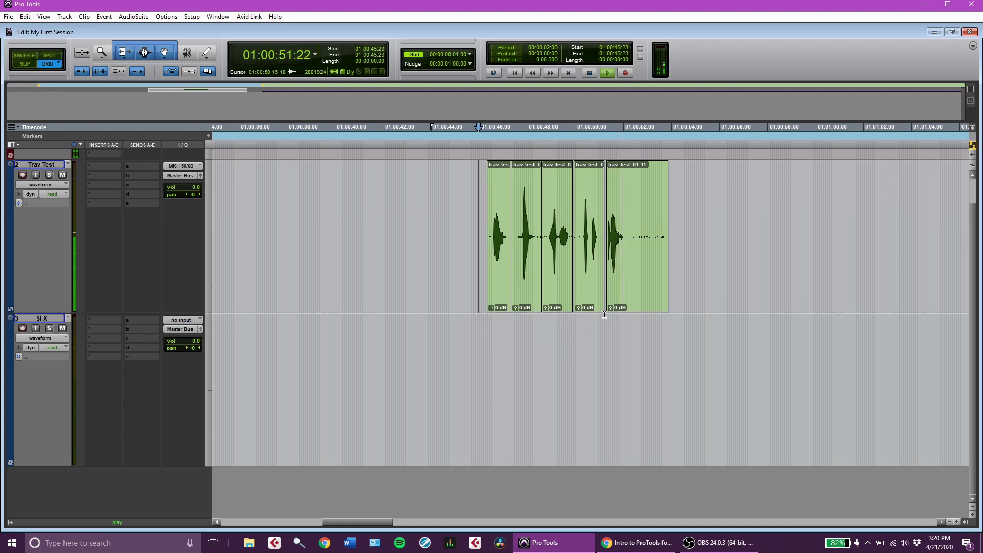
key(space)
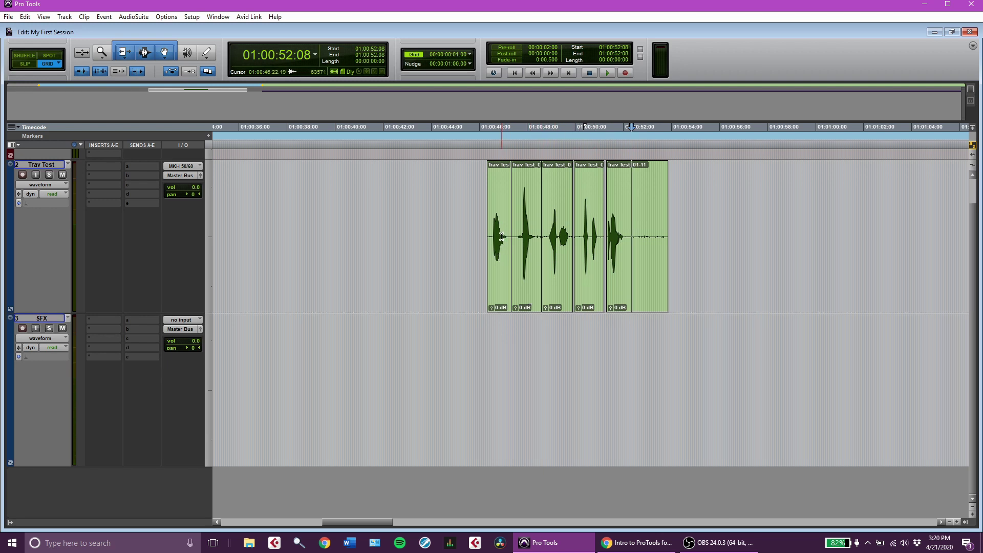
Play the five Trav Test clips from 01:00:46:00
key(ctrl+])
scroll(499, 240, left, 5)
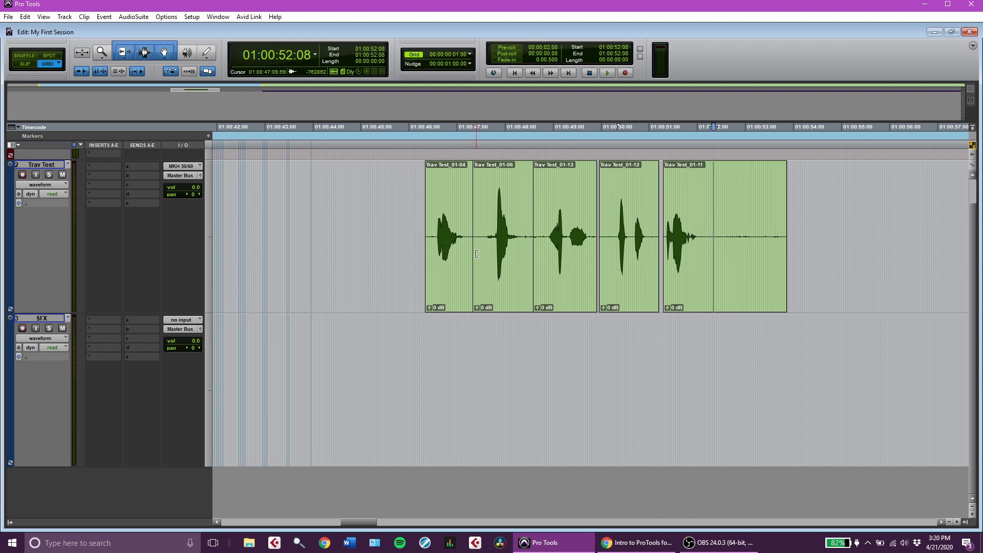
click(460, 291)
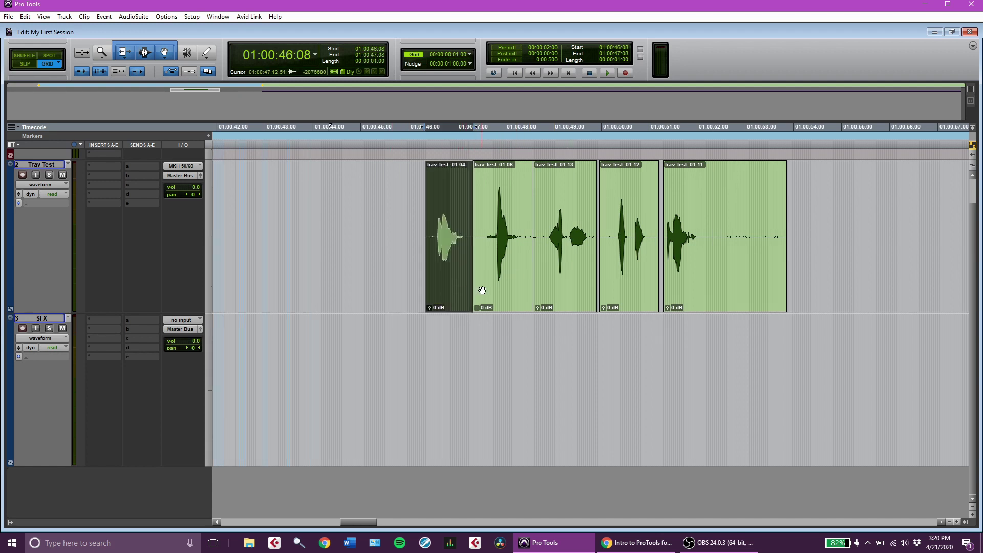
click(482, 290)
click(425, 178)
key(space)
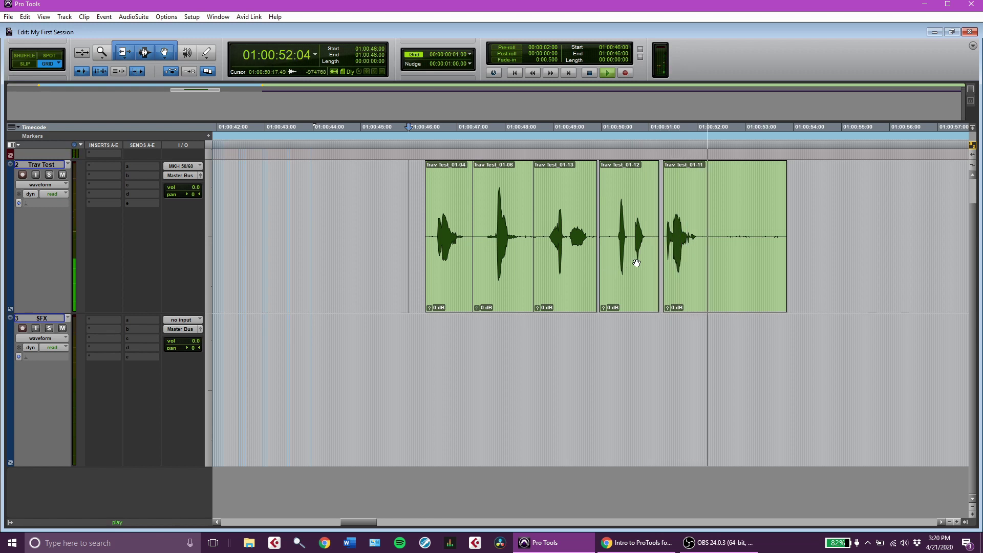
key(space)
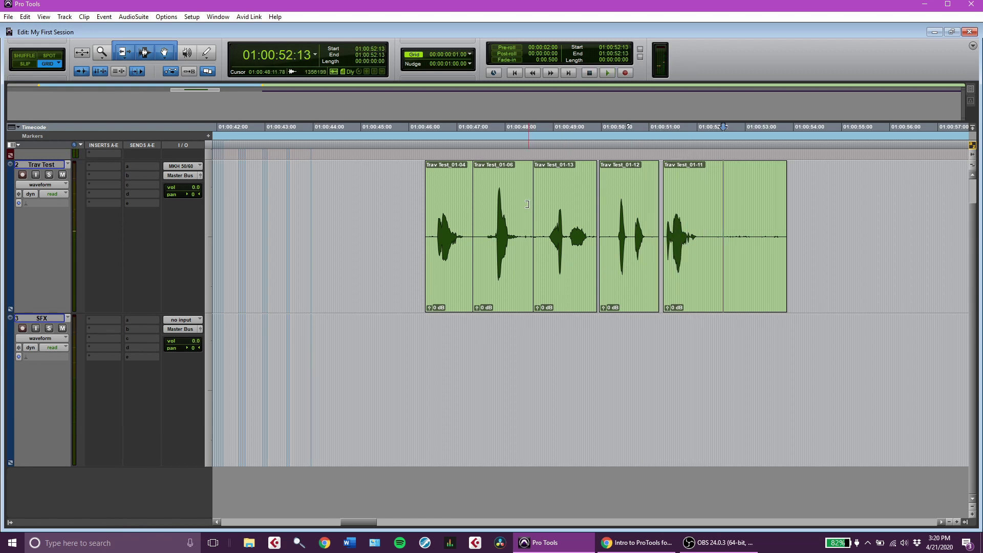
Trim the second clip's end back to 01:00:48:00, play from 01:00:46:03, and extend its end again to 01:00:48:14
drag(532, 205, 506, 205)
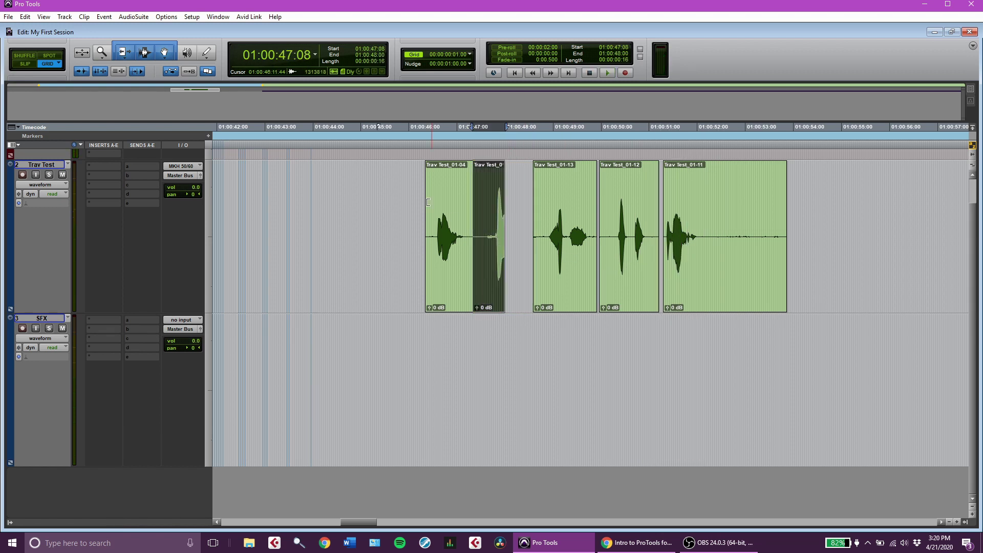
click(415, 197)
key(space)
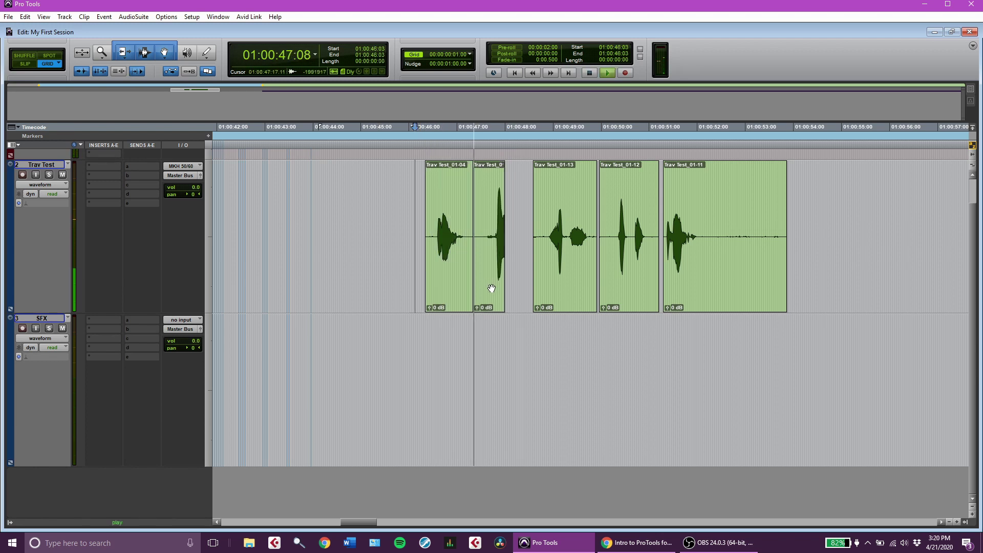
key(space)
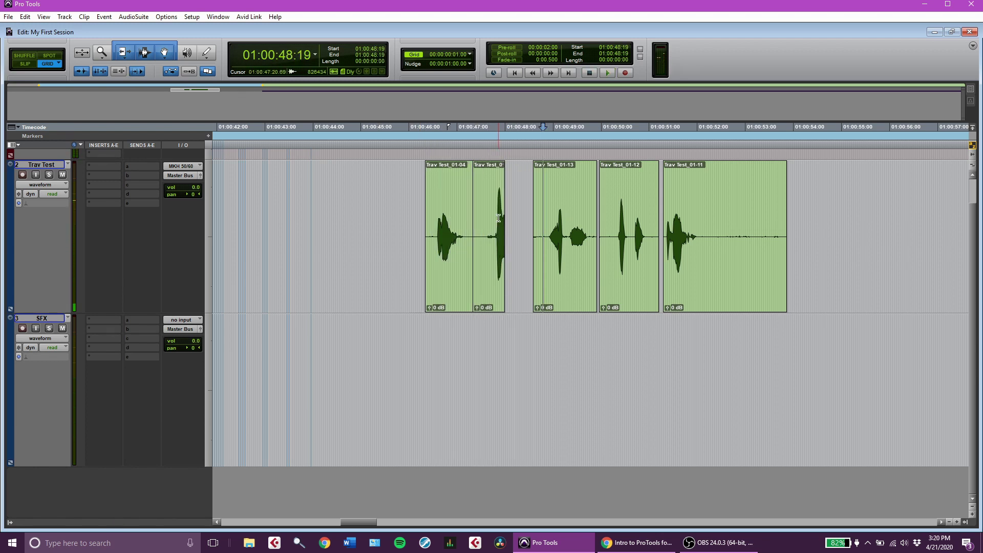
drag(499, 227, 532, 254)
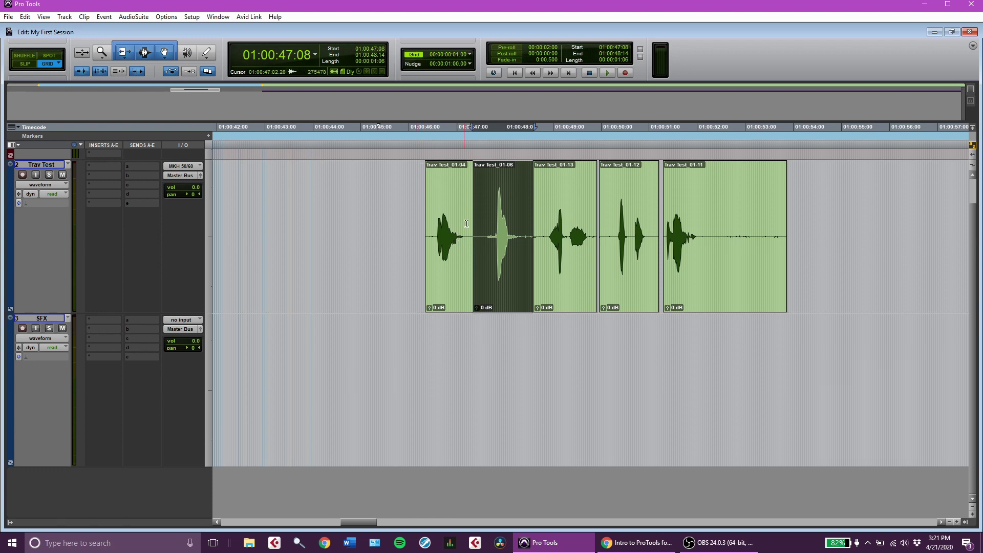
View the Crossfade settings for the range 01:00:47:05 to 01:00:47:11 across the first two clips without applying a fade
click(467, 199)
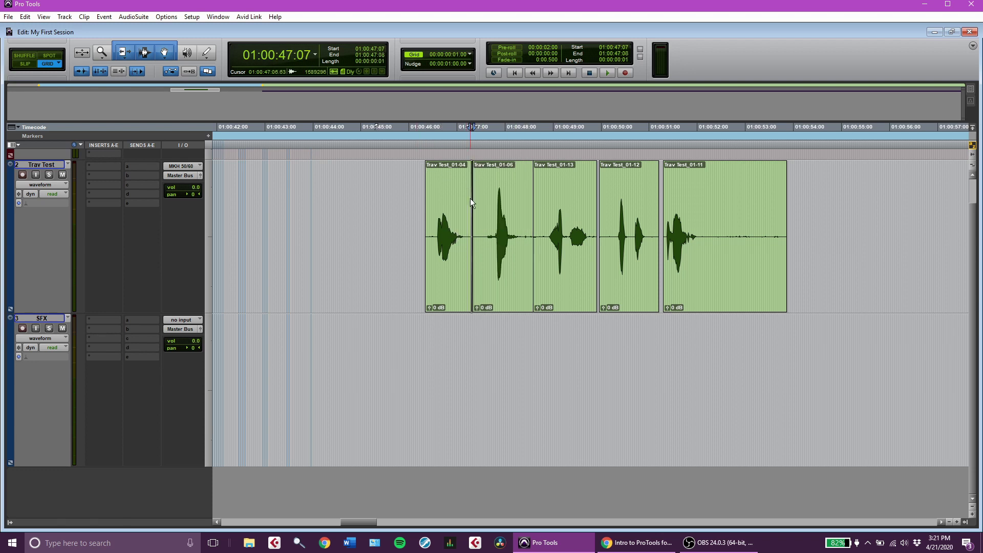
click(470, 202)
key(Tab)
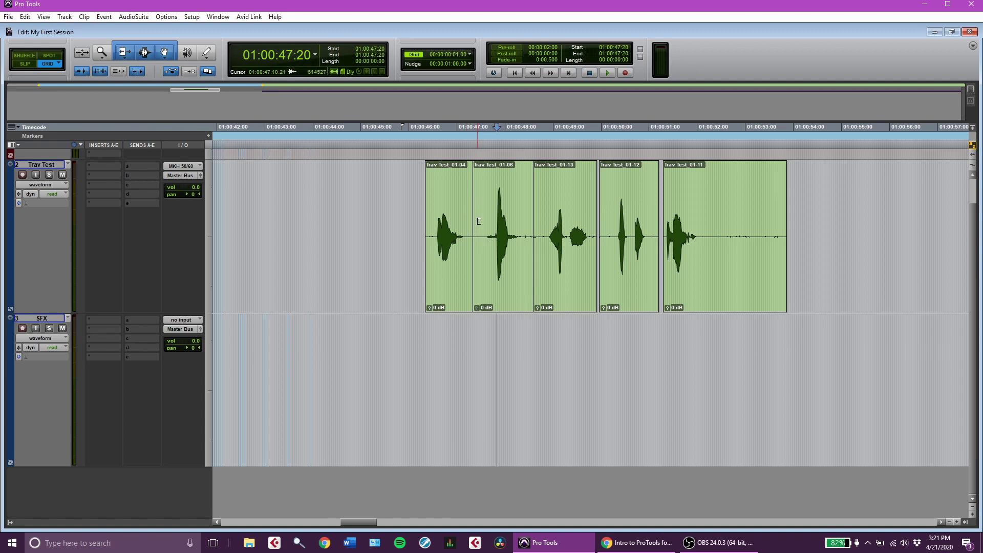
drag(479, 207, 467, 218)
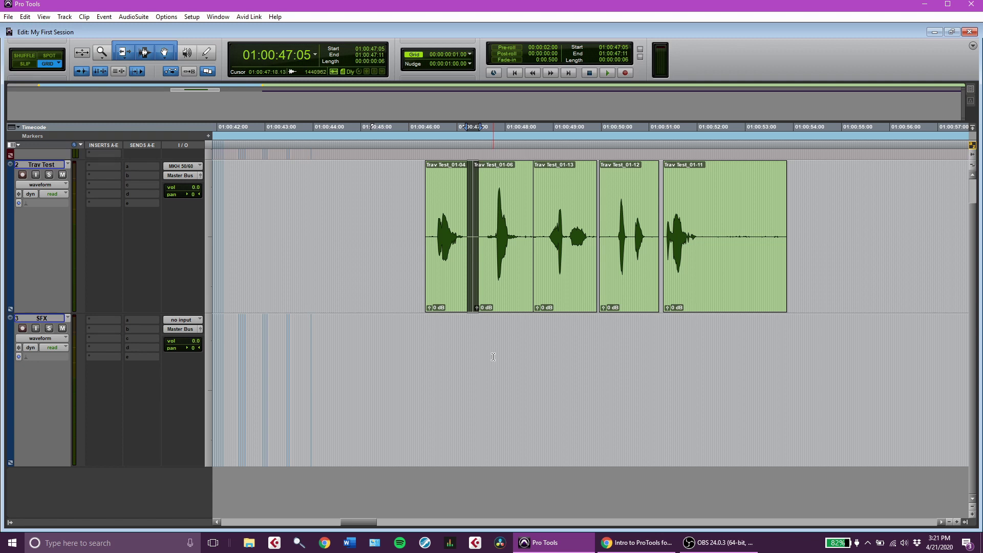
key(ctrl+f)
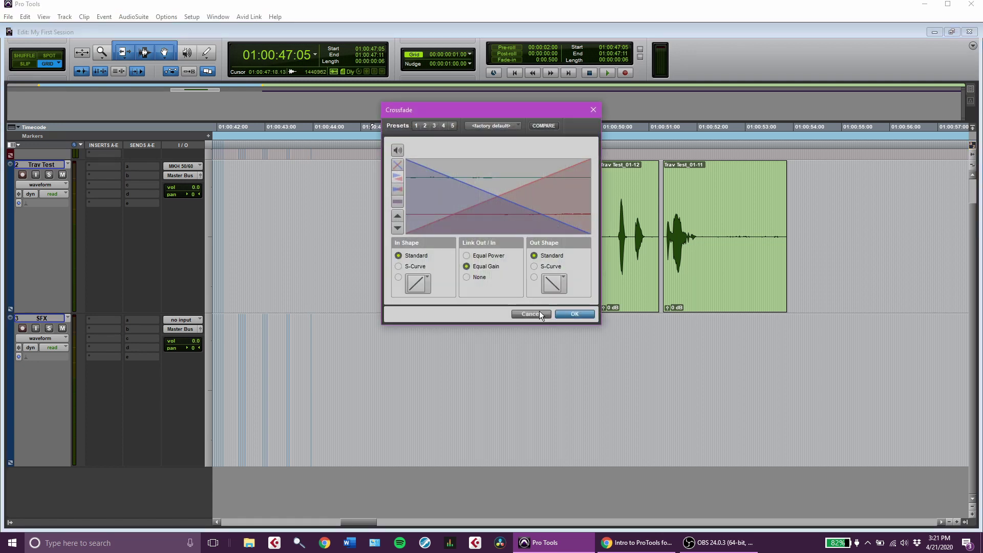
click(531, 314)
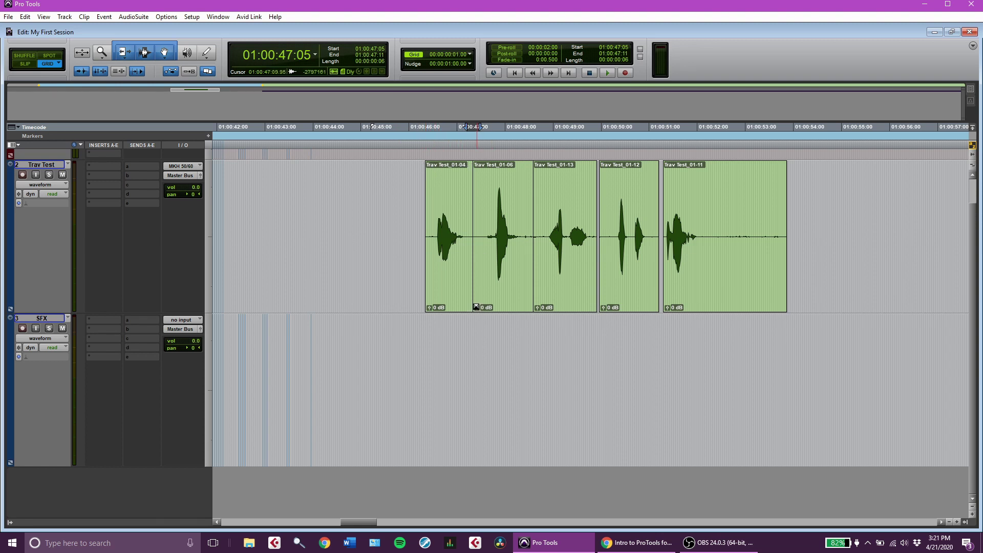
Close the gaps before the last two clips, crossfade all the boundaries between the five clips, and play from 01:00:46:04
drag(473, 308, 537, 305)
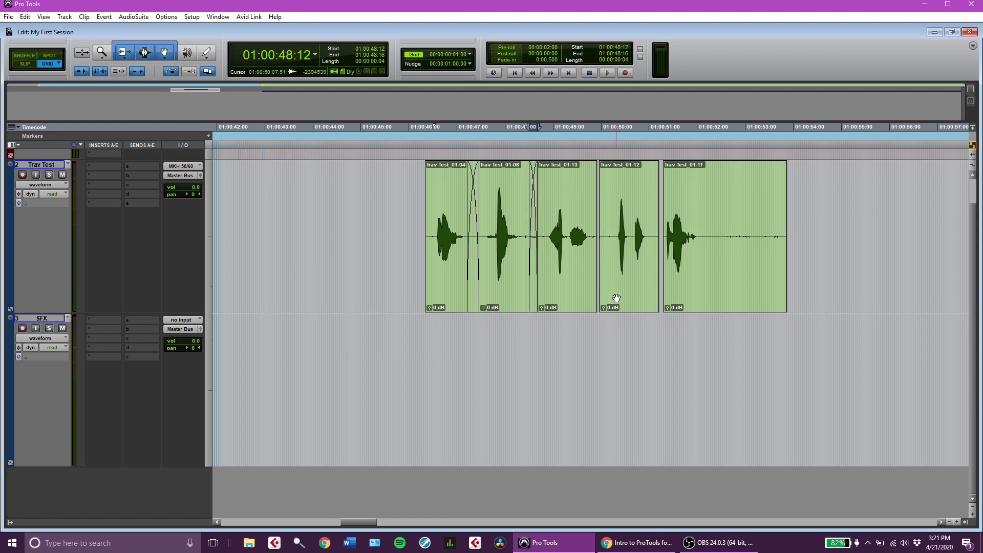
drag(616, 298, 600, 306)
mouse_move(676, 271)
mouse_down()
mouse_move(665, 271)
mouse_move(656, 296)
mouse_up()
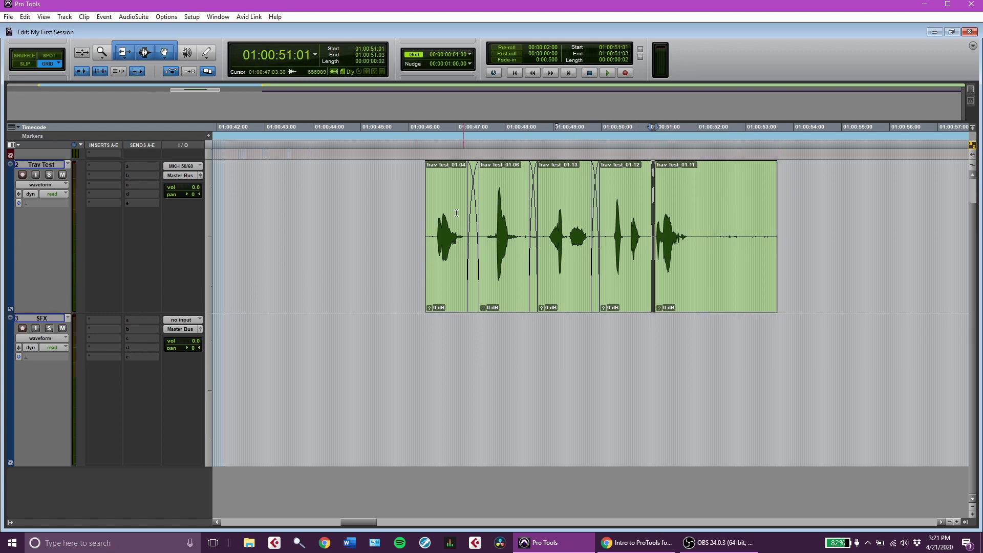
click(417, 190)
key(space)
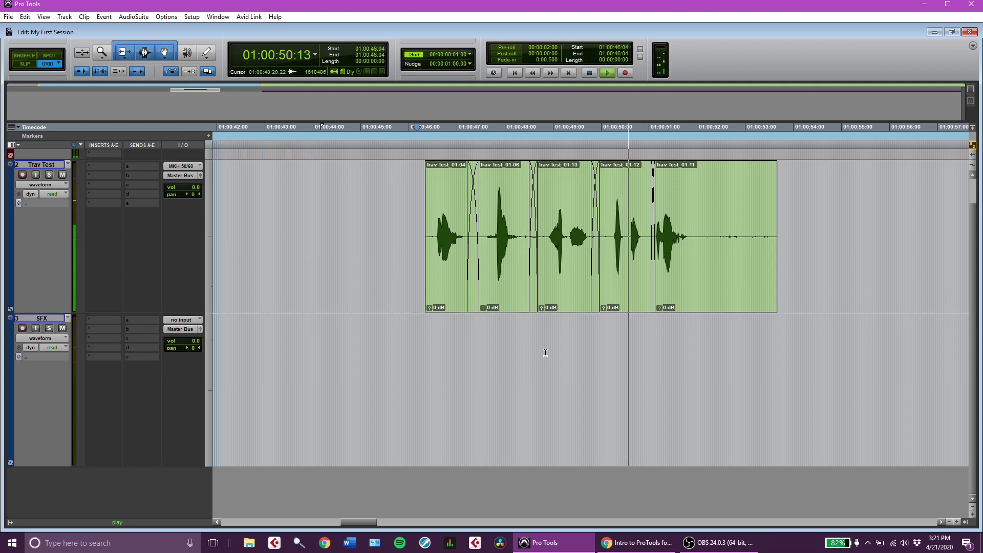
key(space)
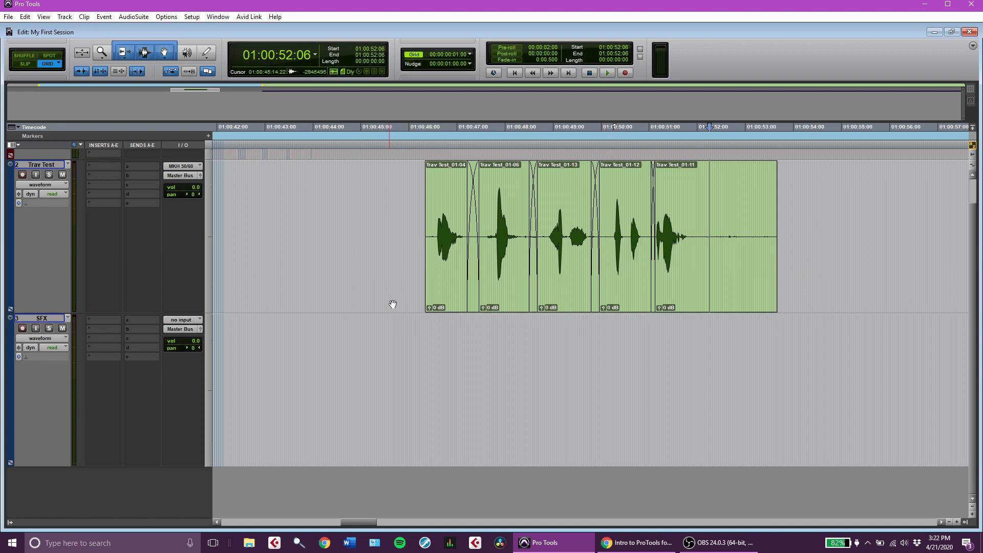
Add a 4-frame fade-in to the first clip and a 20-frame fade-out to the last clip, and play from 01:00:53:16
drag(426, 165, 433, 164)
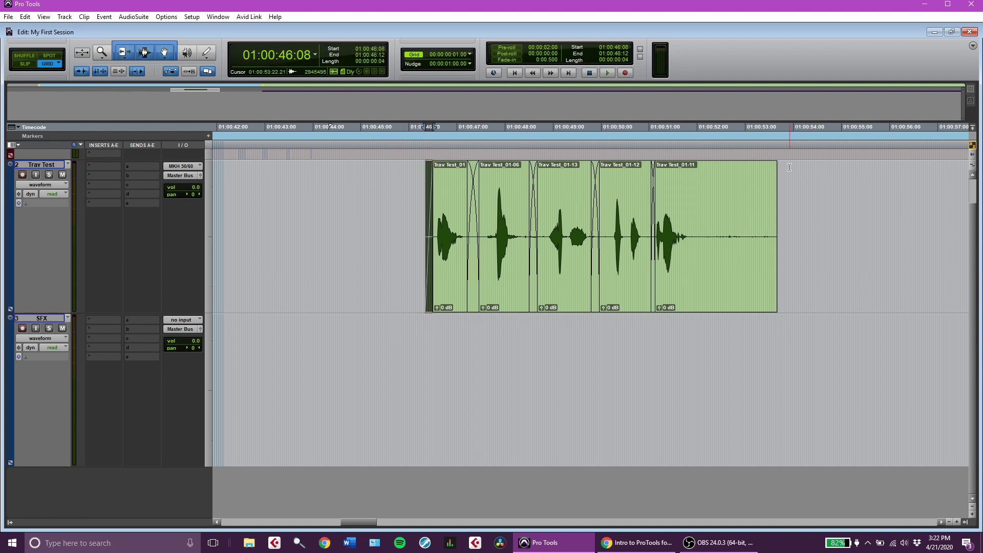
mouse_move(777, 163)
mouse_down()
mouse_move(648, 163)
mouse_move(737, 164)
mouse_up()
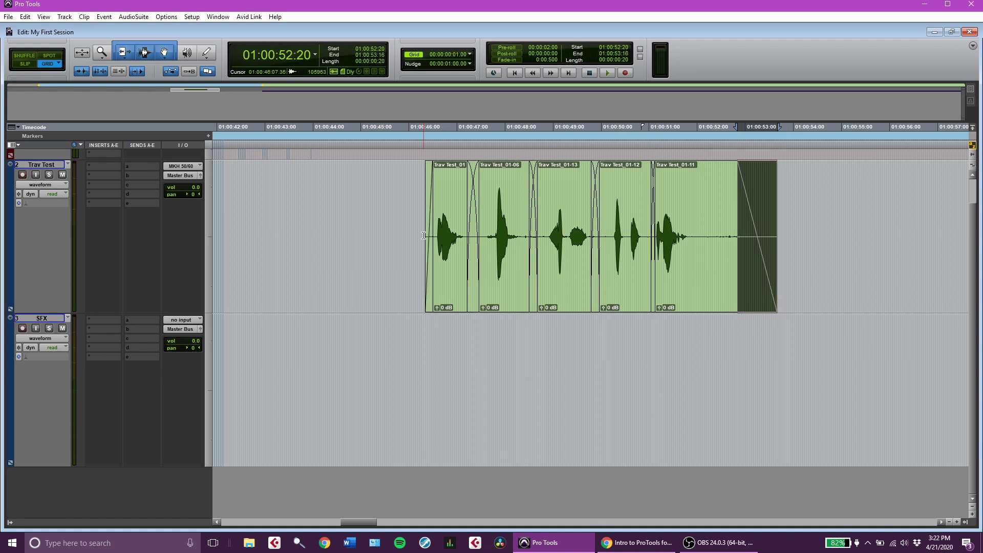
click(459, 291)
shift+click(707, 294)
key(space)
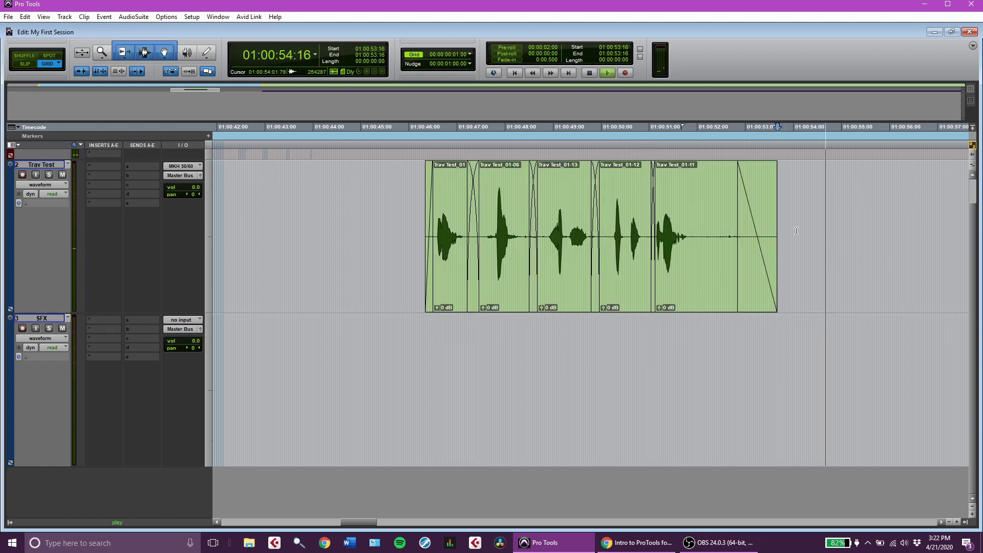
key(space)
click(795, 219)
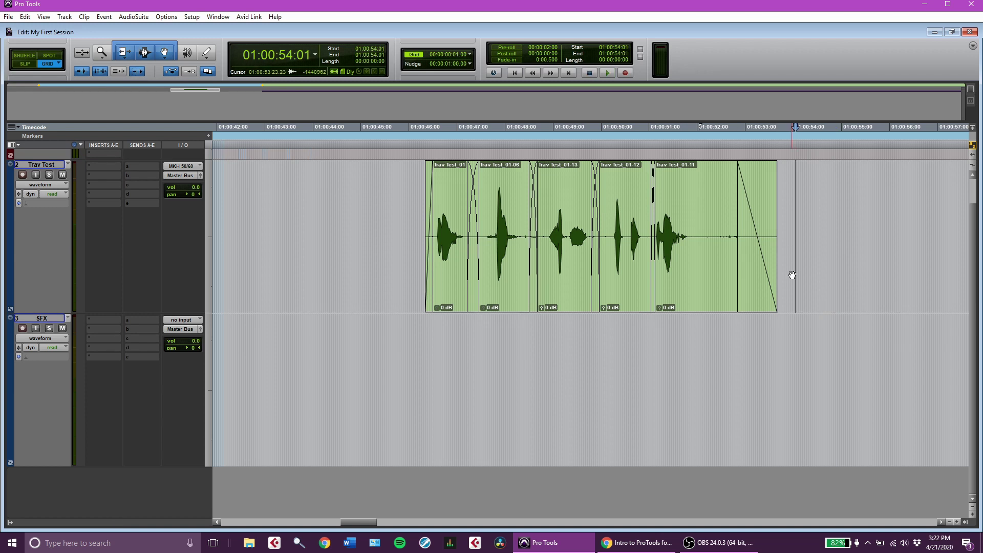
Undo the fades, moves, trims and cuts on the Trav Test track back to the single uncut Trav Test_01-02 clip
key(ctrl+z)
key(ctrl+z)
key(ctrl+z)
key(ctrl+z)
key(ctrl+z)
key(ctrl+z)
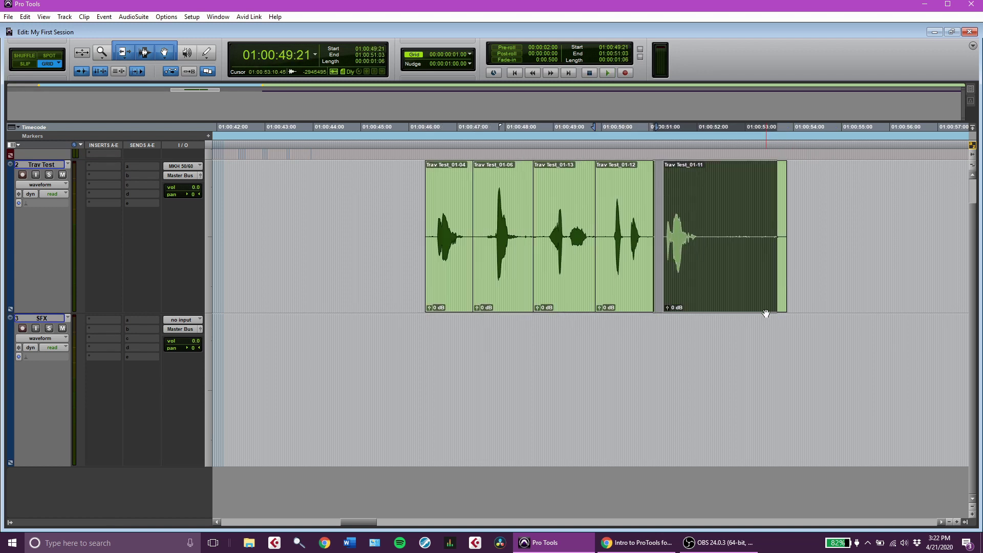
key(ctrl+z)
key(ctrl+z)
key(ctrl+z)
key(ctrl+z)
key(ctrl+z)
key(ctrl+z)
key(ctrl+z)
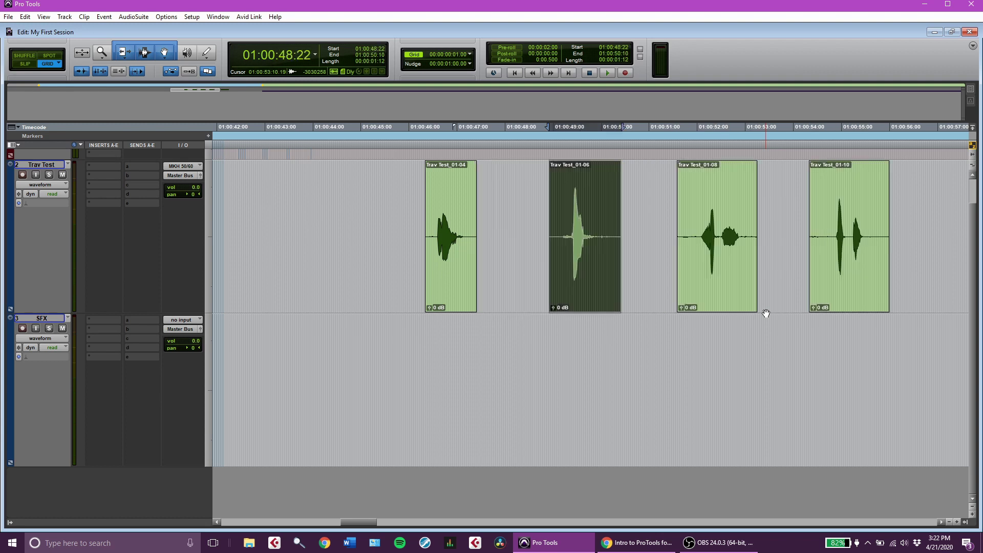
key(ctrl+z)
key(ctrl+z)
key(ctrl+z)
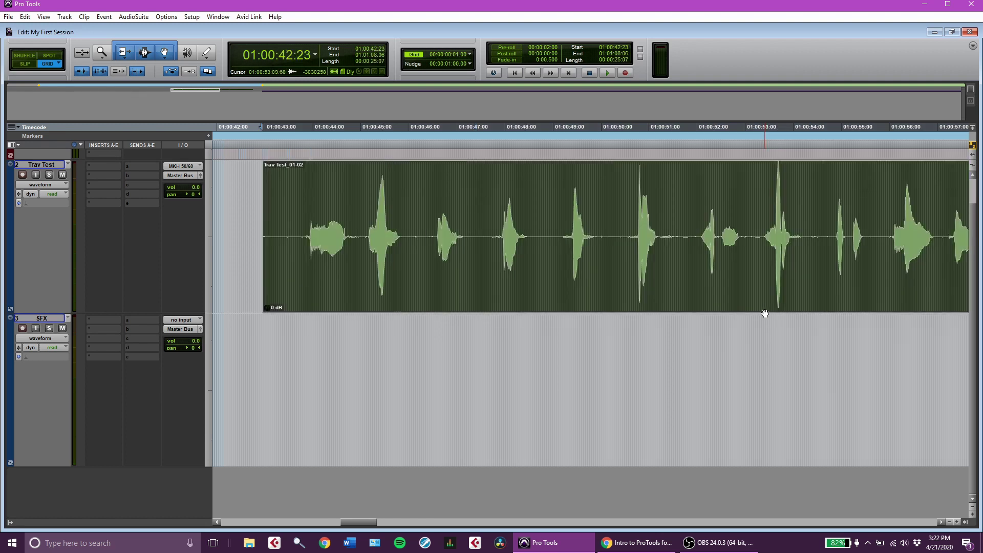
Trim the Trav Test_01-02 clip to start at 01:00:43:05 and end at 01:01:00:19
scroll(765, 313, right, 2)
scroll(765, 312, down, 3)
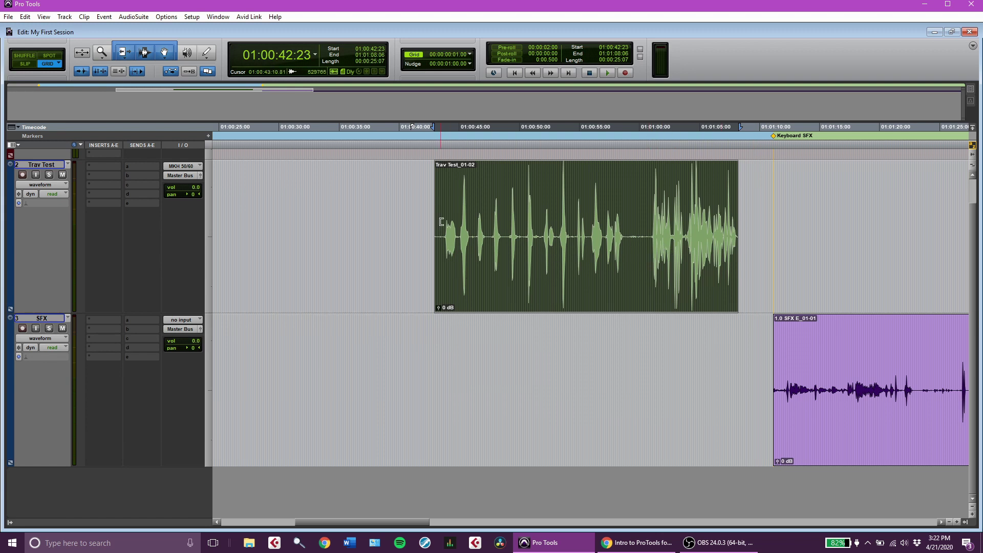
drag(438, 207, 442, 214)
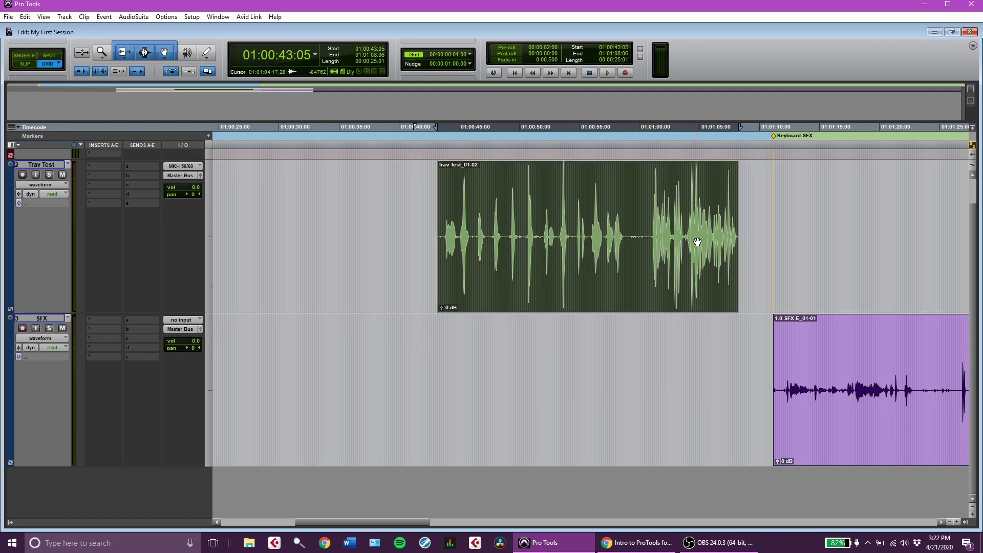
drag(730, 248, 645, 276)
scroll(524, 247, up, 2)
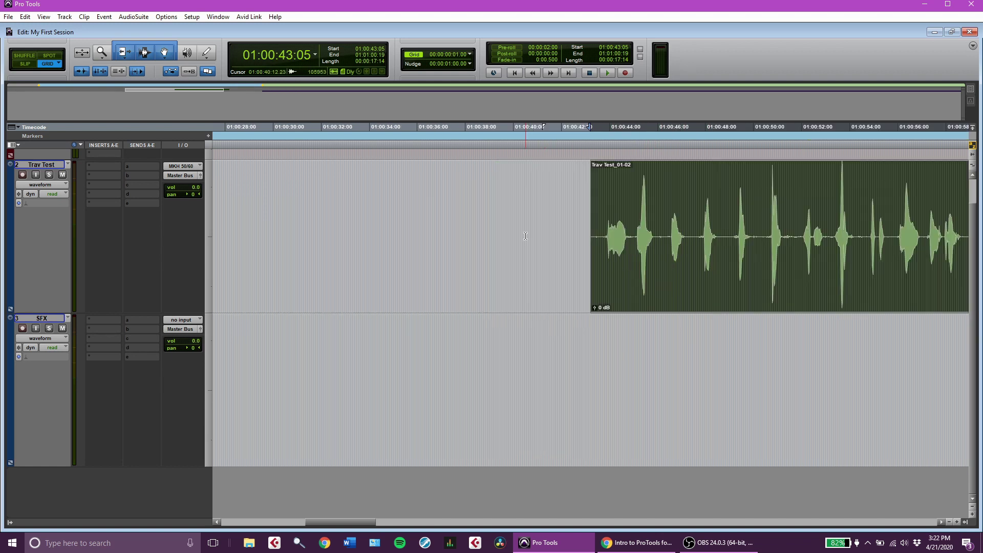
scroll(727, 216, right, 3)
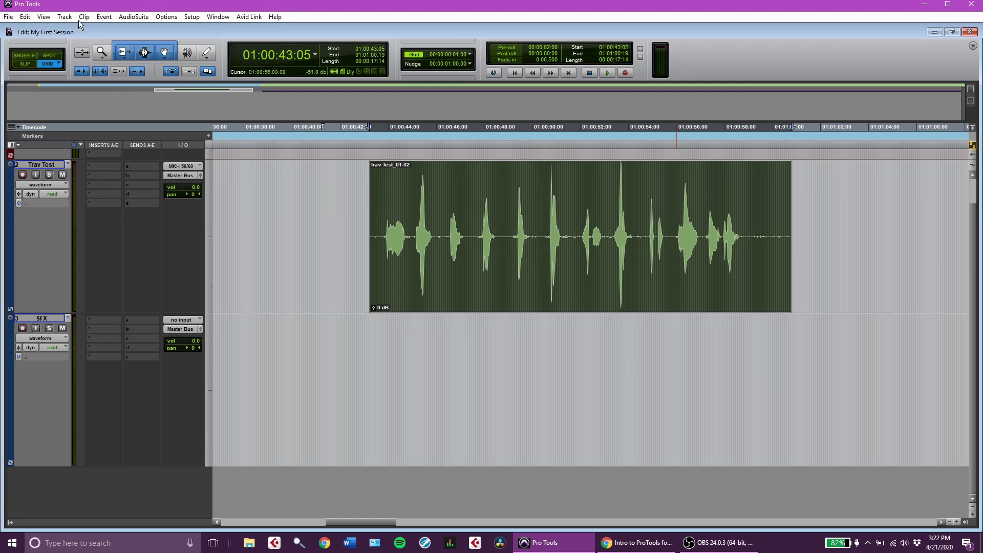
Switch to Shuffle edit mode, select the Trav Test_01-02 clip, and play it from 01:00:43:05
click(25, 55)
click(403, 246)
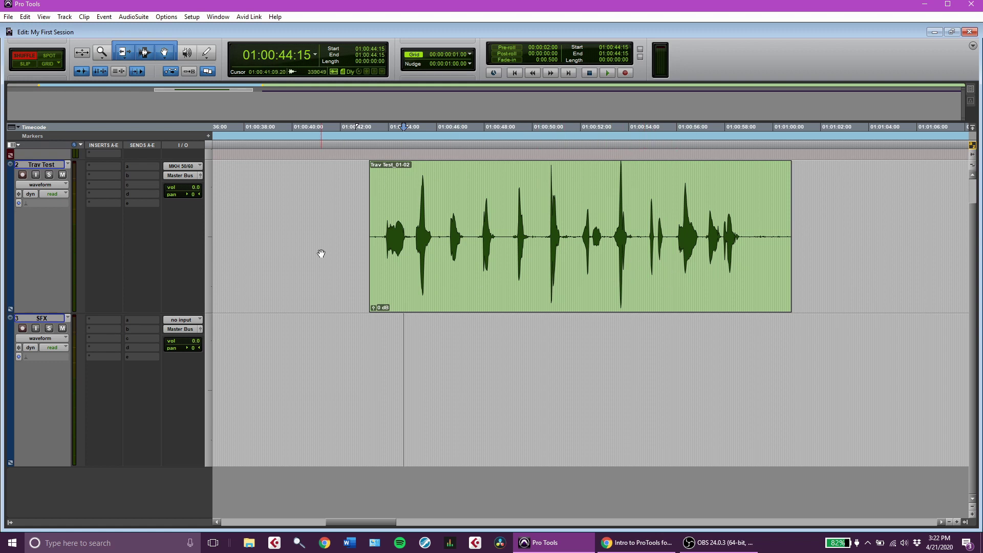
click(444, 297)
key(space)
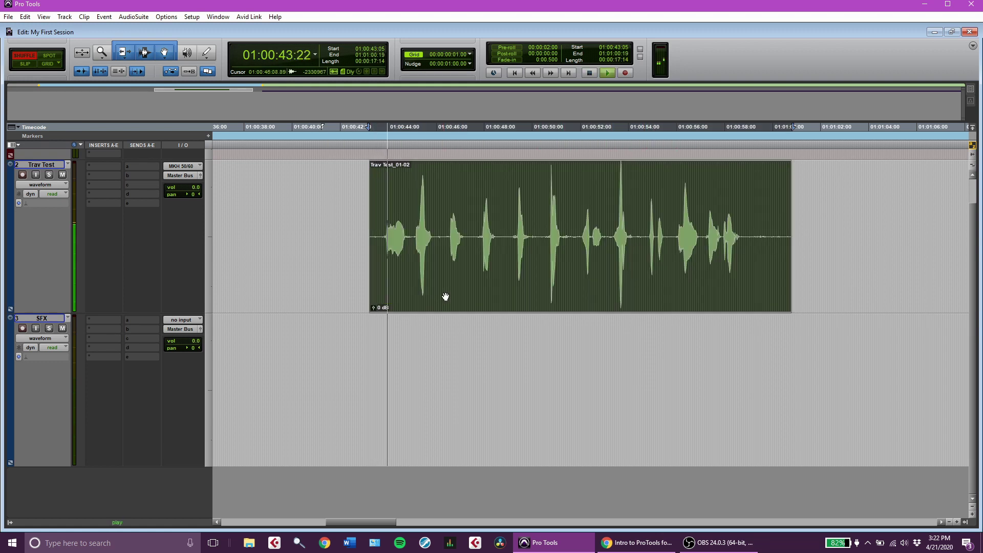
key(space)
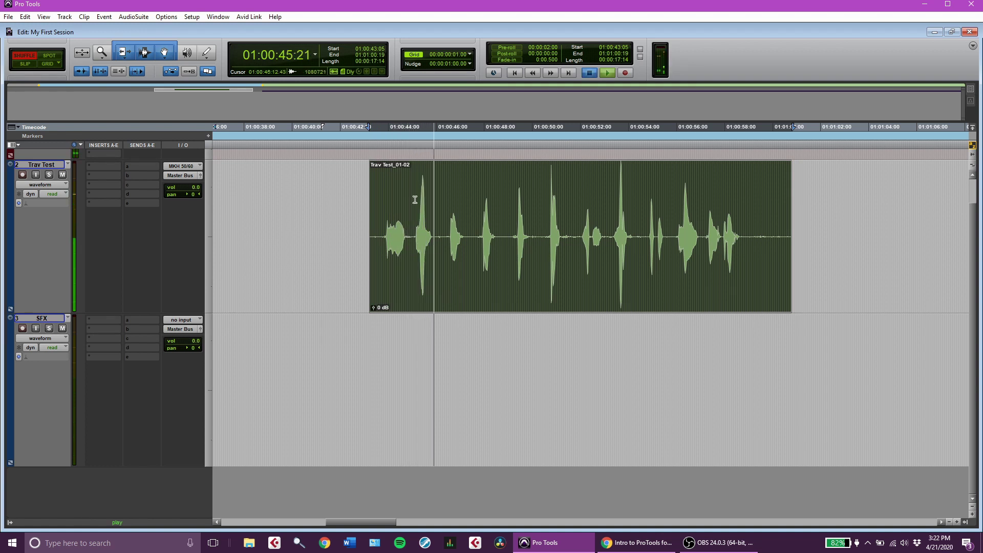
Trim the first word off the start of the Trav Test_01-02 clip and play it from 01:00:42:10
drag(371, 243, 410, 256)
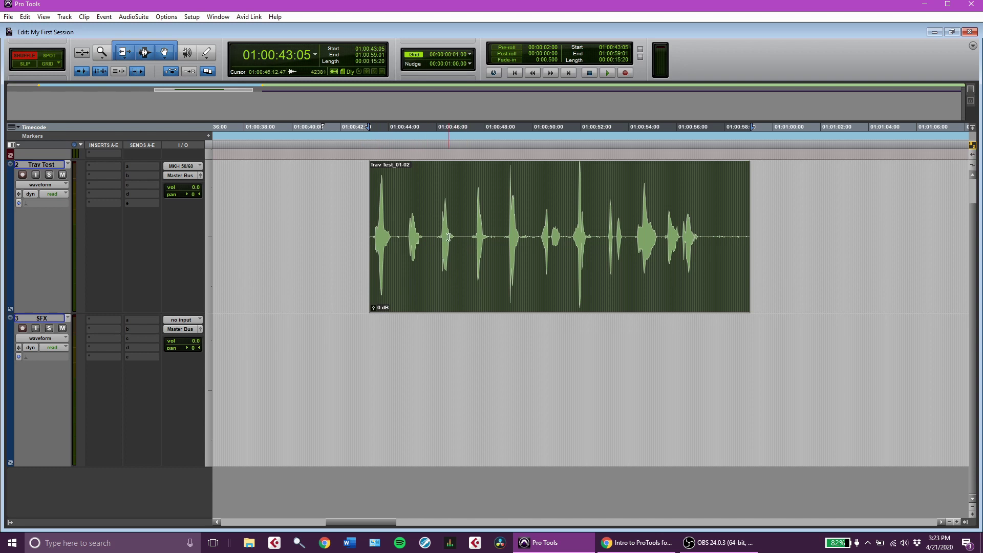
click(377, 368)
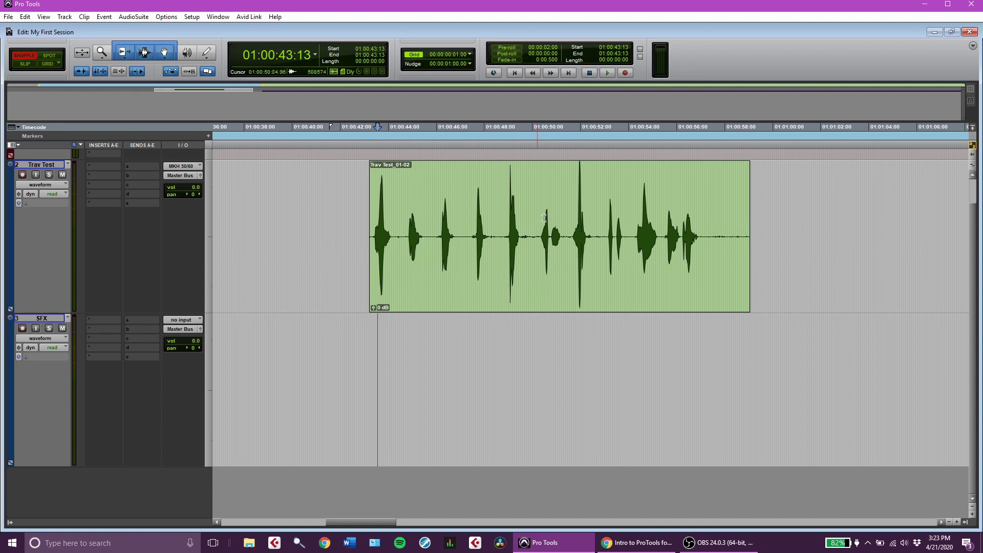
click(407, 299)
click(350, 226)
key(space)
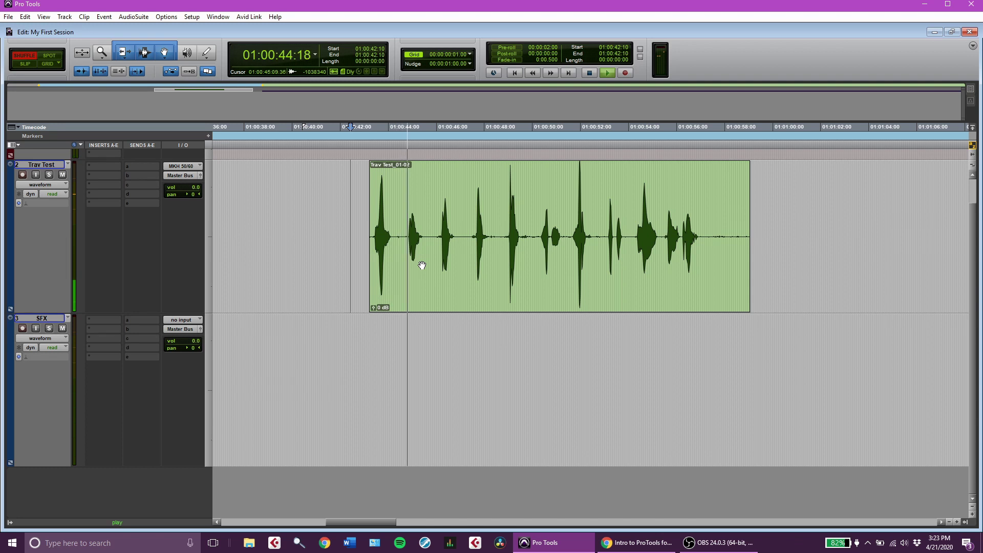
key(space)
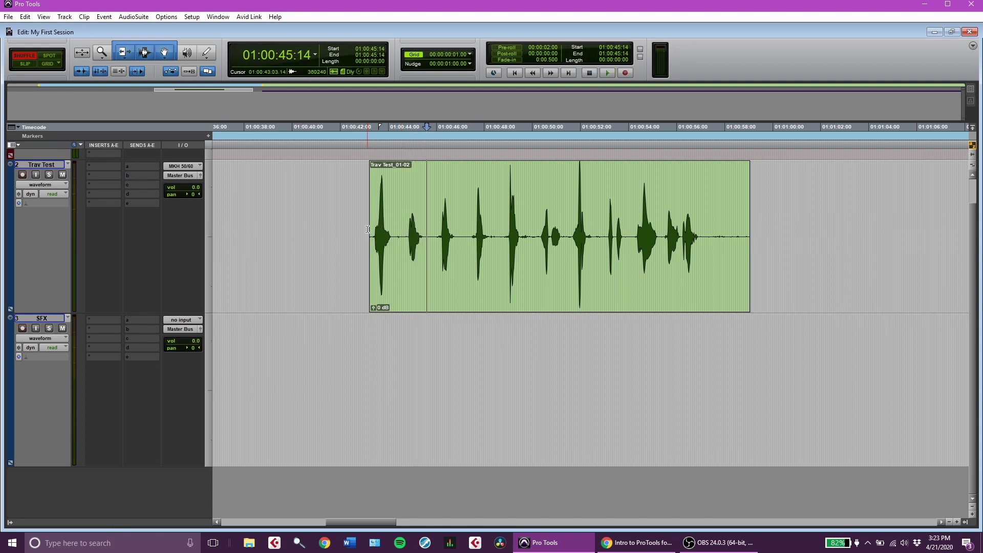
Cut out the second word at 01:00:44:14, the third remaining word, and the word pair at 01:00:48:03, closing each gap
drag(402, 228, 418, 229)
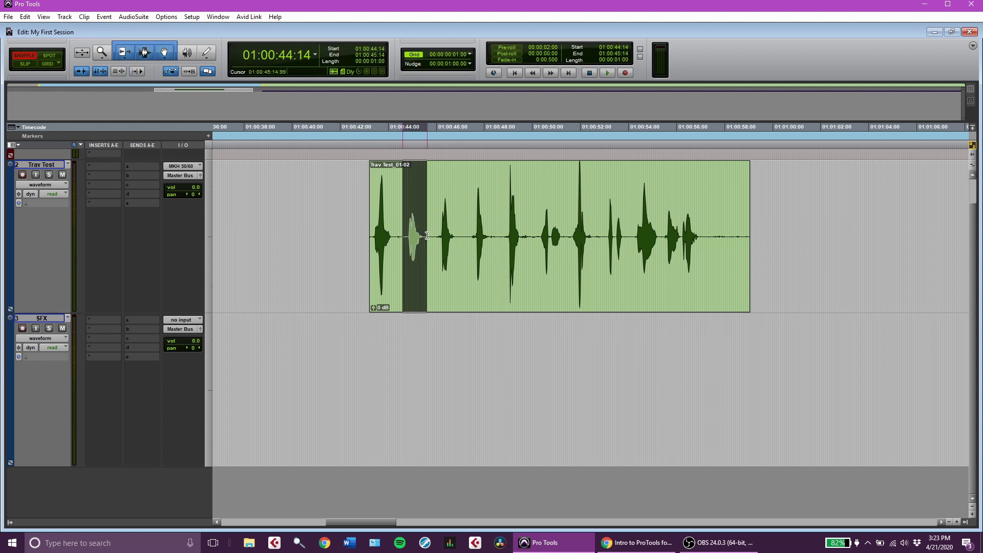
key(Delete)
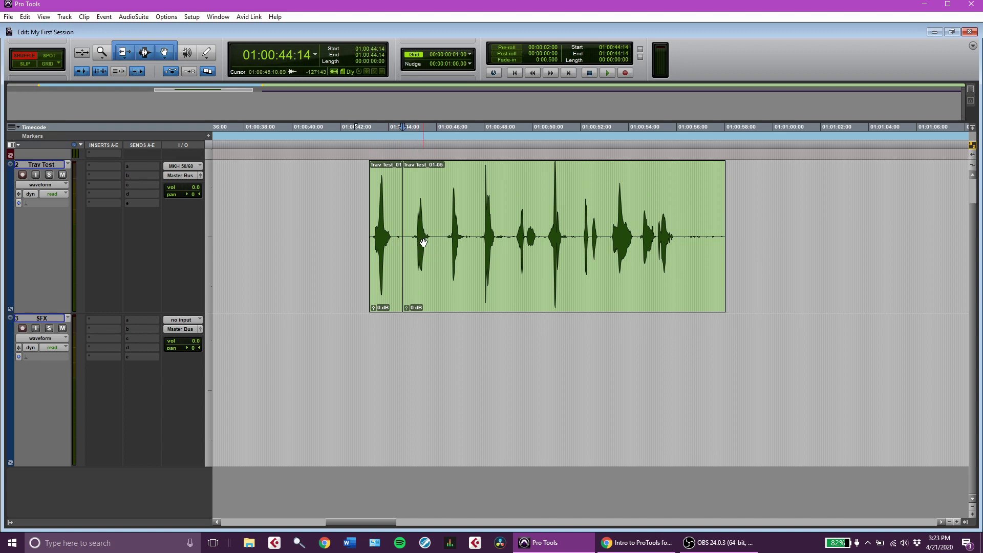
drag(444, 232, 465, 231)
key(Delete)
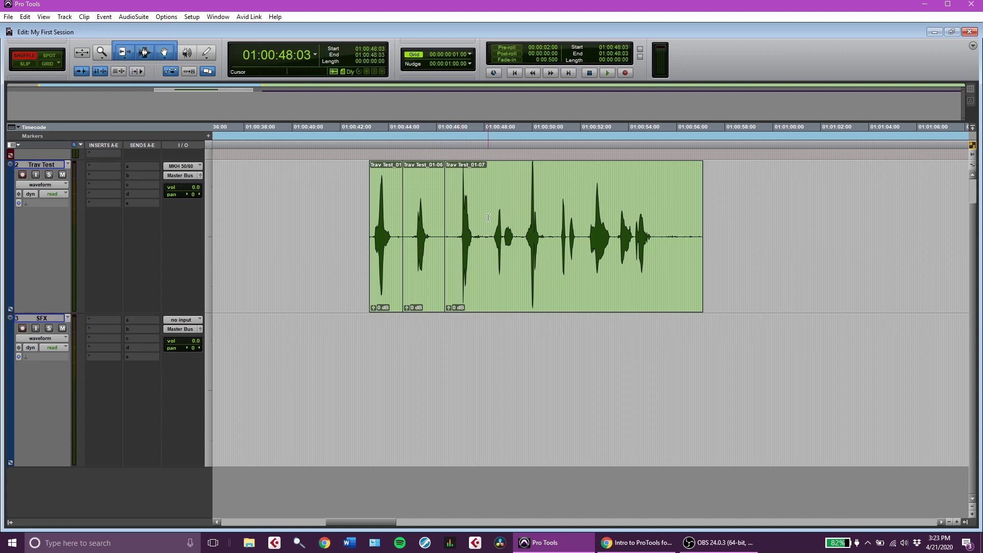
drag(487, 236, 519, 236)
key(Delete)
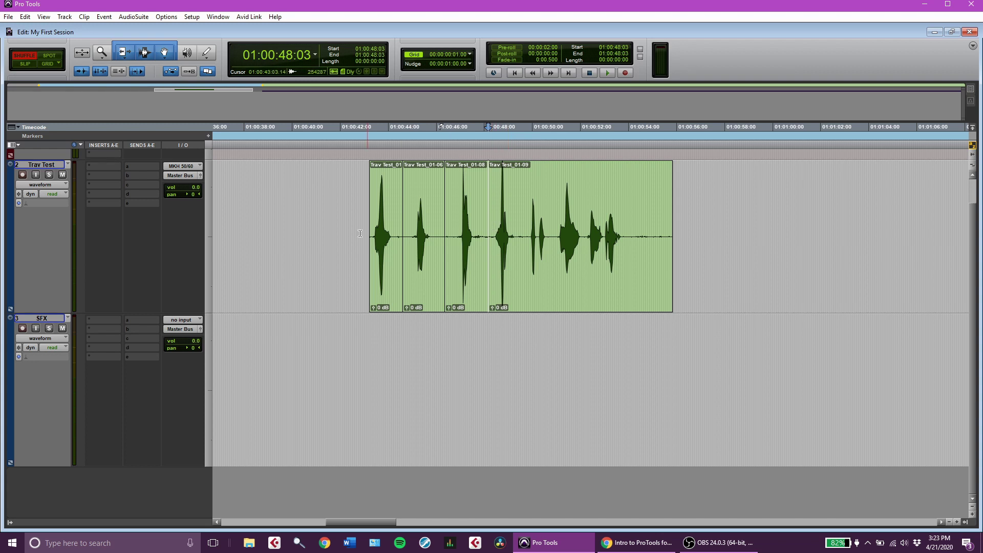
Play the edit from 01:00:42:13 and delete the unwanted words around the final phrase so the last clip ends at 01:00:50:23
key(space)
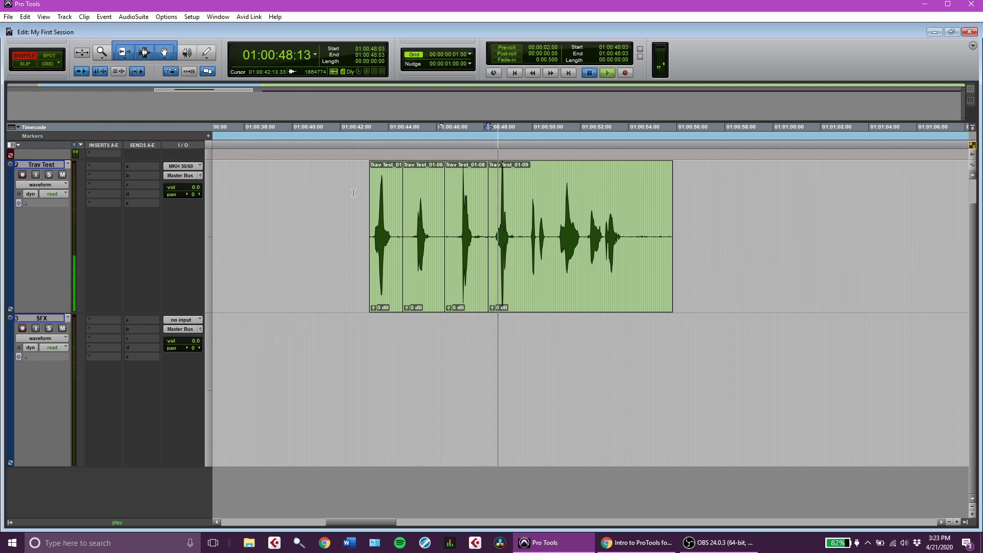
click(353, 193)
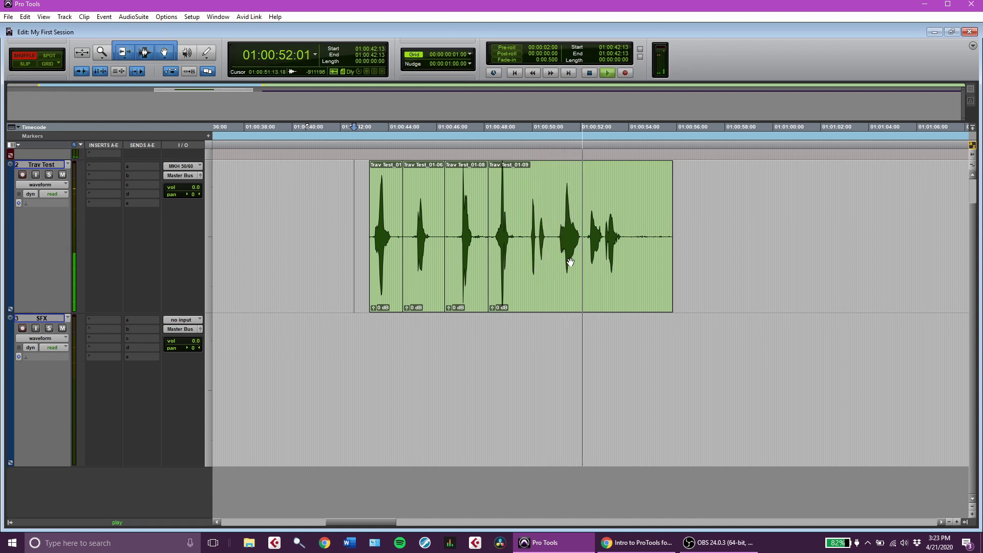
key(space)
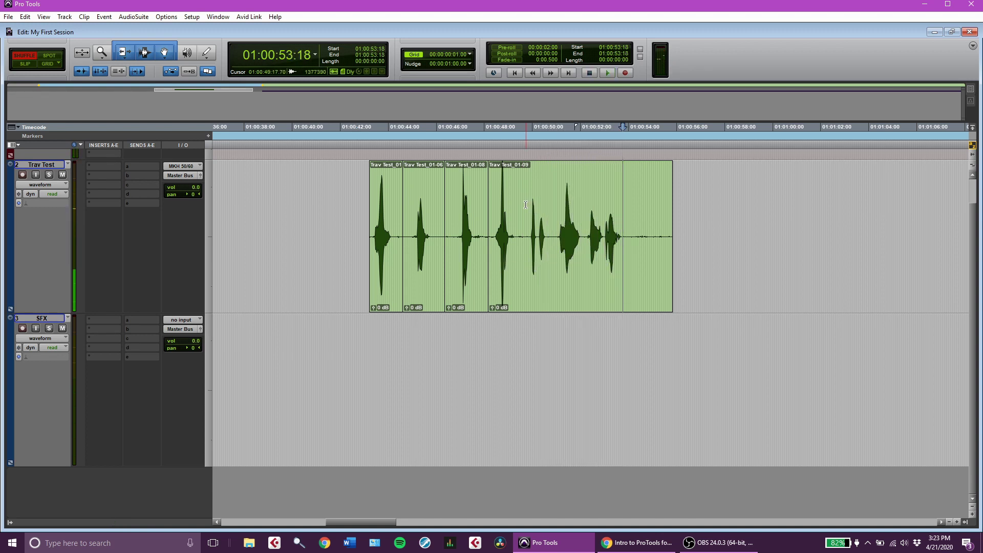
drag(522, 218, 662, 236)
key(Delete)
key(Delete)
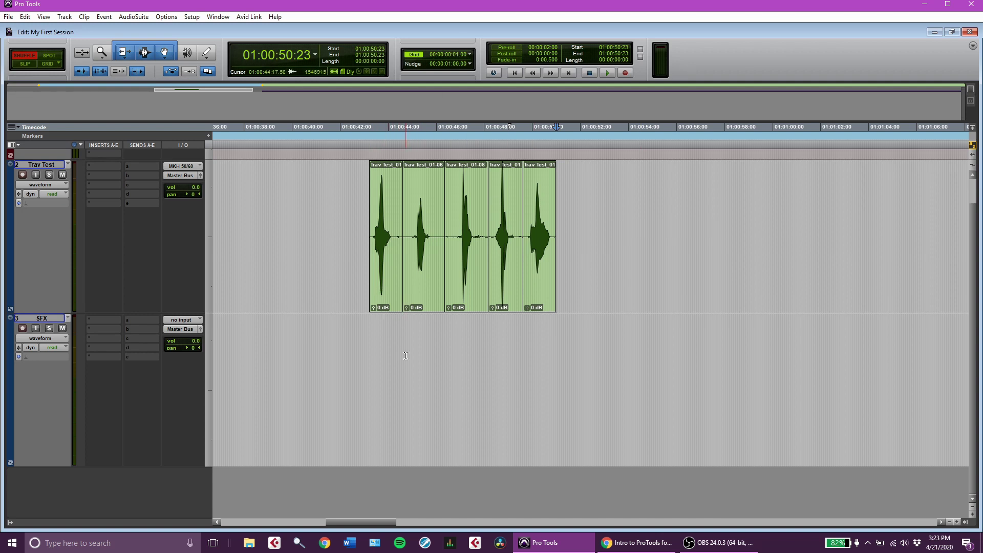
Select all five Trav Test clips and apply batch fades with 83 ms equal-gain fade-in, centered crossfades and fade-out
click(389, 299)
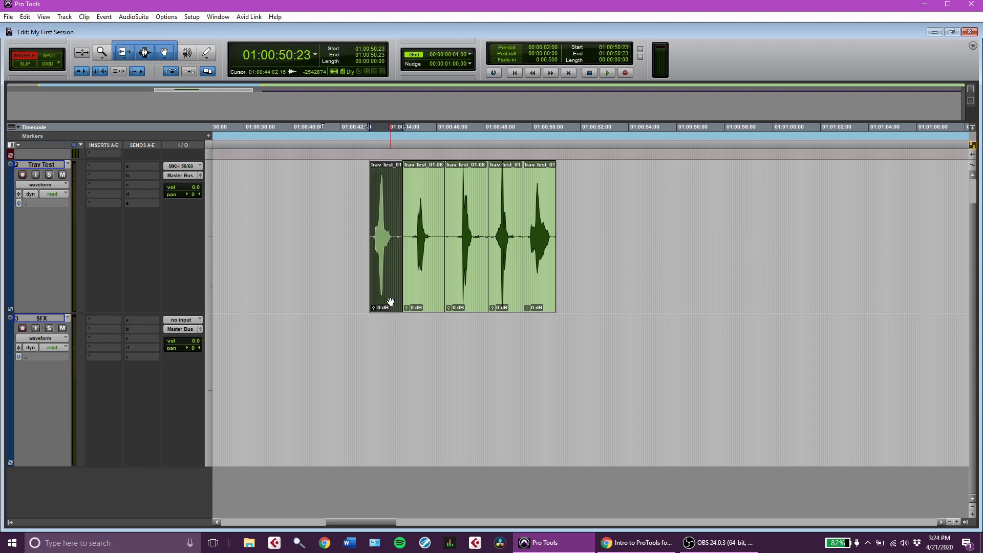
shift+click(540, 292)
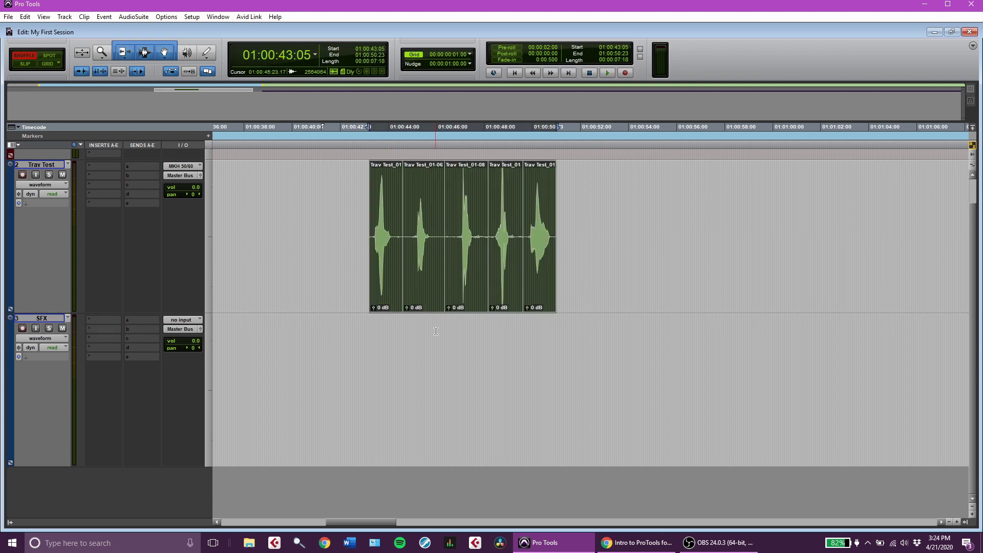
click(443, 351)
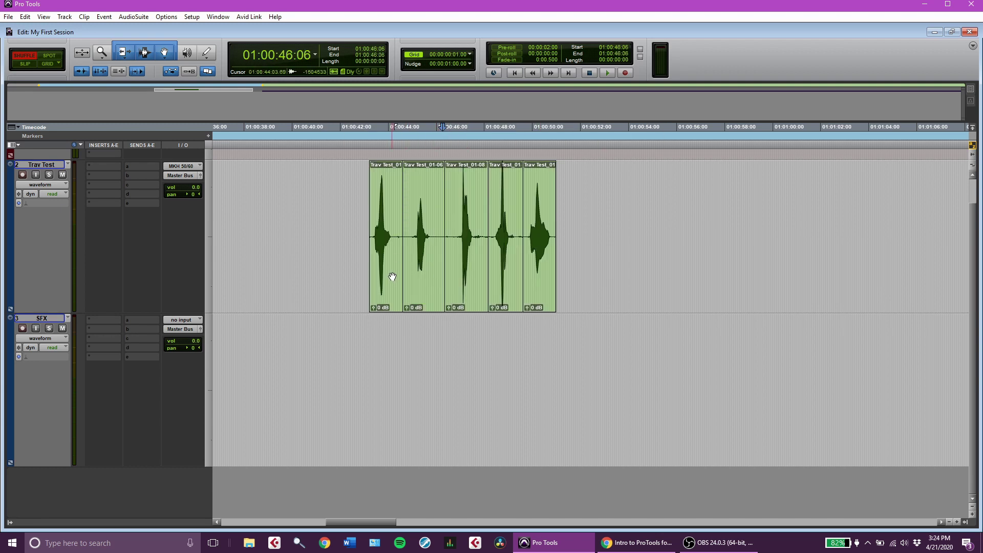
click(389, 295)
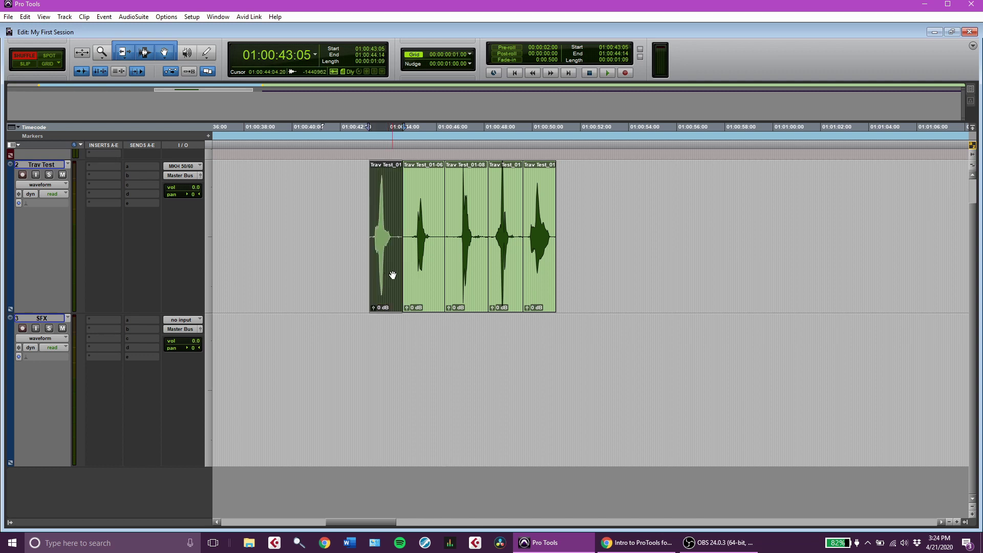
shift+click(536, 291)
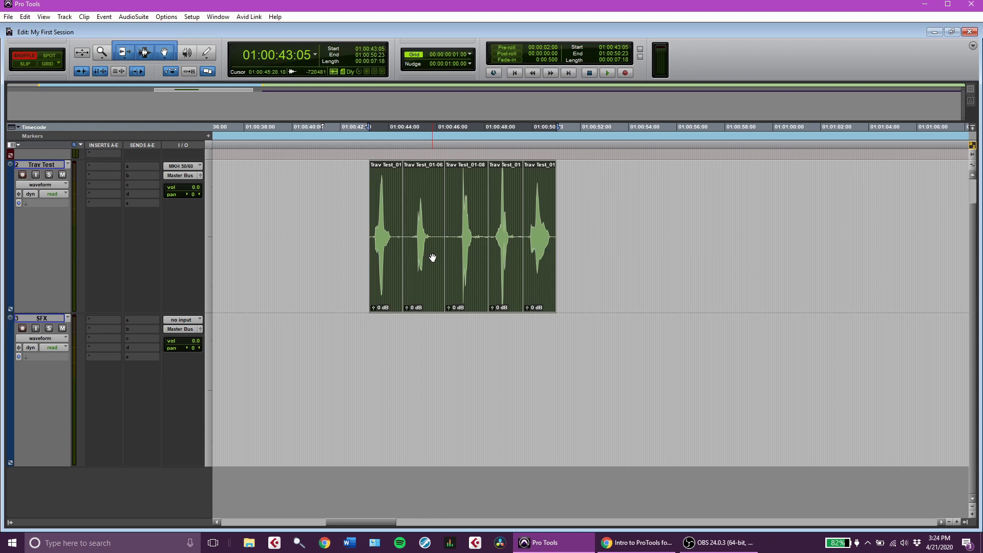
key(ctrl+f)
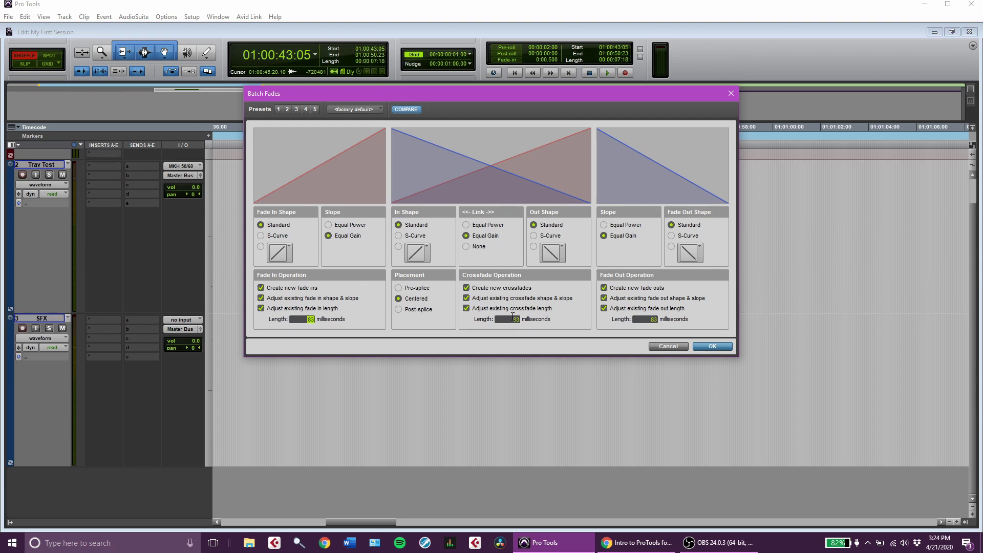
click(512, 318)
click(717, 347)
click(435, 370)
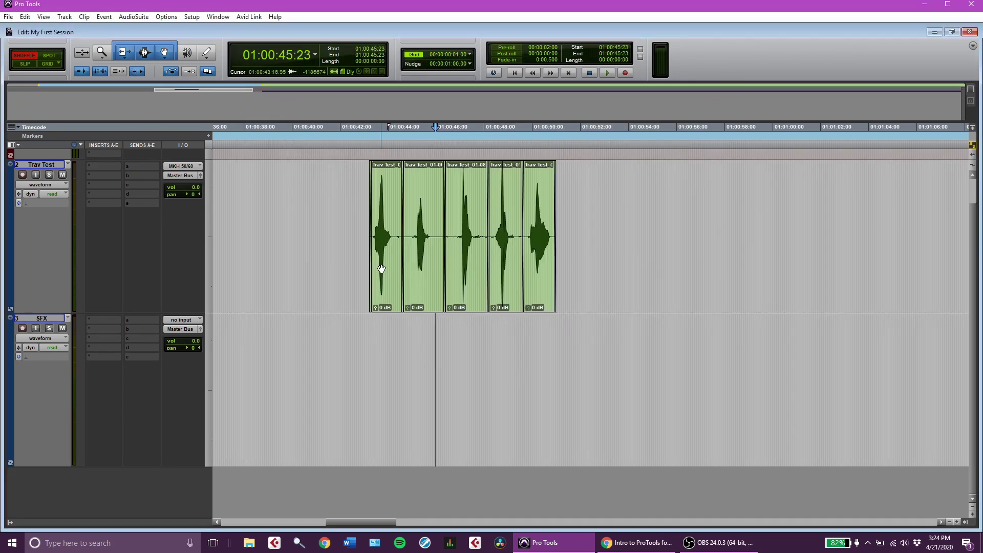
Trim the end of the last dialogue clip to 01:00:50:19, play the edit, and place the cursor at 01:00:43:08
scroll(381, 264, up, 3)
scroll(645, 273, right, 3)
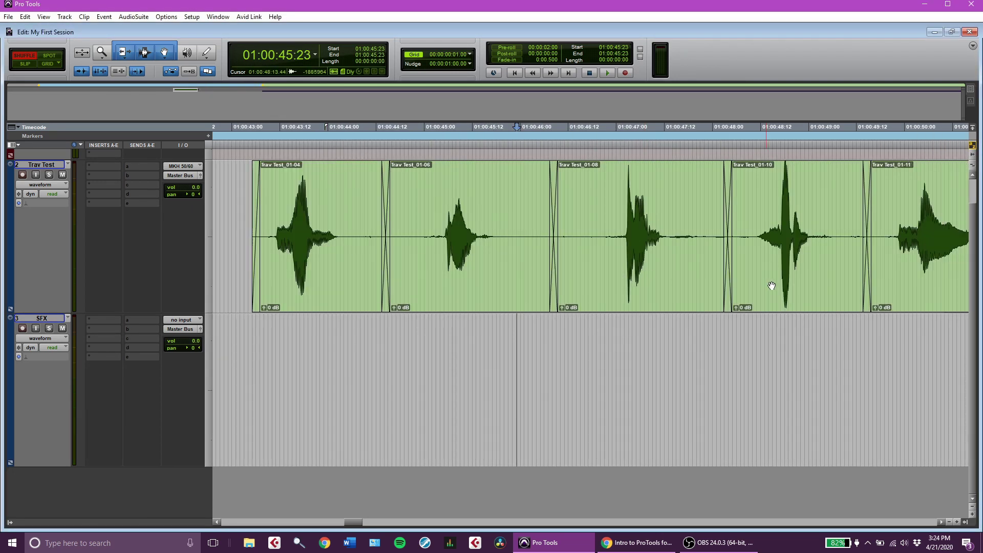
scroll(614, 277, left, 5)
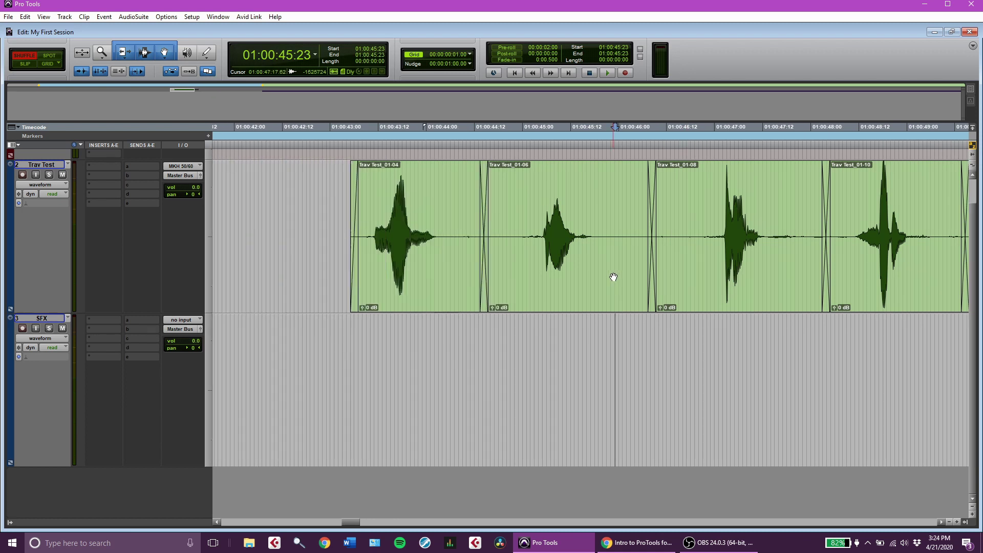
scroll(587, 282, down, 3)
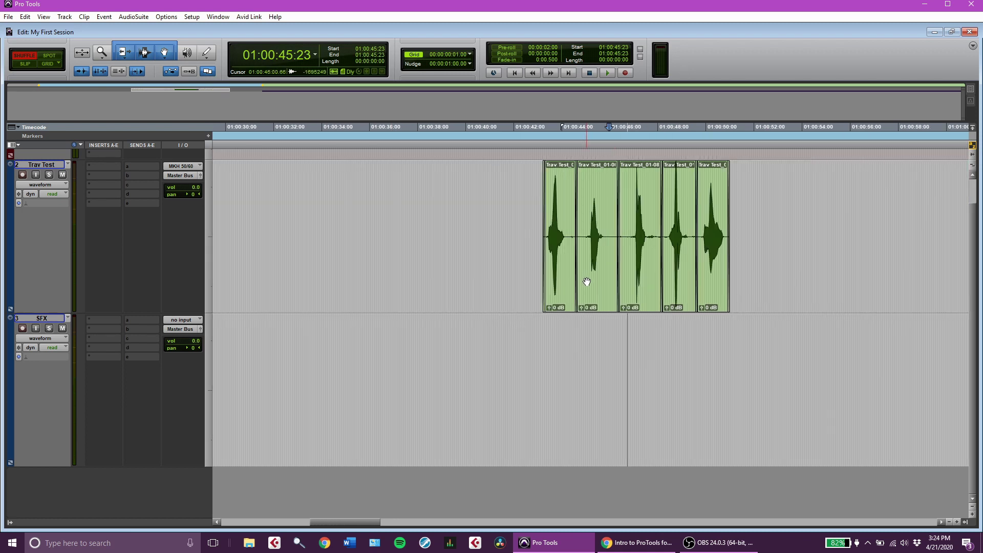
scroll(689, 274, right, 3)
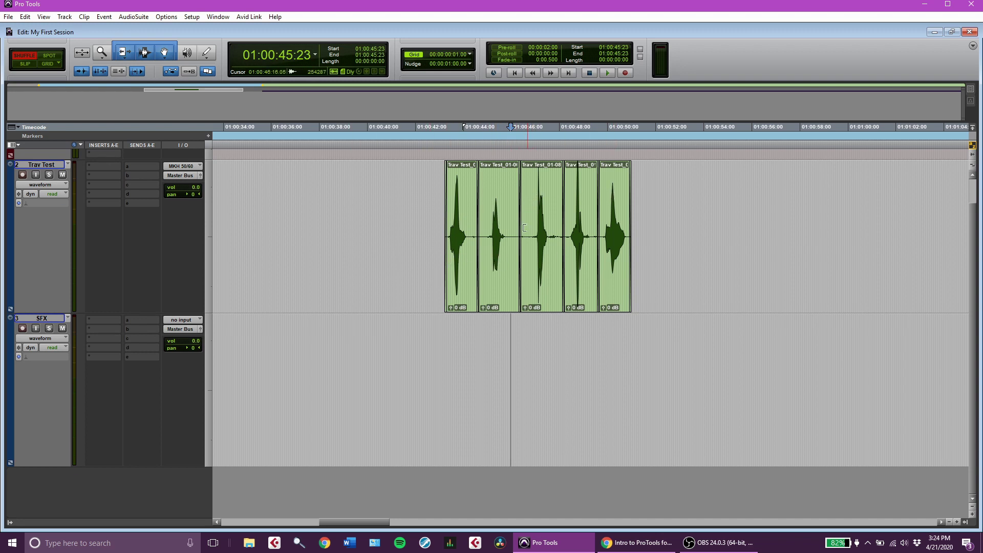
click(463, 304)
click(626, 290)
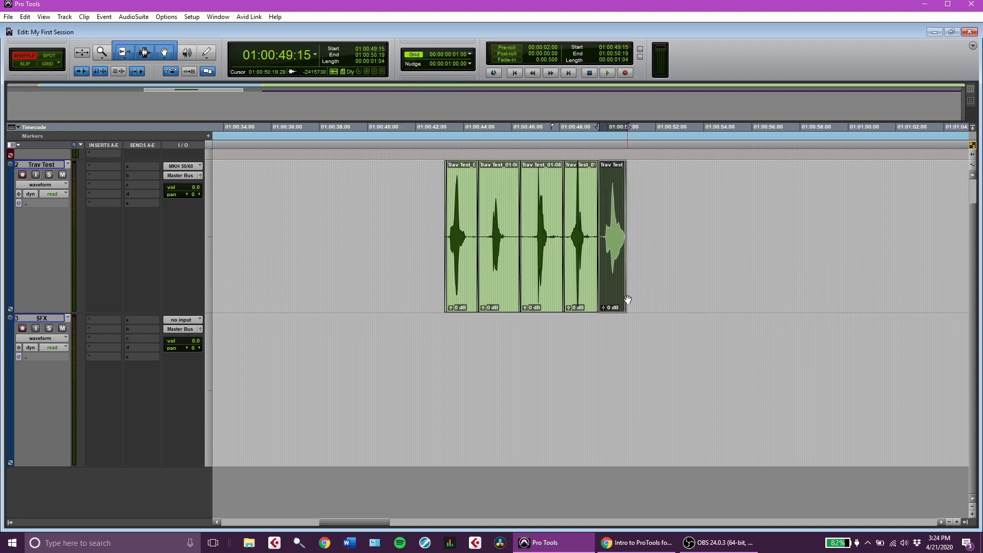
key(space)
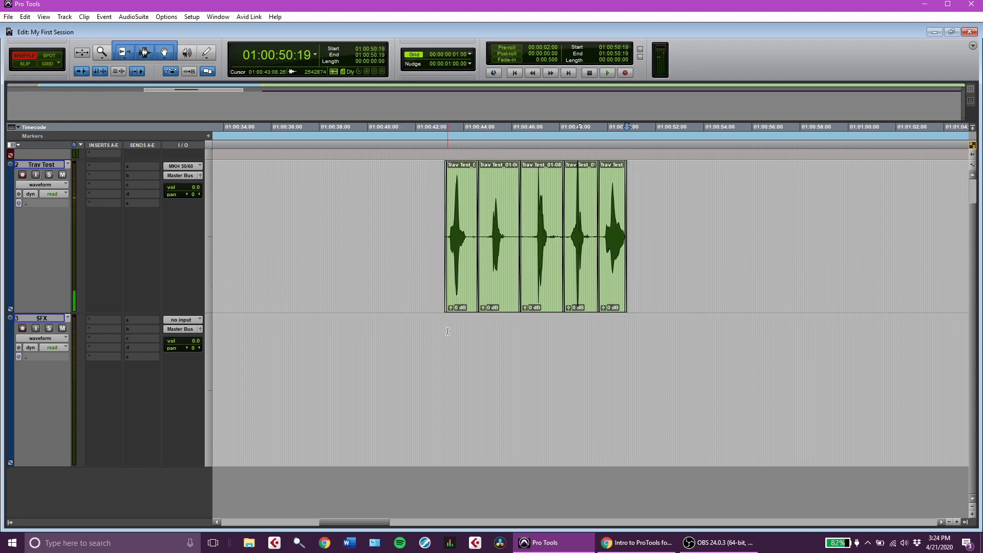
click(447, 331)
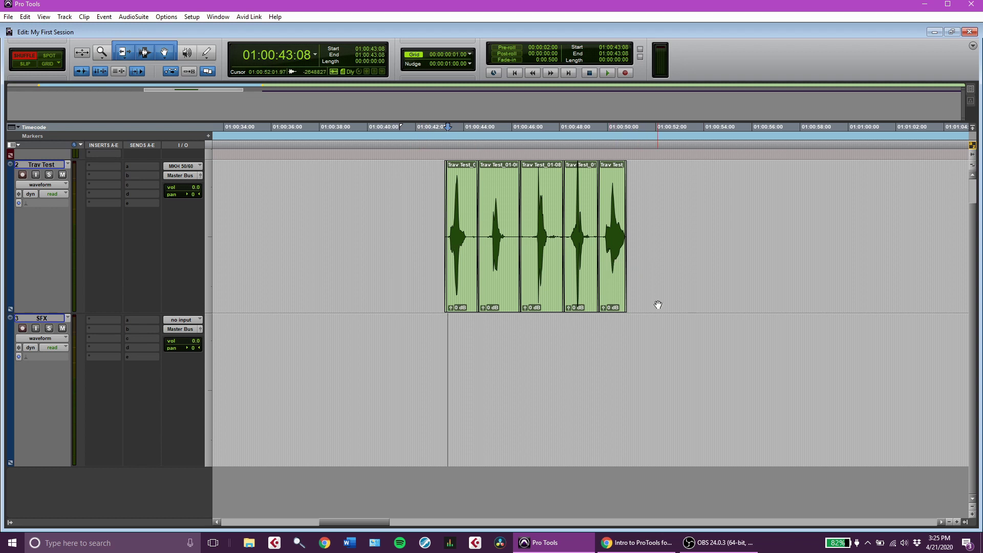
Switch to Grid edit mode and select the Trav Test track from 01:00:40:23 to 01:01:00:22 around the edited dialogue clips
key(ctrl+bracketleft)
key(ctrl+bracketleft)
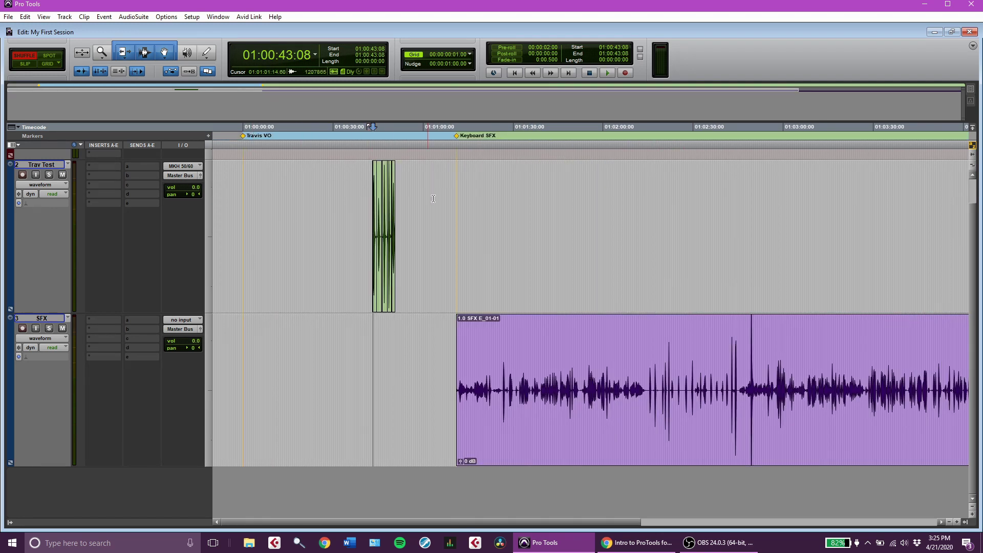
click(50, 63)
drag(366, 241, 426, 220)
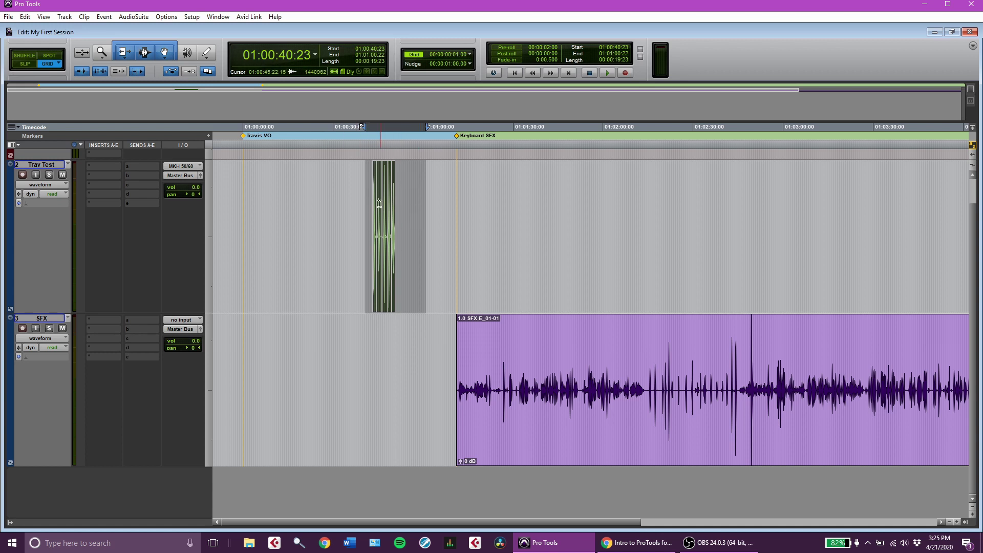
click(424, 355)
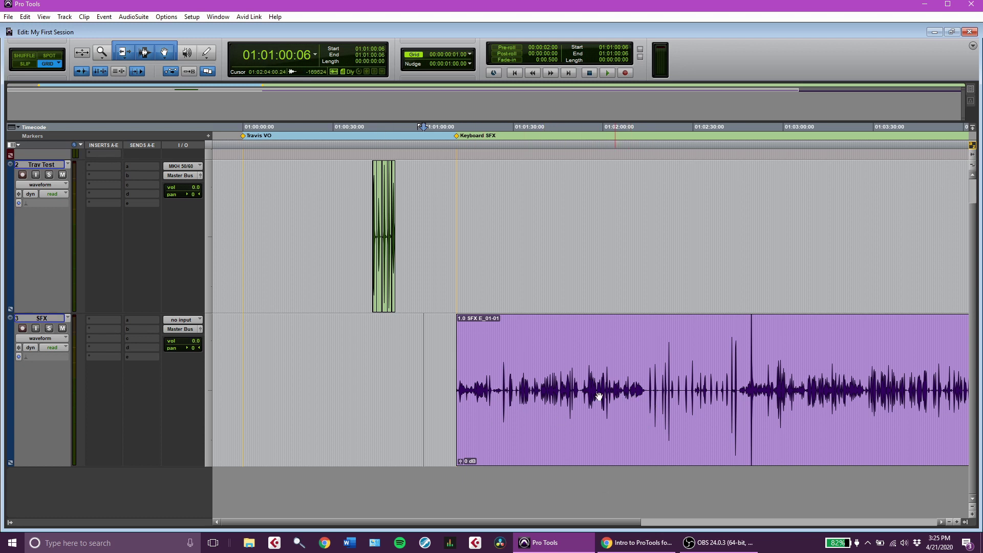
Select the 1.0 SFX E_01-01 clip on the SFX track and play it from 01:01:11:04
scroll(589, 400, up, 1)
scroll(517, 390, down, 1)
scroll(504, 368, up, 1)
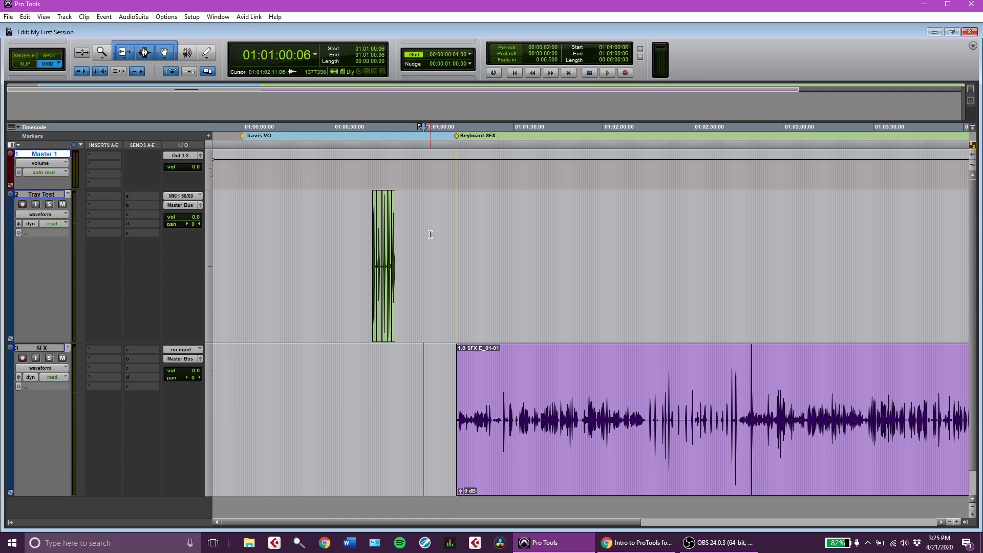
click(431, 267)
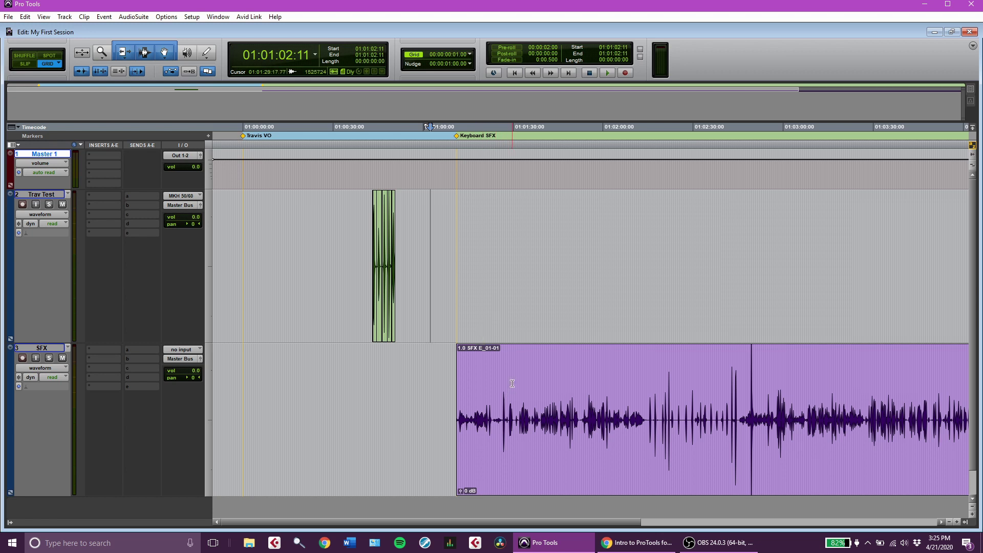
scroll(540, 430, right, 5)
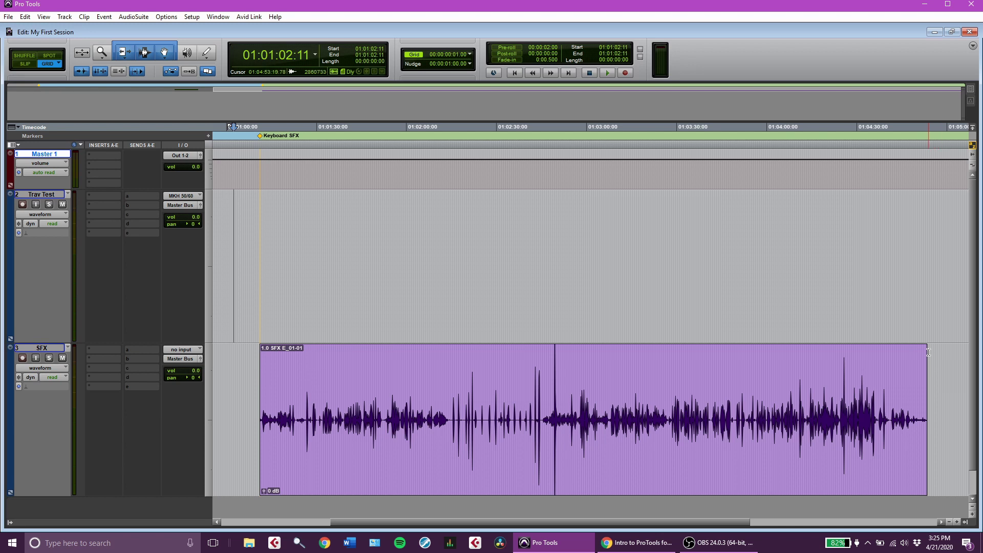
scroll(459, 398, down, 1)
scroll(459, 398, up, 1)
scroll(458, 399, down, 1)
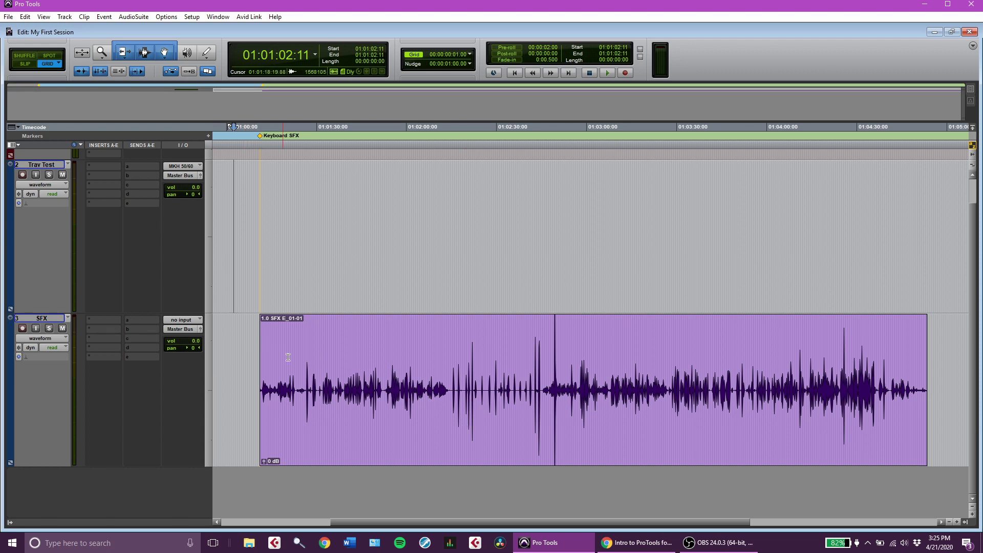
click(371, 443)
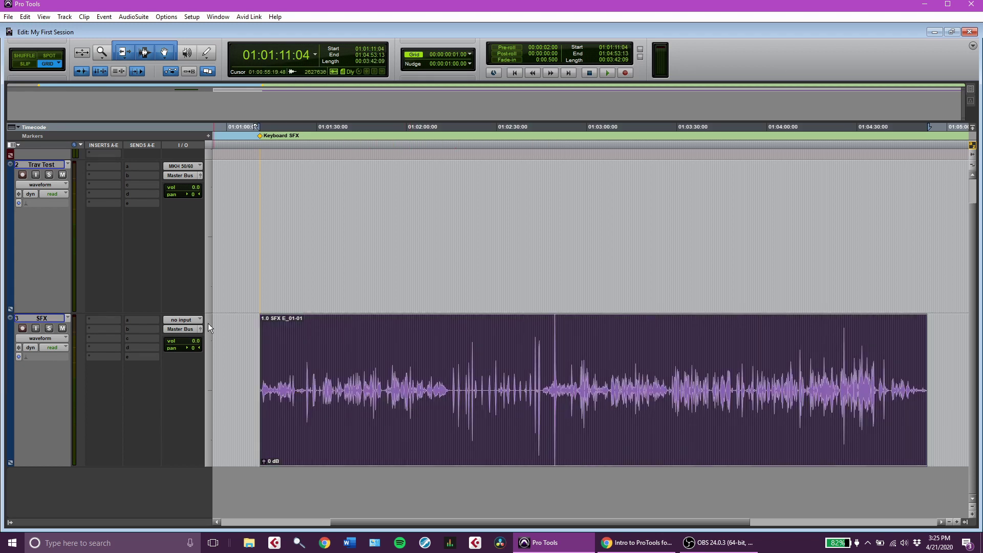
key(space)
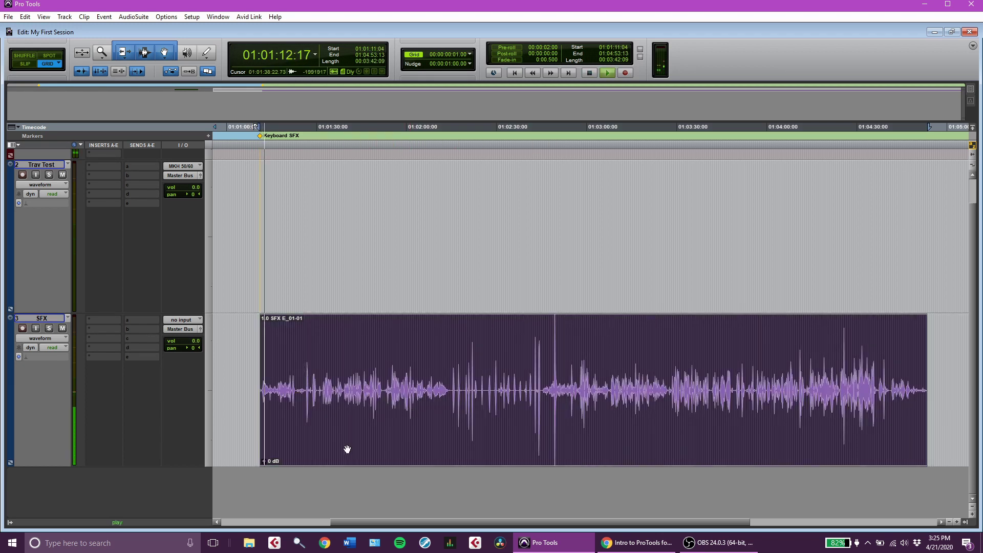
Play the SFX track from 01:01:07:06, just ahead of the keyboard clip, and stop at 01:01:44:05
key(space)
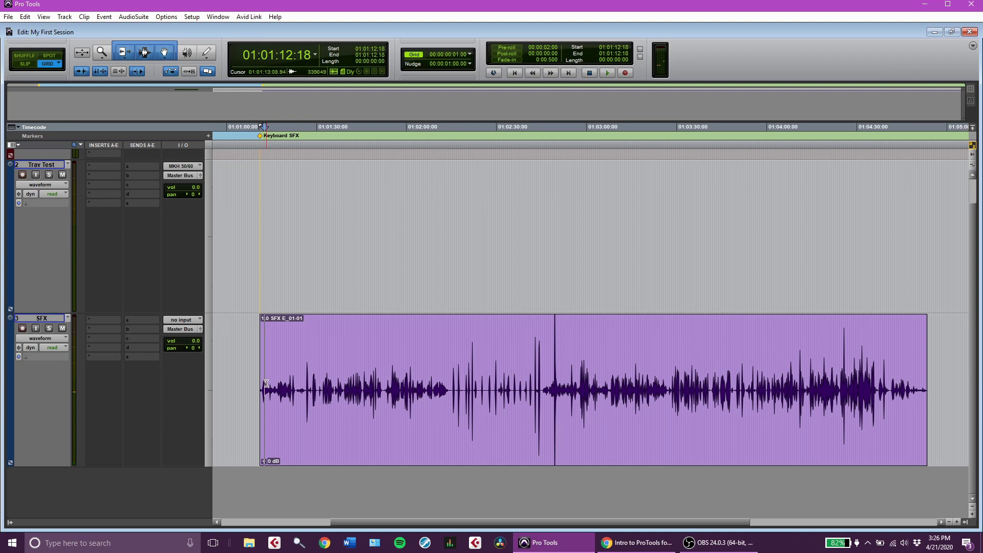
key(KP_1)
key(space)
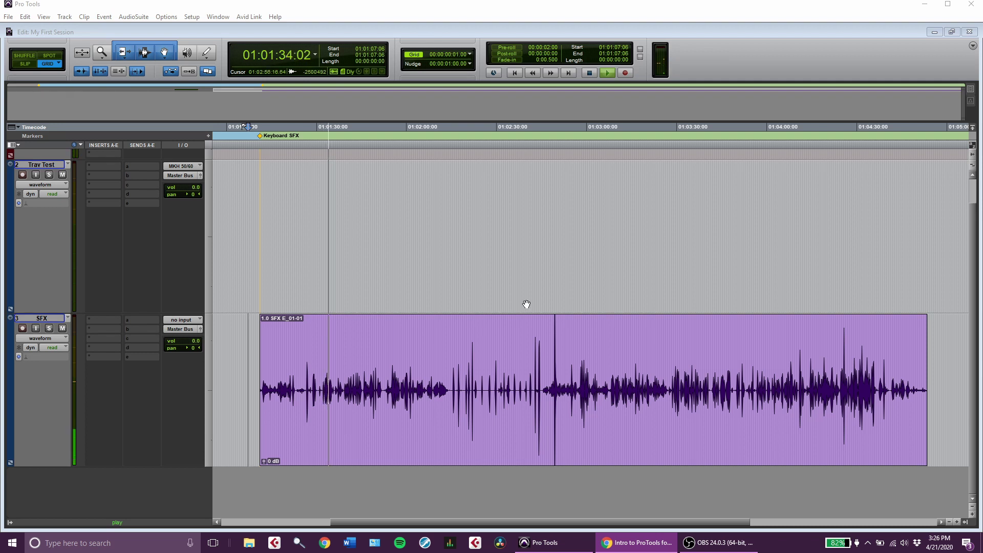
click(391, 345)
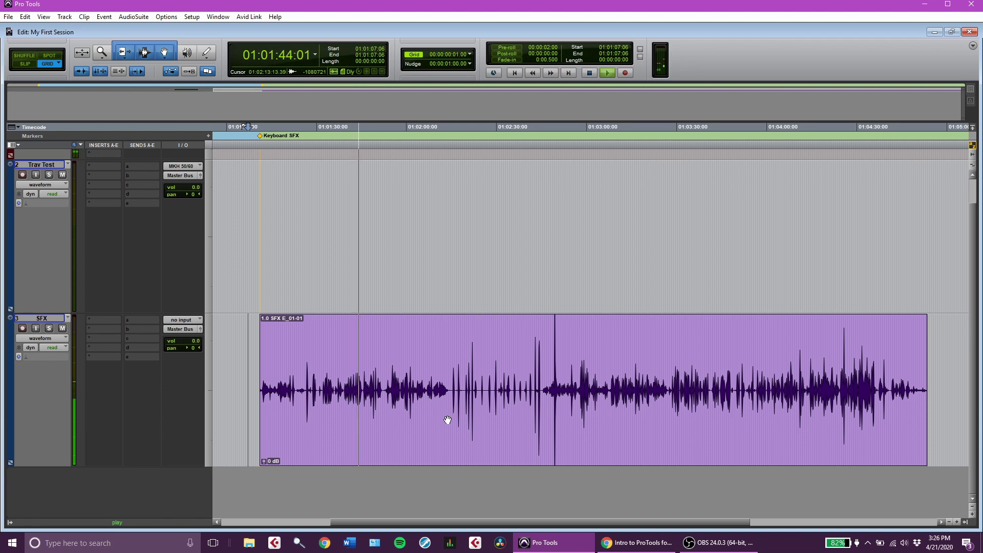
key(space)
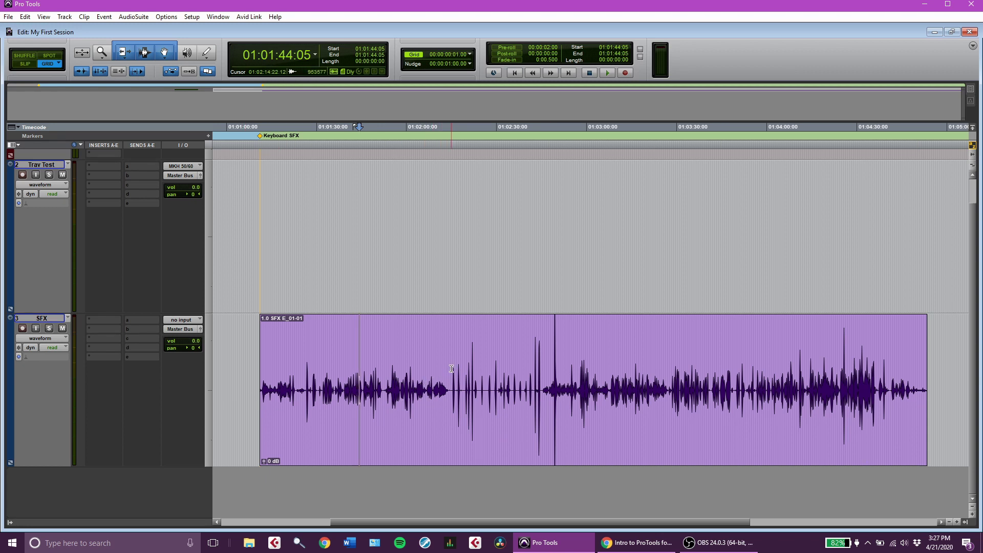
drag(450, 379, 308, 404)
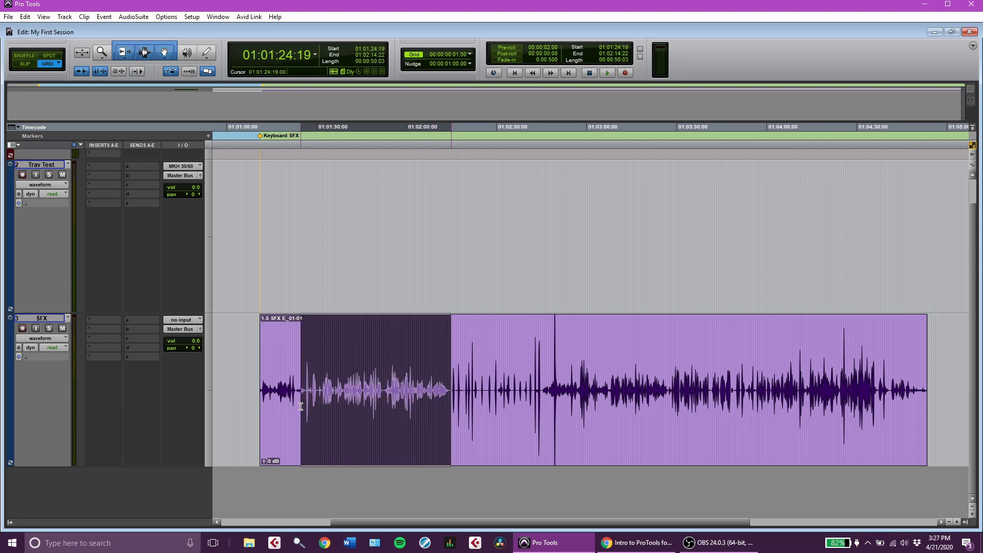
triple_click(248, 372)
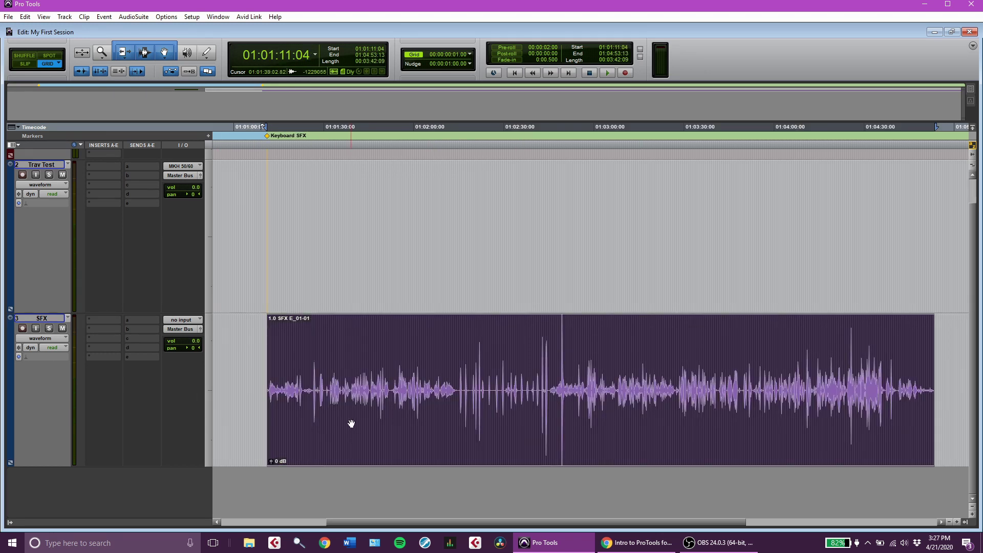
click(253, 372)
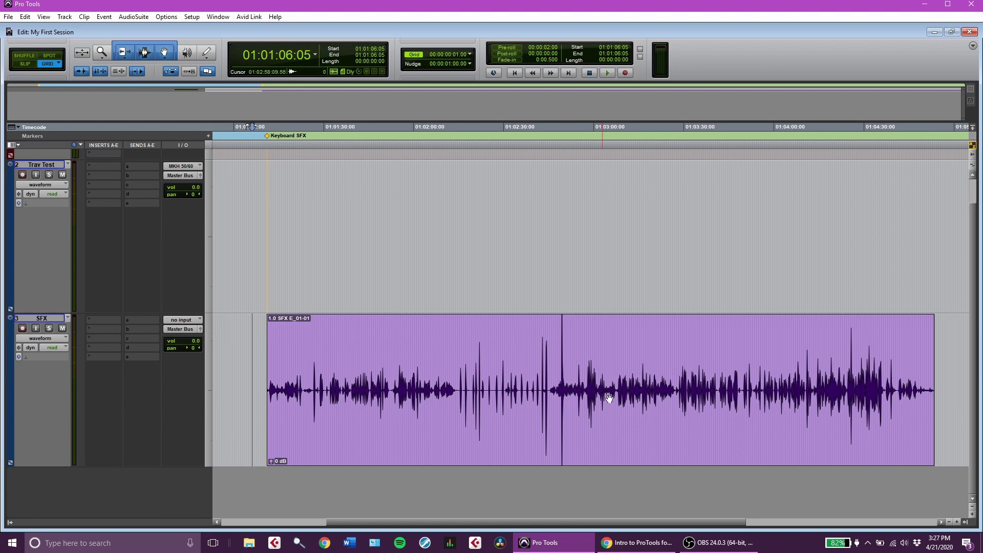
click(433, 445)
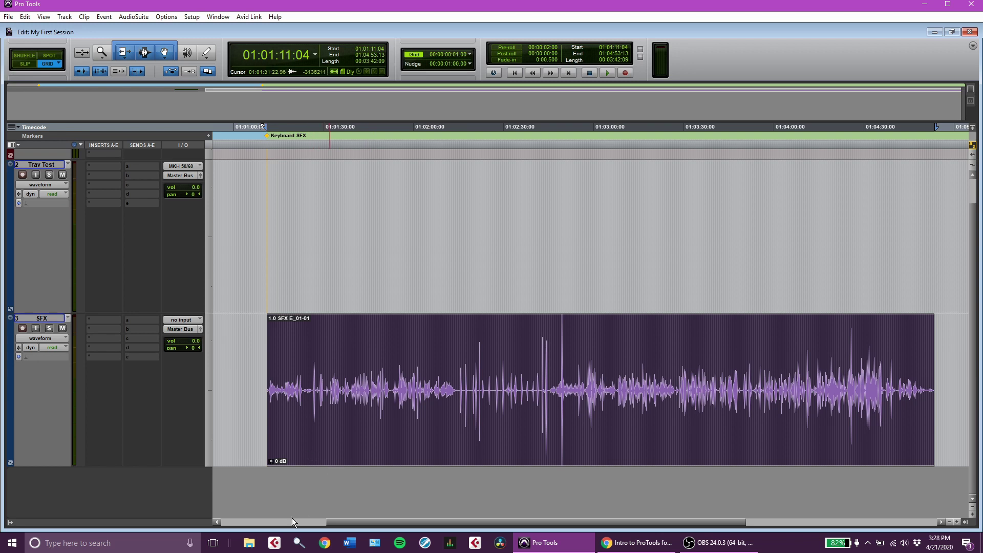
click(329, 428)
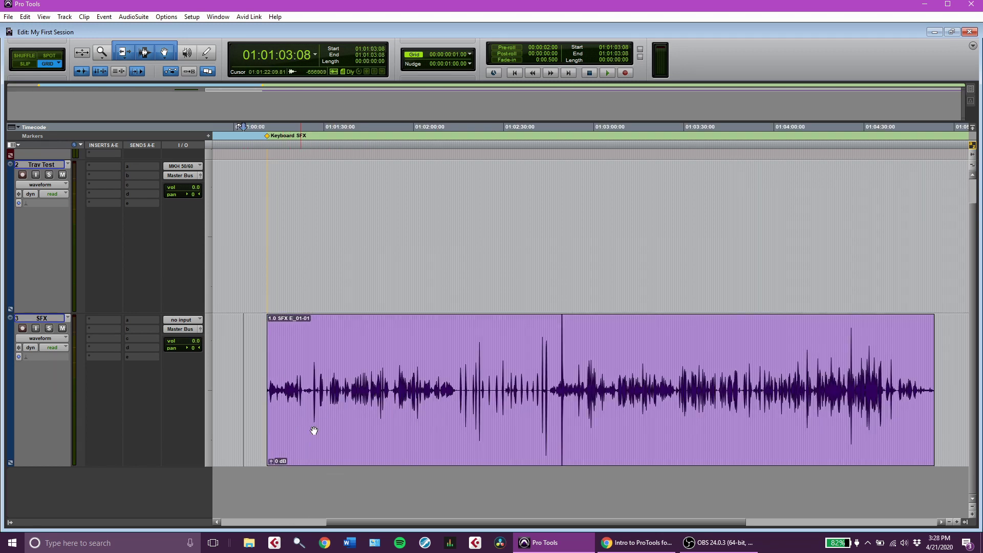
Select the whole SFX clip, play it from its start and stop at 01:01:16:08
click(338, 460)
key(space)
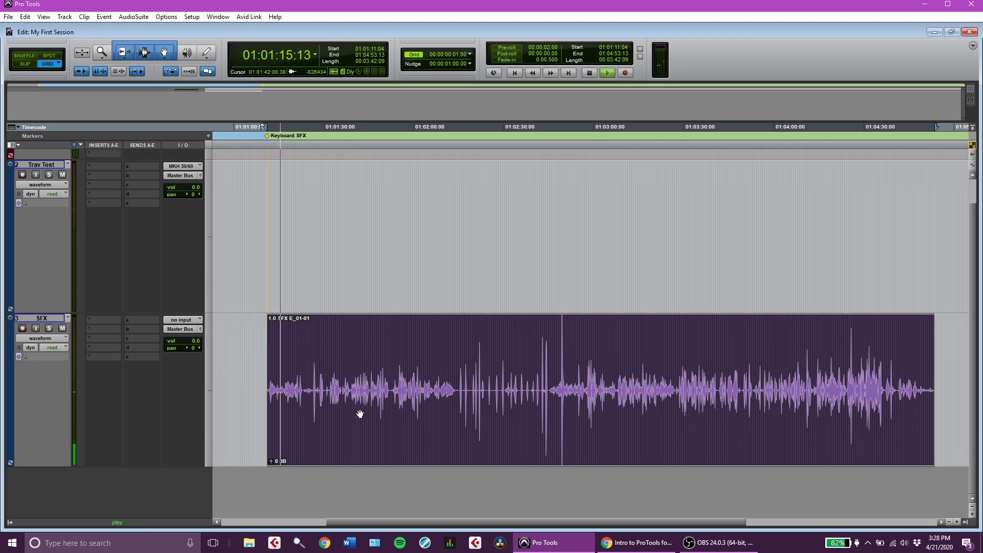
key(space)
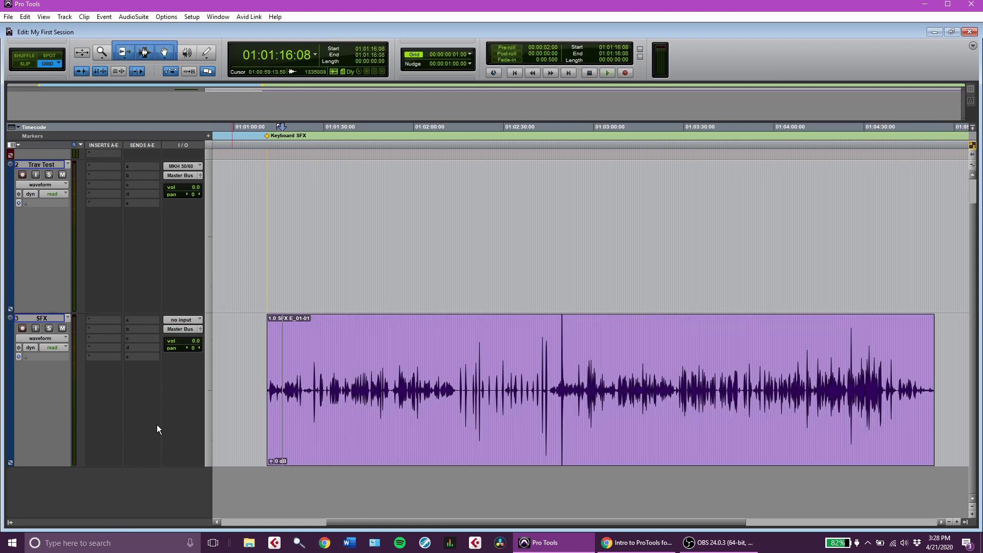
Play the selected SFX clip, check its level in the Mix window, return to the Edit window and stop playback at 01:01:39:15
click(307, 451)
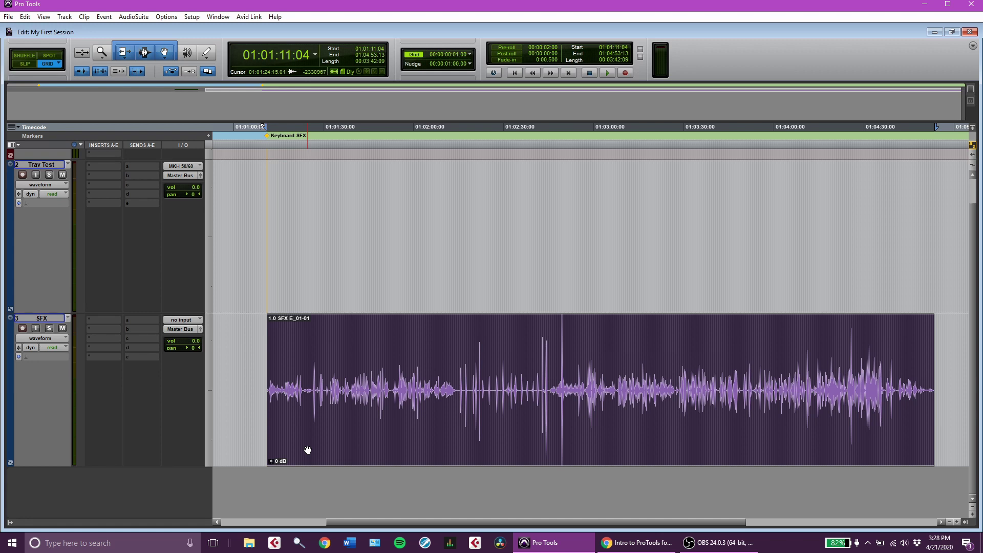
key(ctrl+equal)
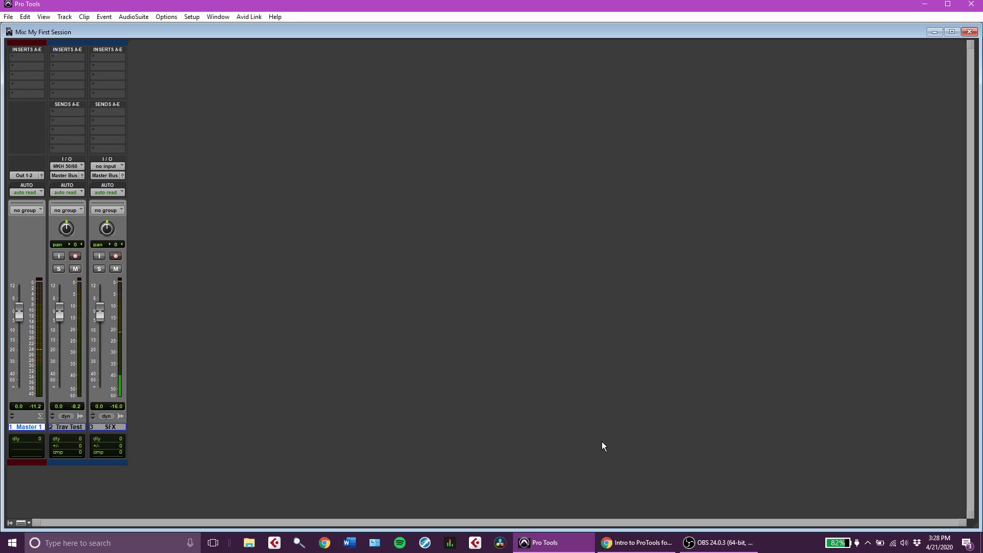
key(ctrl+equal)
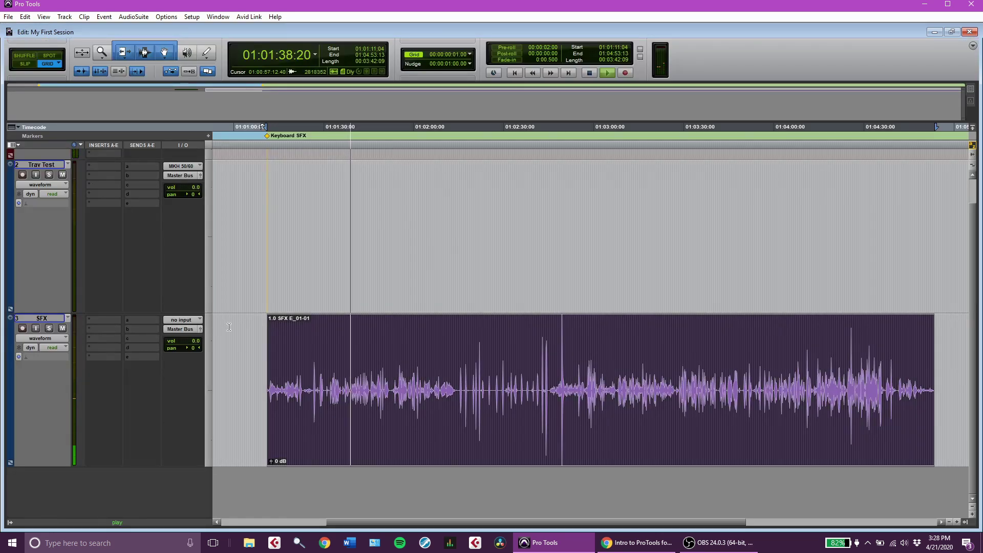
click(353, 399)
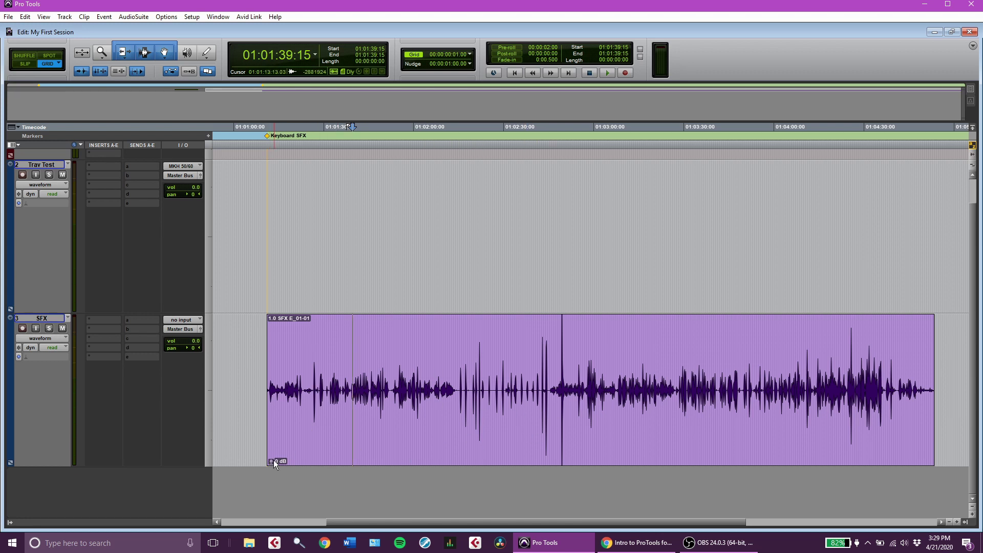
Raise the SFX clip's gain to +5.2 dB and play it from 01:01:39:15 to 01:01:45:08
drag(269, 460, 269, 456)
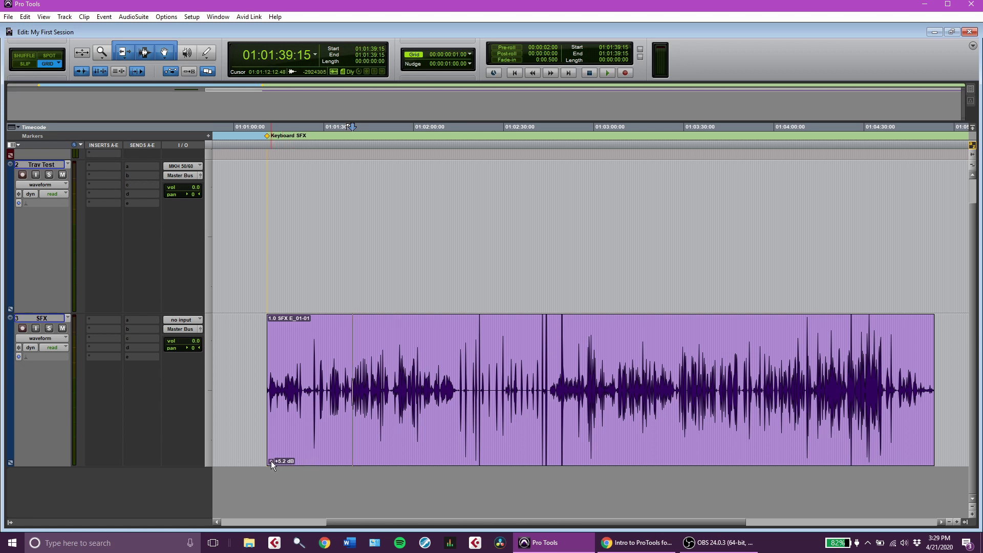
key(space)
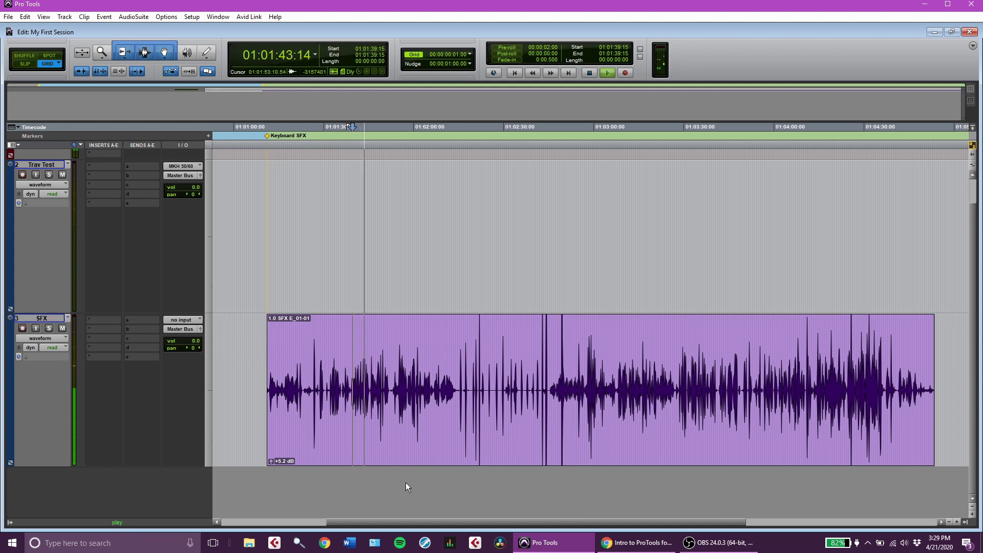
key(space)
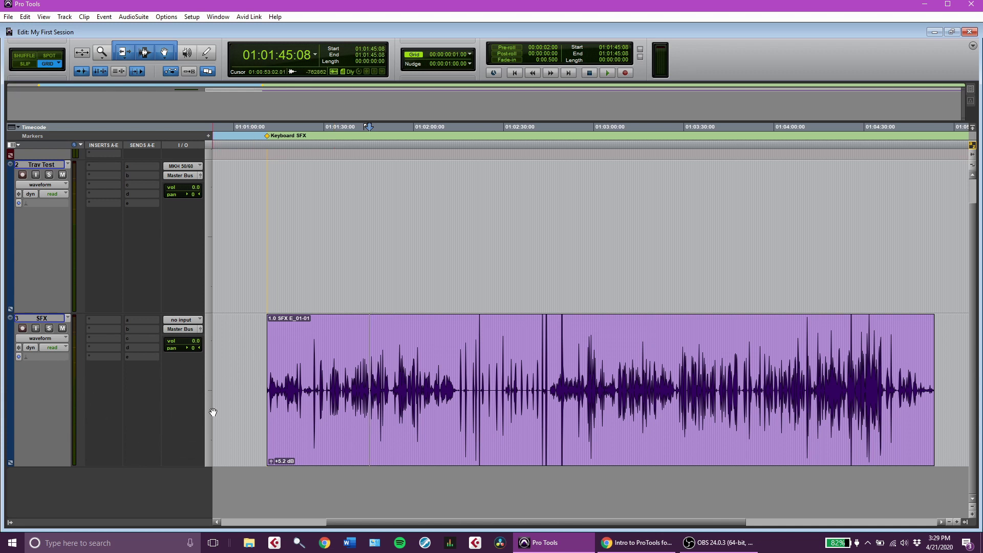
Examine the SFX fader in the Mix window and the Master 1 track in the Edit window
key(ctrl+equal)
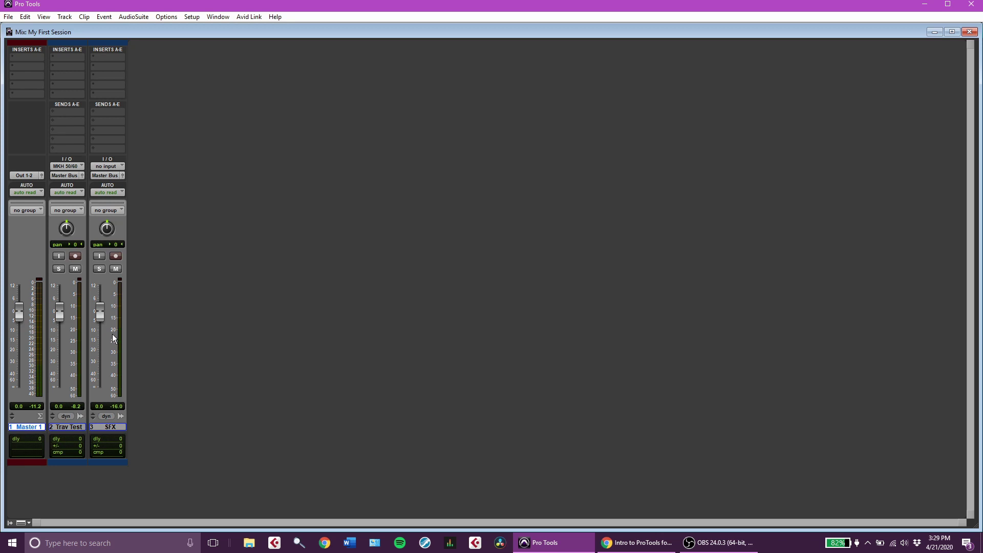
key(ctrl+equal)
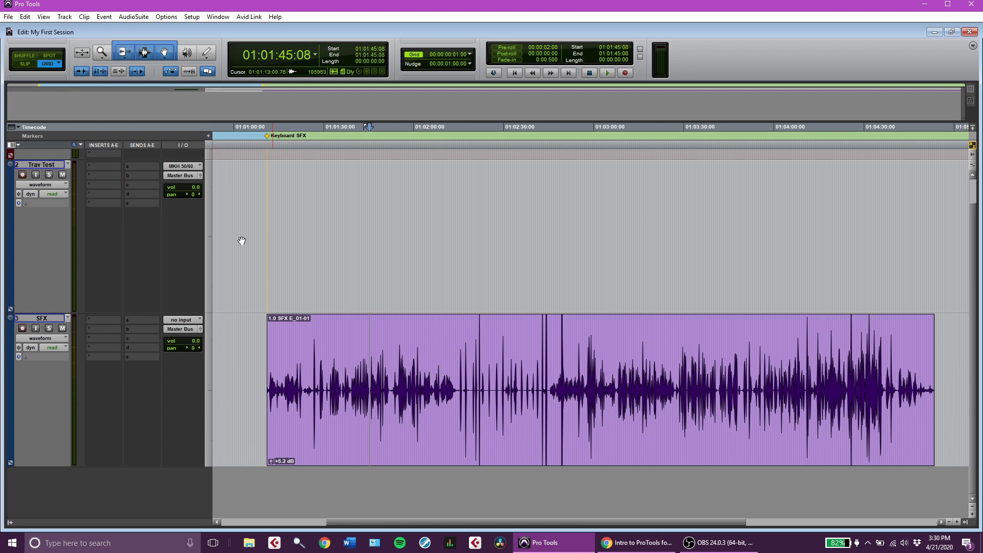
scroll(178, 288, up, 2)
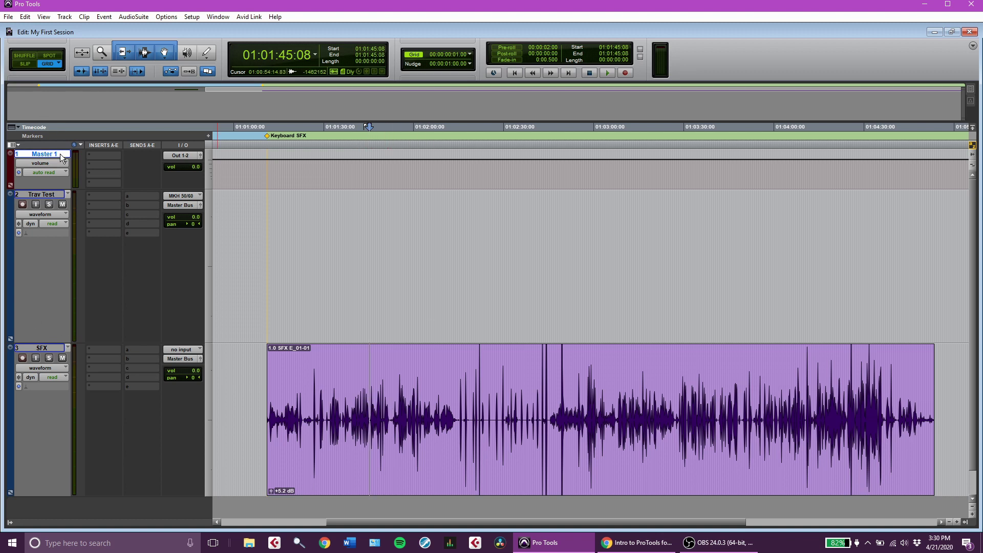
scroll(225, 332, down, 1)
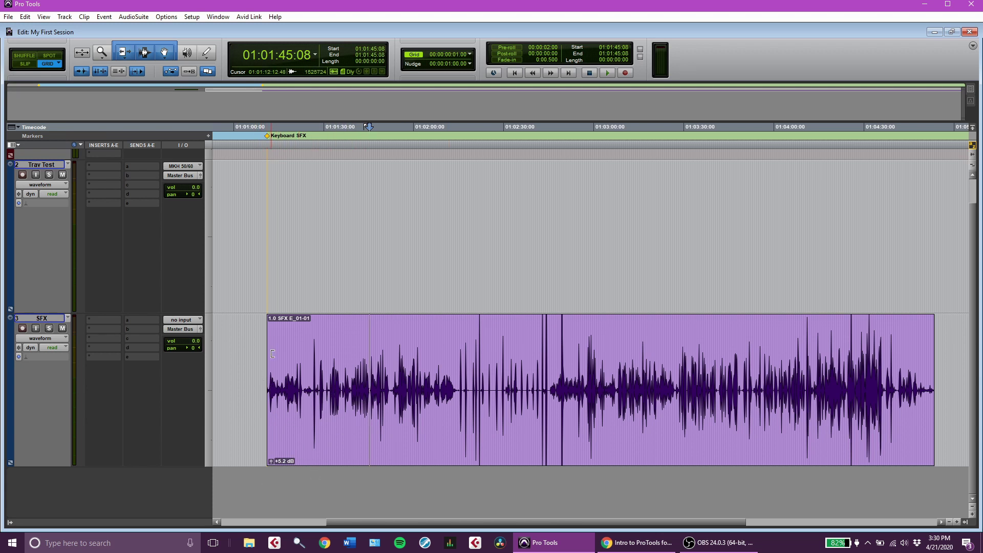
Extend the start of the SFX clip back to 01:01:08:14 and play the clip through to 01:01:25:13
mouse_move(272, 353)
mouse_down()
mouse_move(304, 362)
mouse_move(260, 363)
mouse_up()
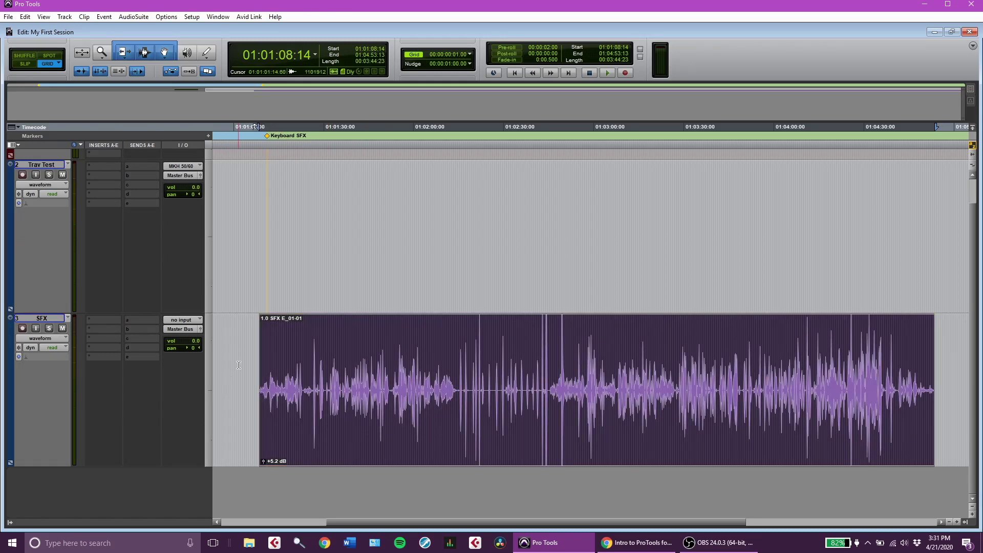
click(285, 430)
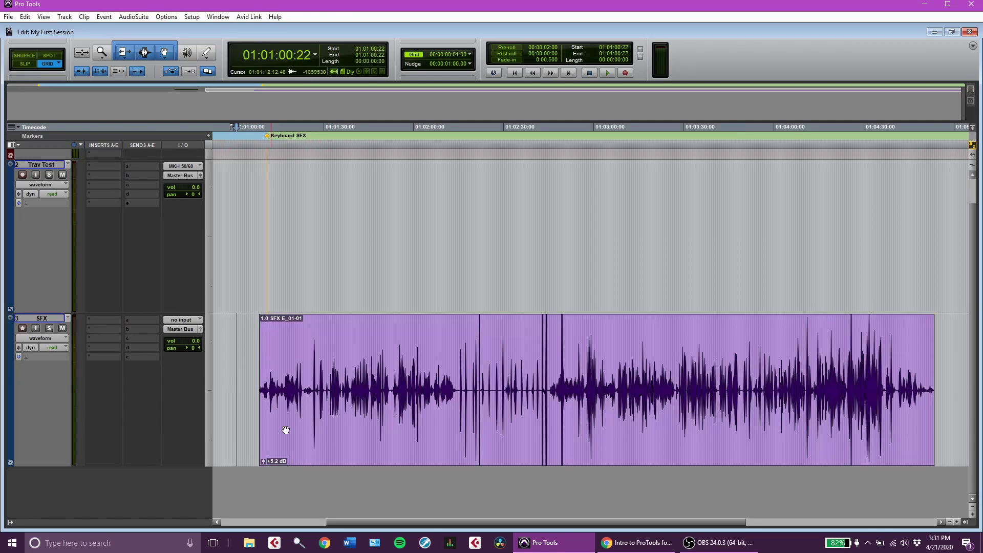
key(space)
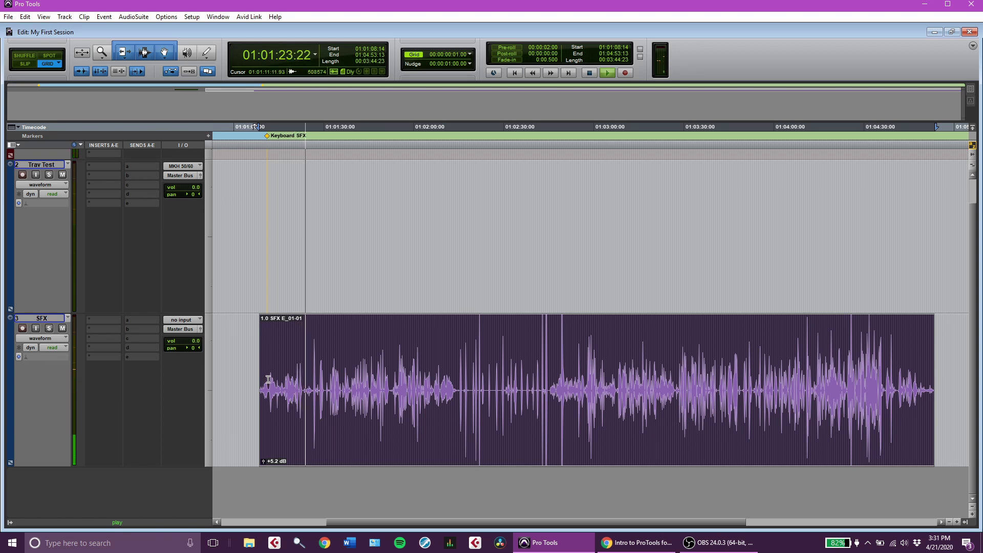
key(space)
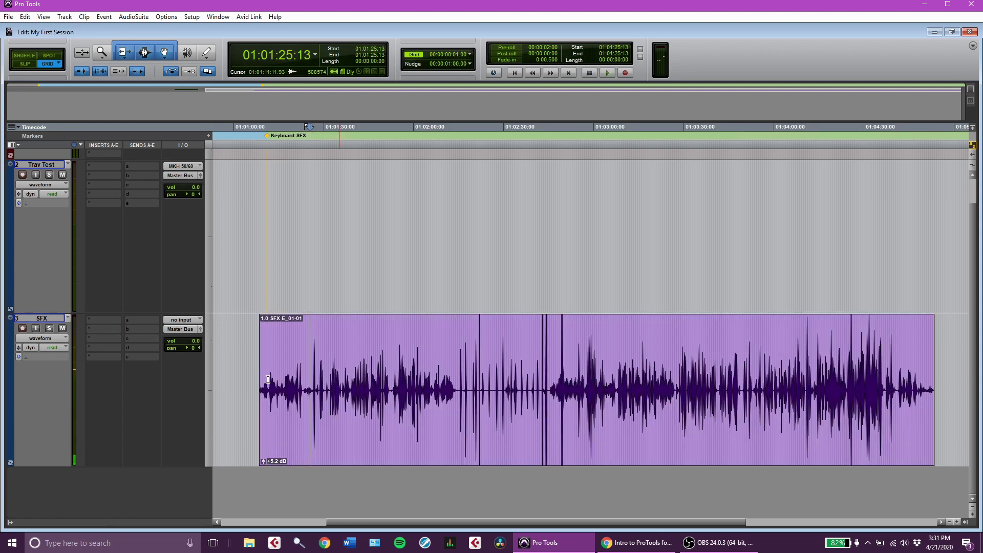
Trim the SFX clip's start to 01:01:25:11, play it, tighten the start to 01:01:31:03 and play it again
drag(263, 362, 311, 413)
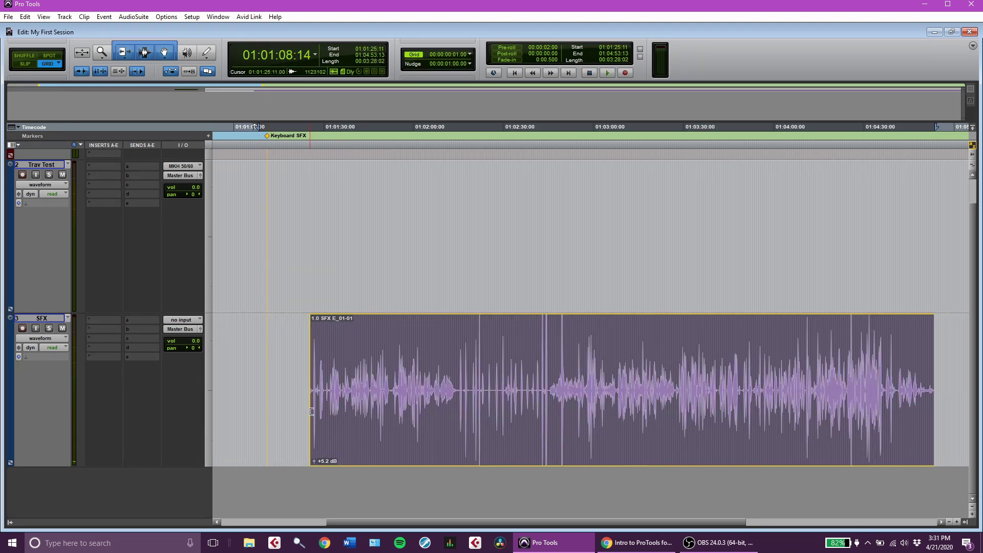
key(space)
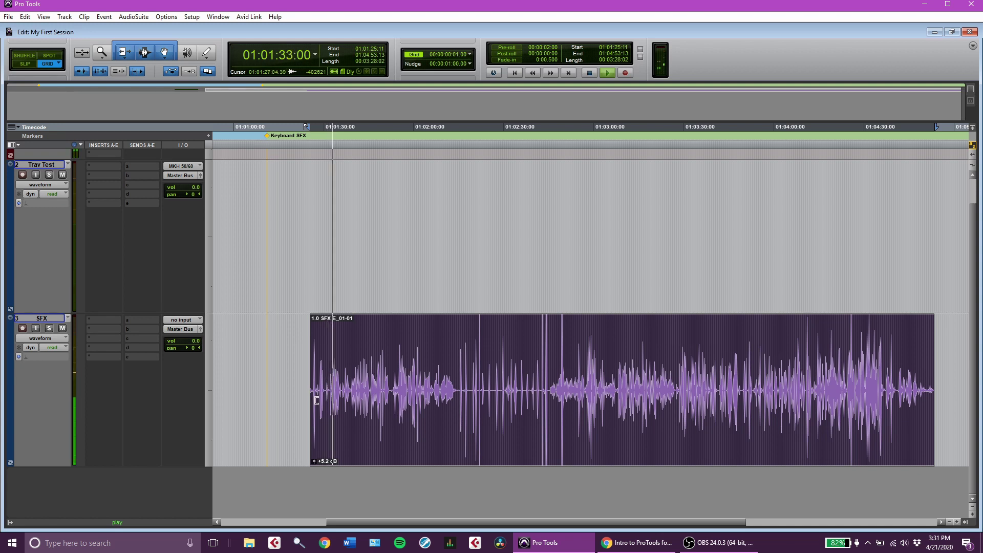
key(space)
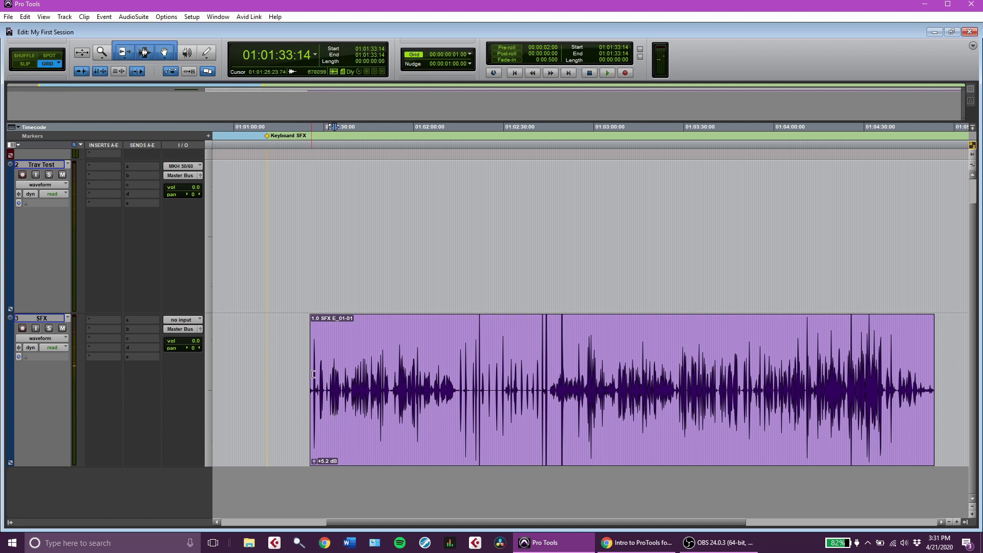
drag(313, 374, 324, 367)
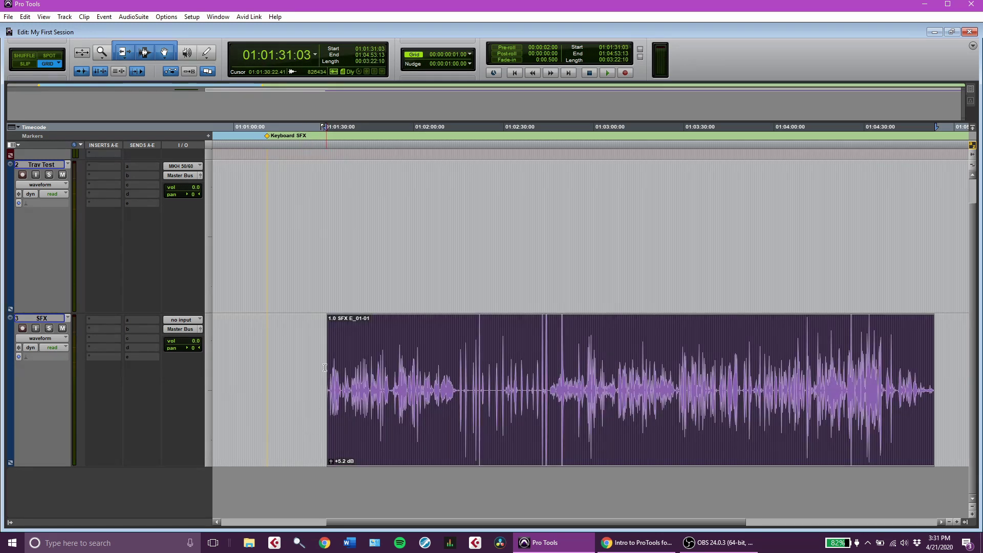
key(space)
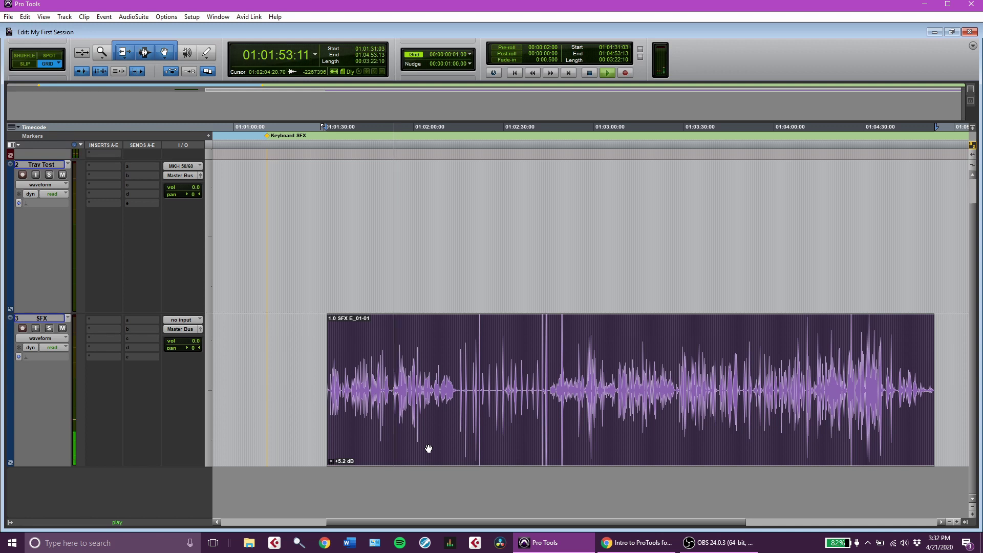
key(space)
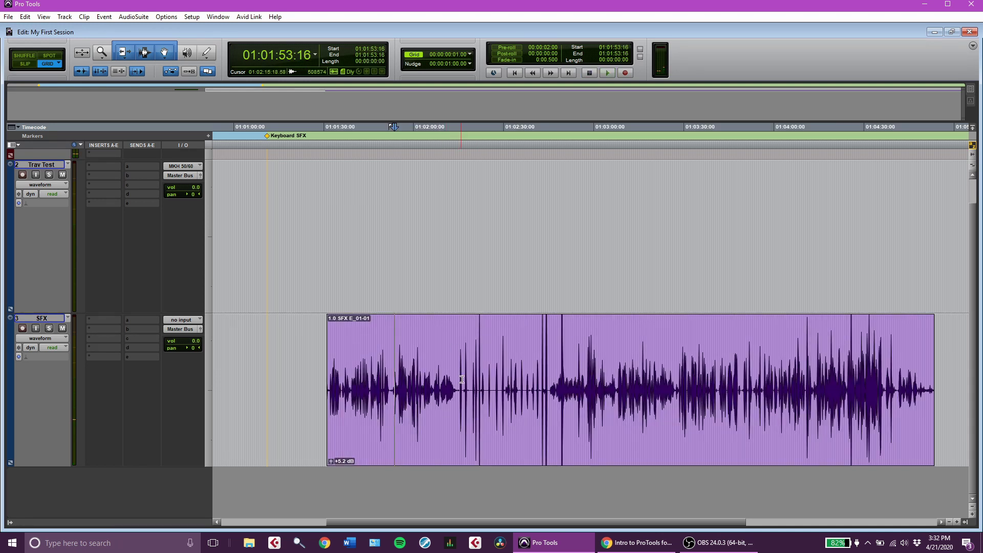
Split the SFX clip at 01:02:14:10, move the second piece to about 01:03:22, and place the cursor in the gap at 01:02:23:15
click(456, 364)
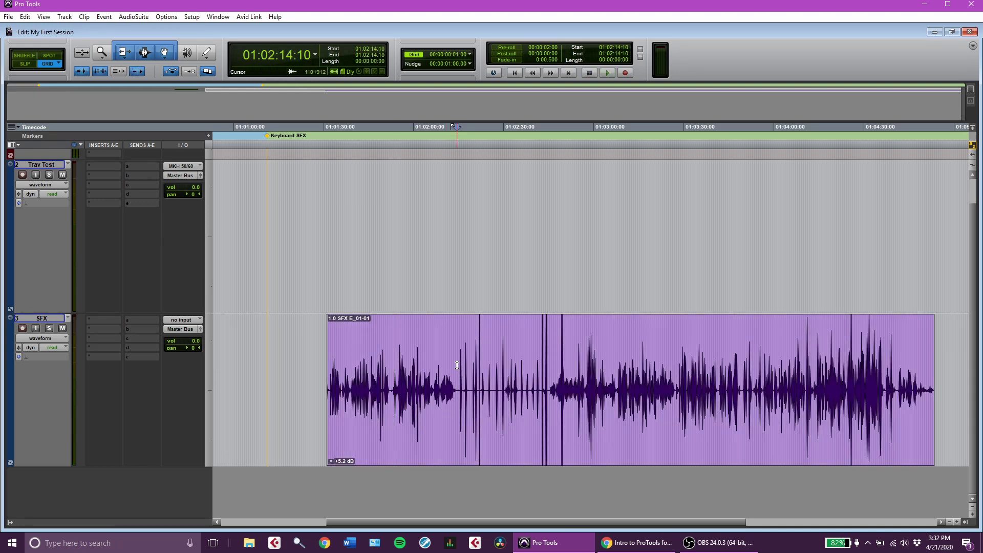
key(ctrl+e)
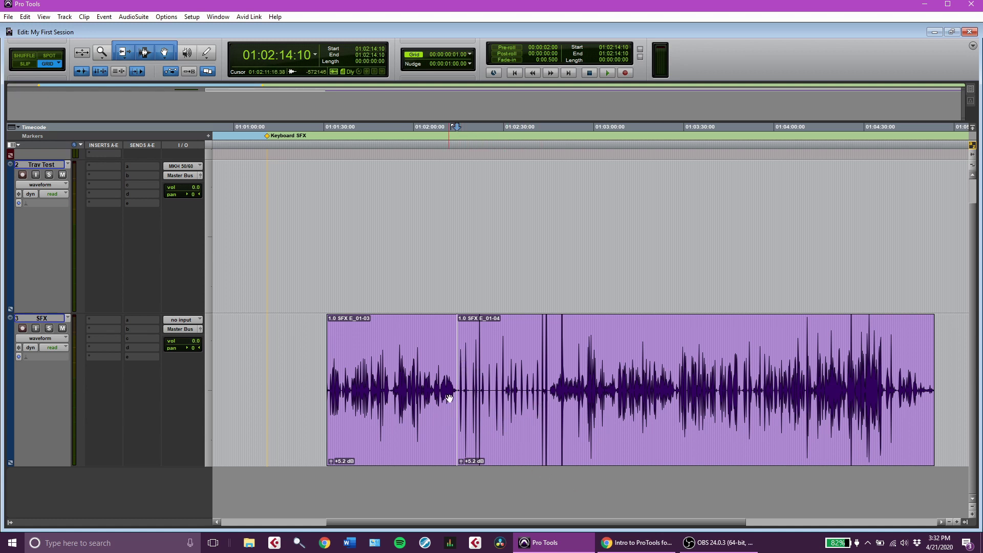
drag(494, 455, 699, 440)
click(484, 369)
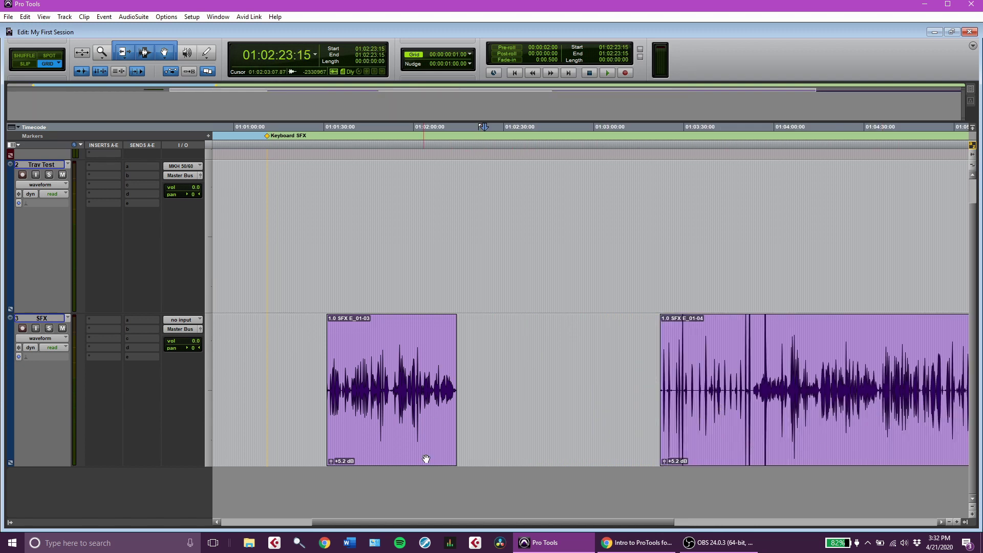
Play the first SFX clip from 01:02:01:23 and trim its end to 01:02:03:20
click(395, 403)
click(419, 344)
key(space)
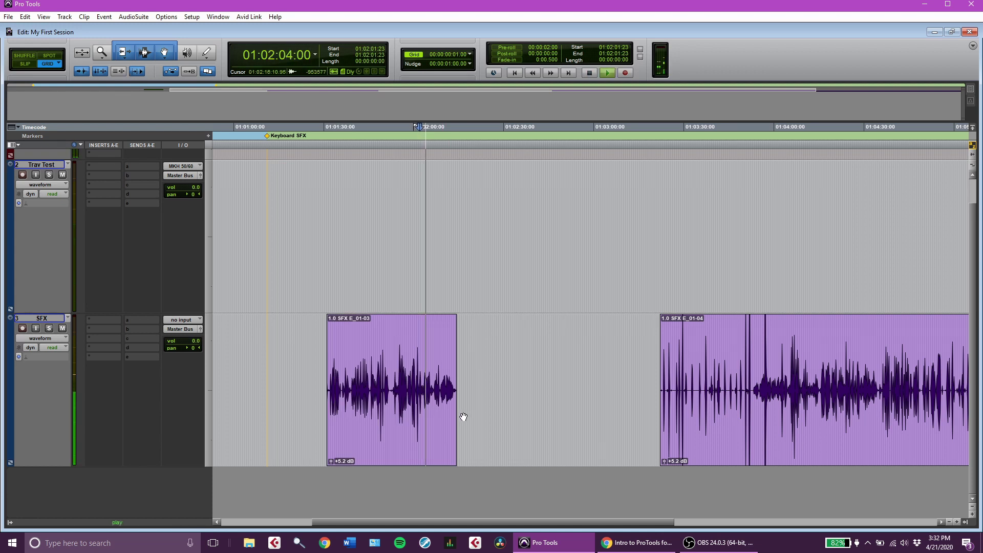
key(space)
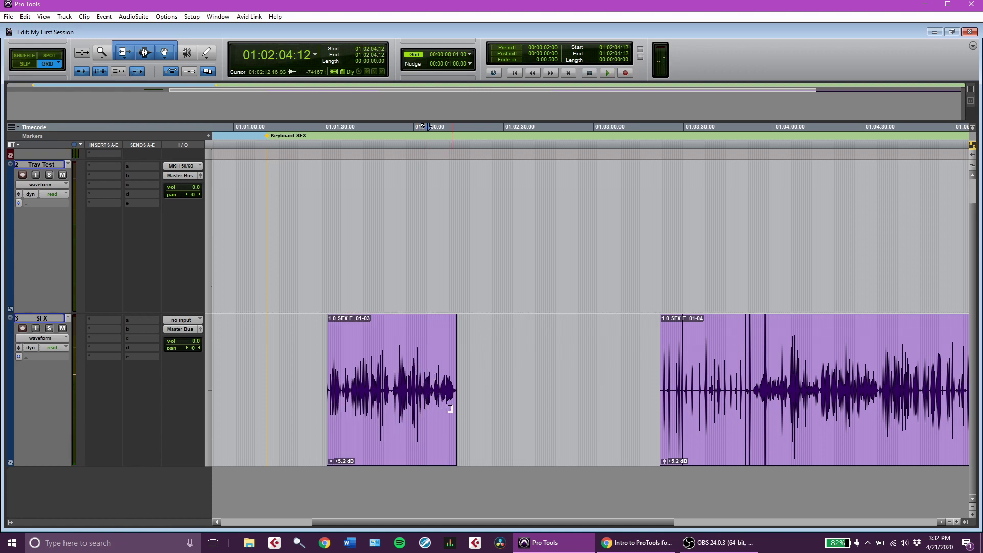
drag(455, 425, 423, 428)
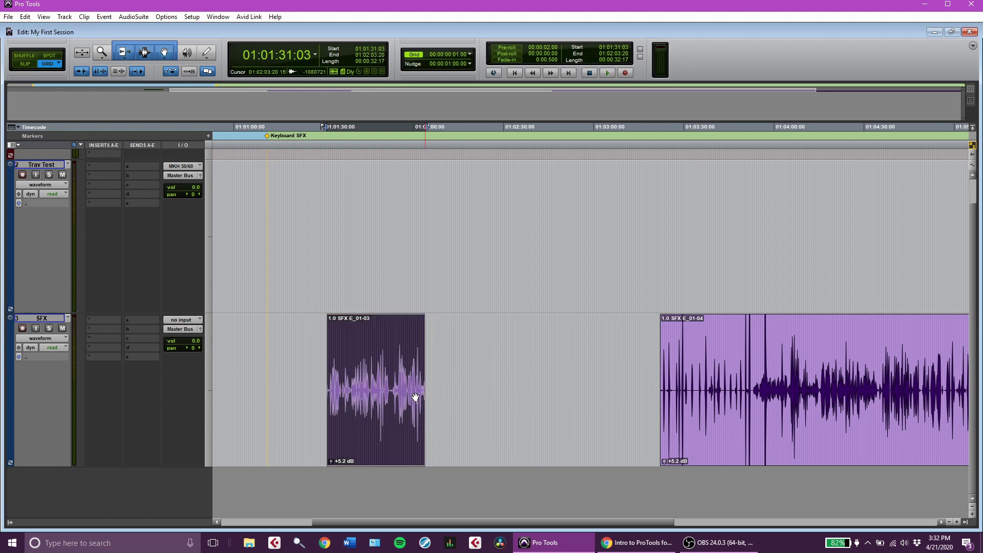
Add a 00:00:01:04 fade-in and a short fade-out to the first SFX clip, and play it through
click(331, 318)
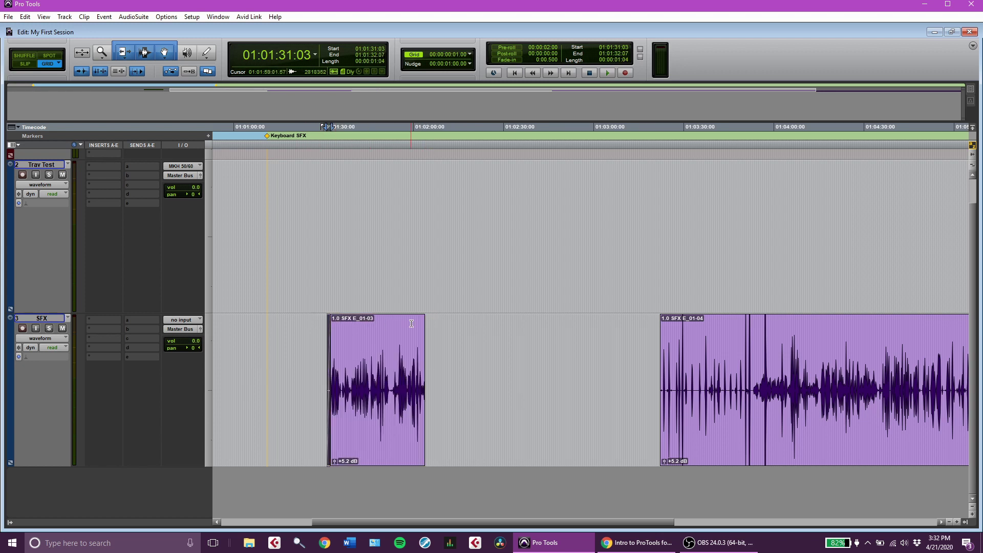
click(382, 464)
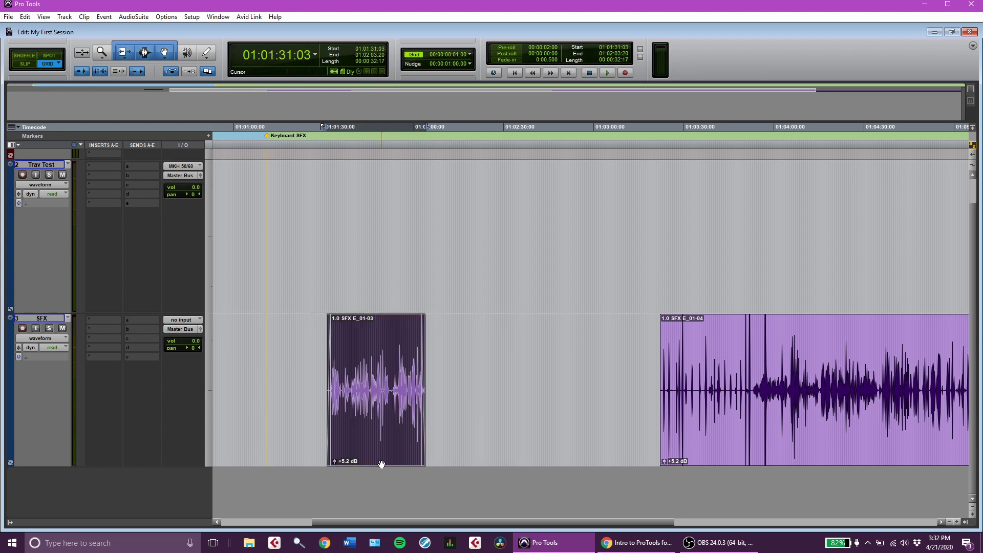
key(space)
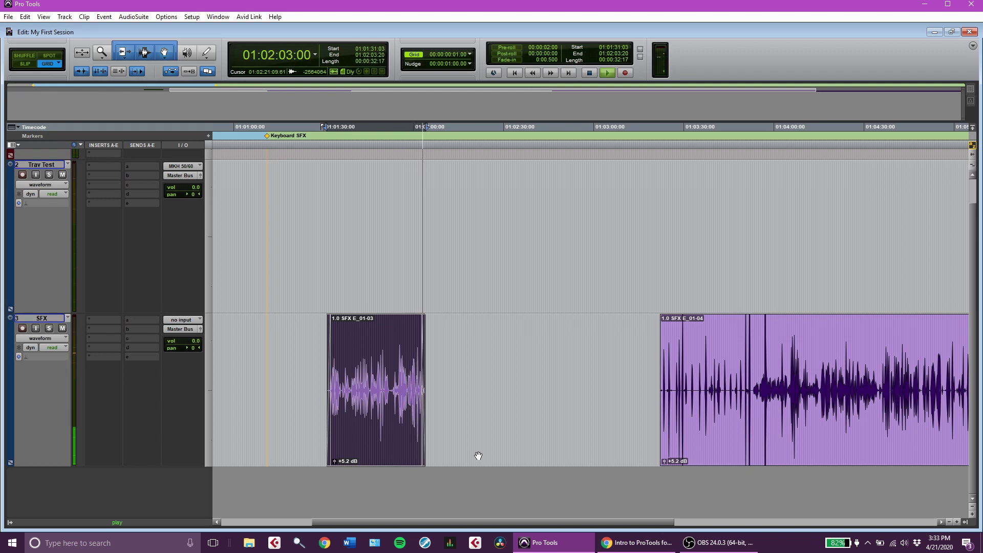
key(Tab)
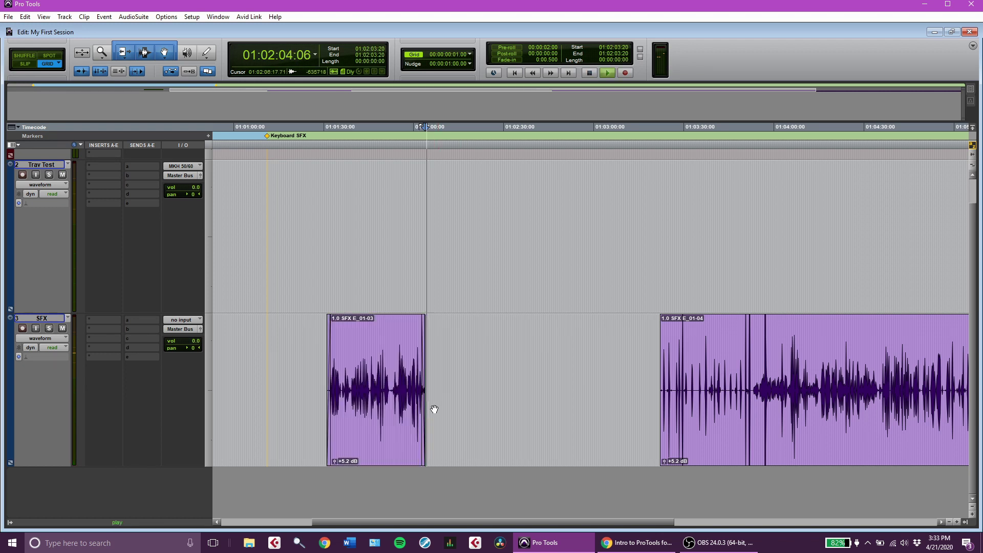
key(space)
Trim the faded end of the first SFX clip to 01:02:02:13 and play it from 01:01:56:23
key(ctrl+bracketright)
key(ctrl+bracketright)
key(ctrl+bracketright)
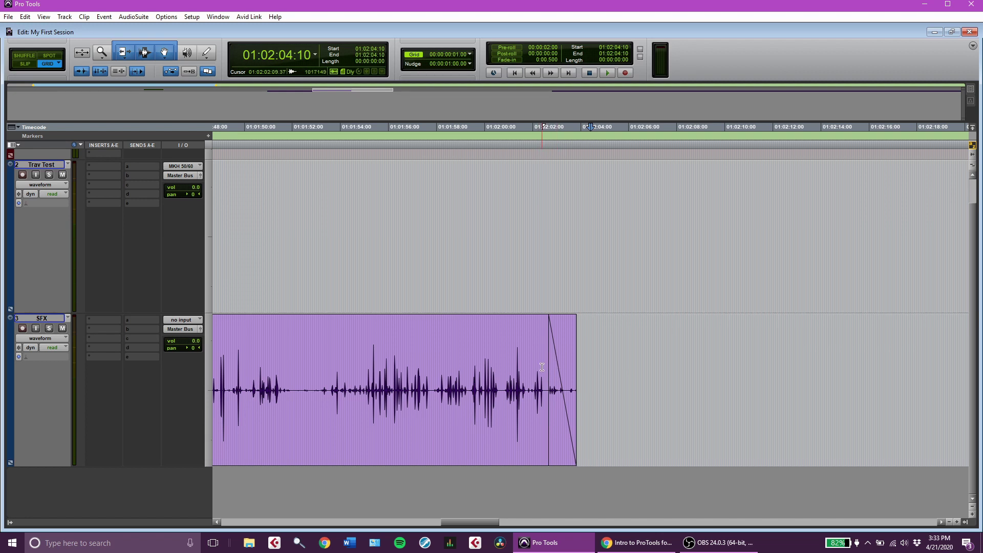
drag(551, 435, 523, 441)
click(412, 342)
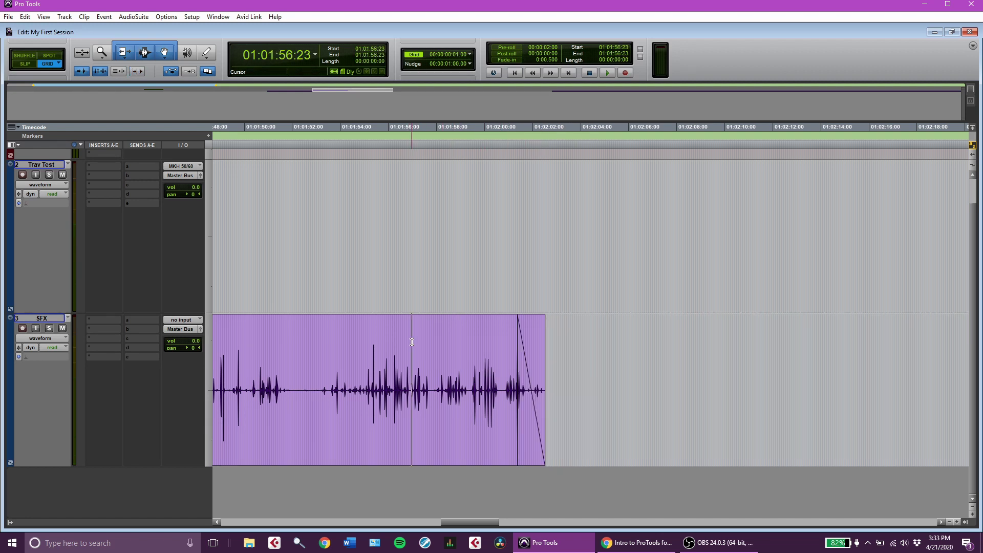
key(space)
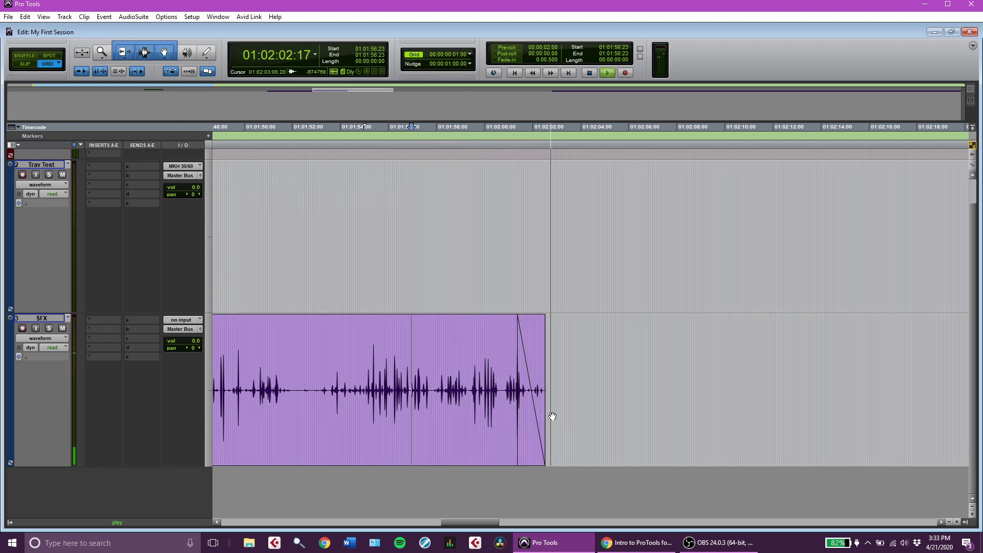
key(space)
Shorten the SFX clip's fade-out to 6 frames, starting at 01:02:02:07, and play from 01:01:59:23
drag(520, 352, 536, 357)
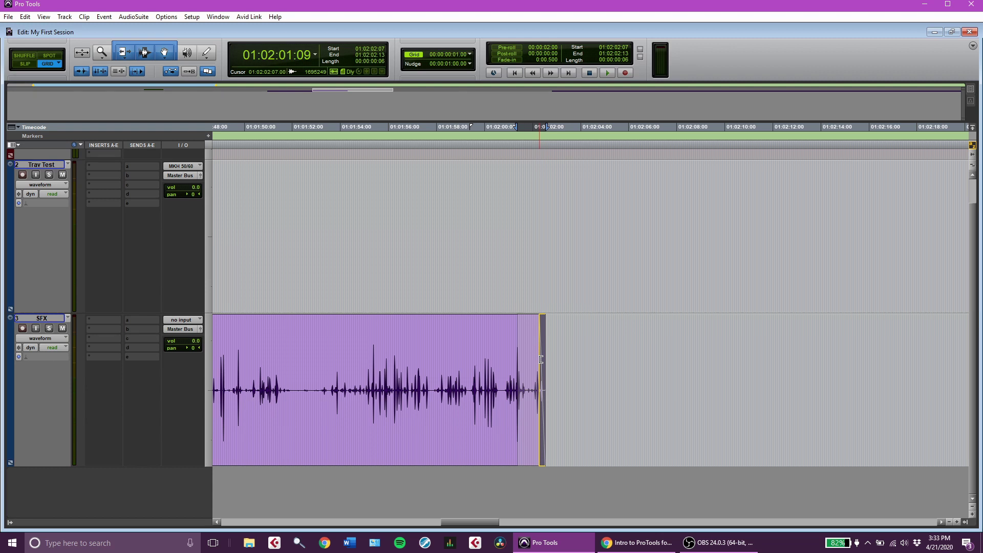
drag(541, 360, 541, 360)
click(483, 358)
key(space)
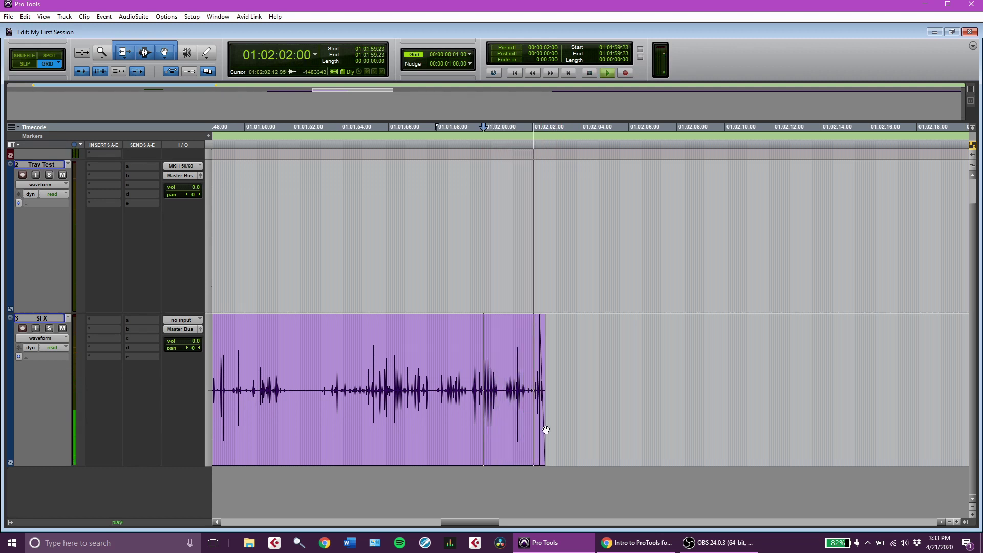
Extend the faded end of the SFX clip to 01:02:02:18 and play from 01:02:00:19
click(546, 435)
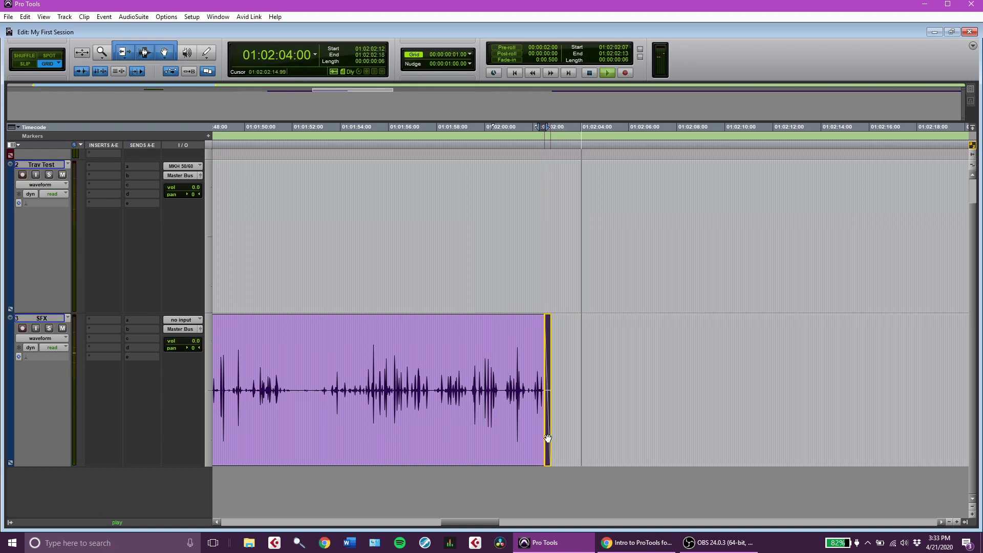
key(ctrl+z)
click(504, 338)
key(space)
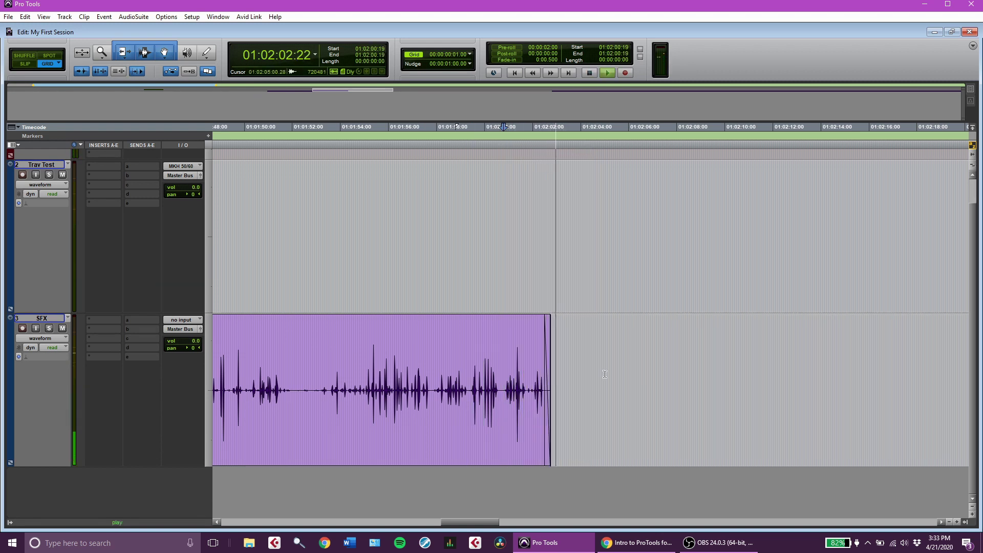
Rename the trimmed first SFX clip as "Keyboard Typing" and place the cursor in the gap at 01:02:18:12
key(ctrl+bracketleft)
key(ctrl+bracketleft)
key(ctrl+bracketleft)
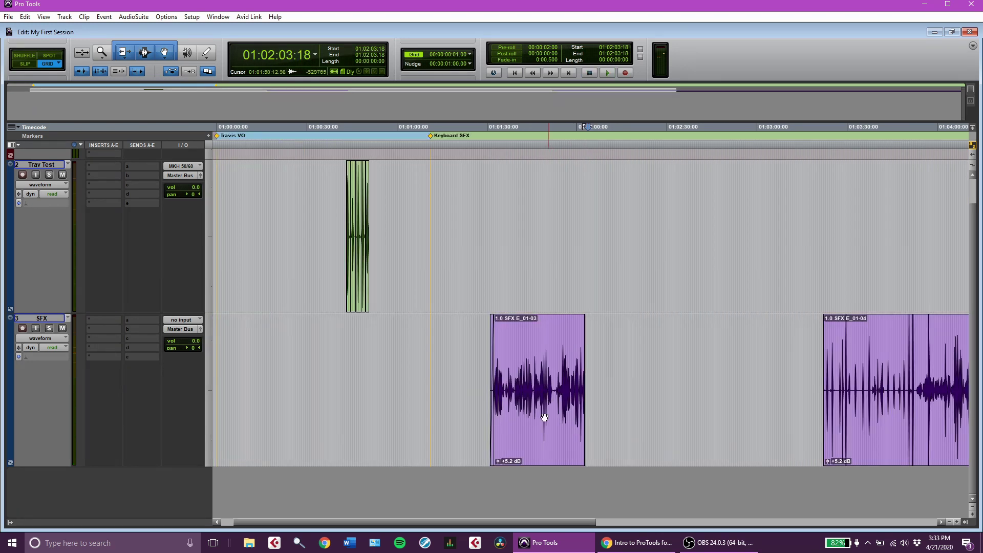
click(552, 446)
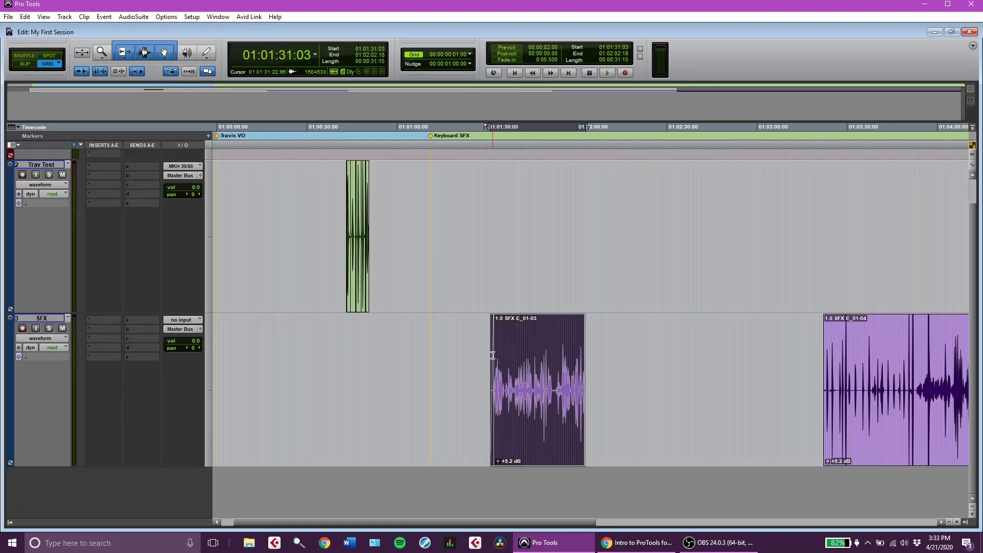
click(677, 403)
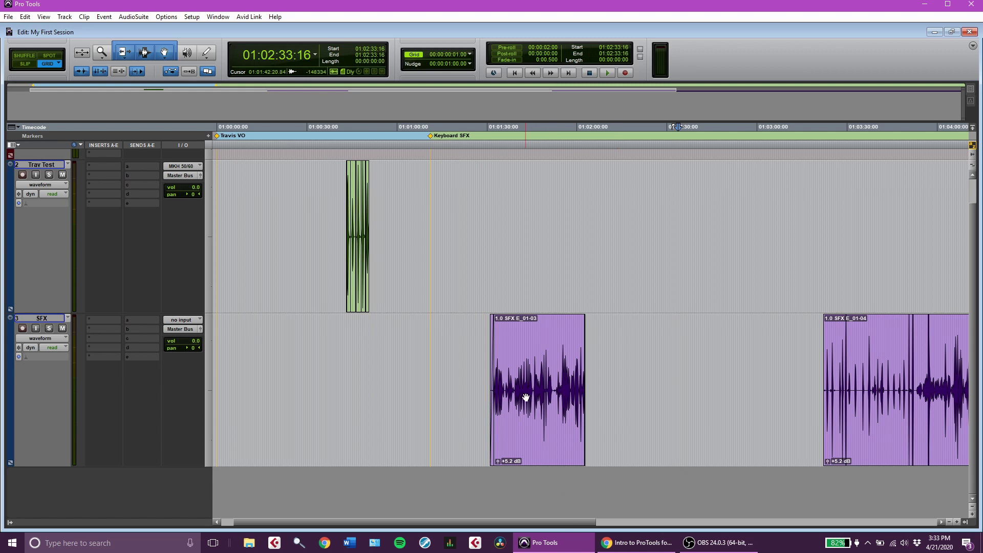
double_click(541, 428)
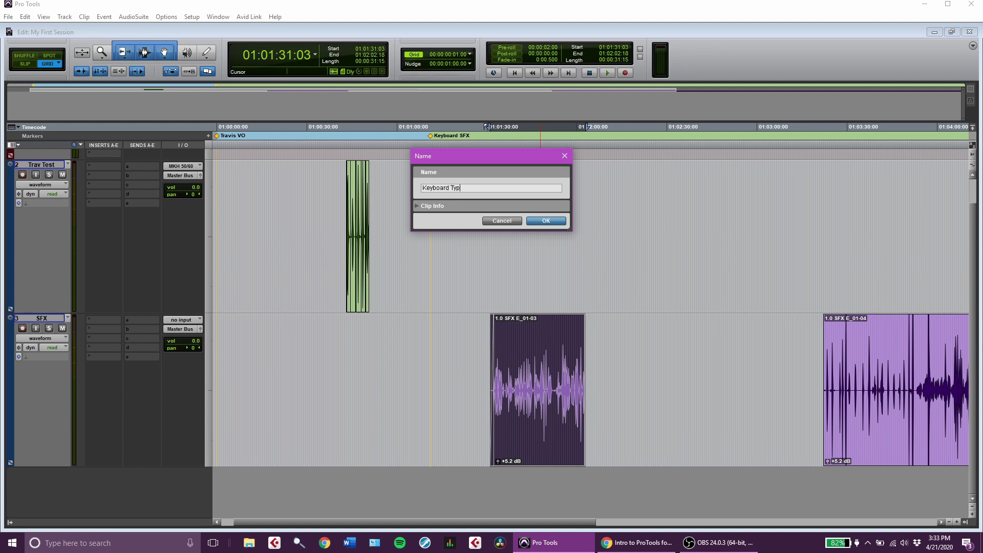
key(Return)
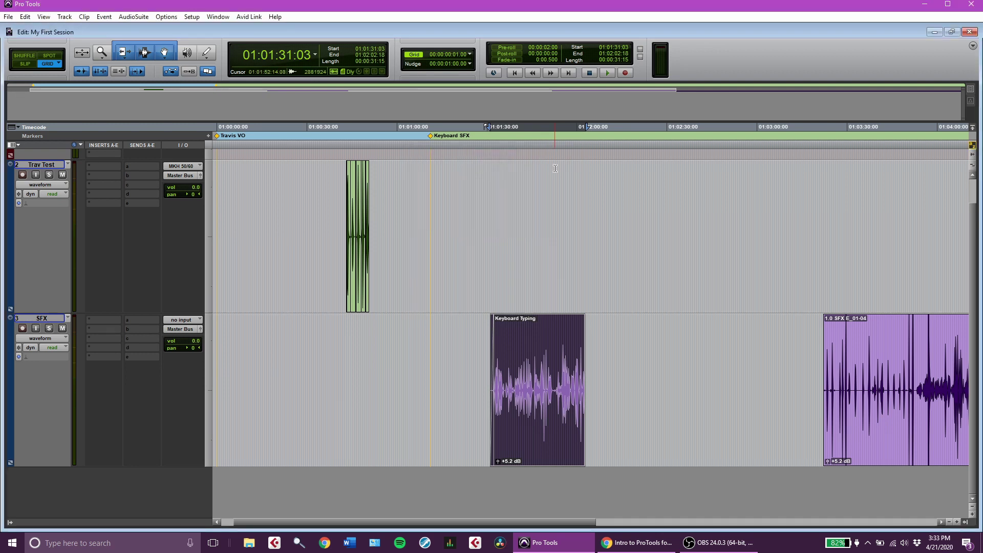
click(632, 354)
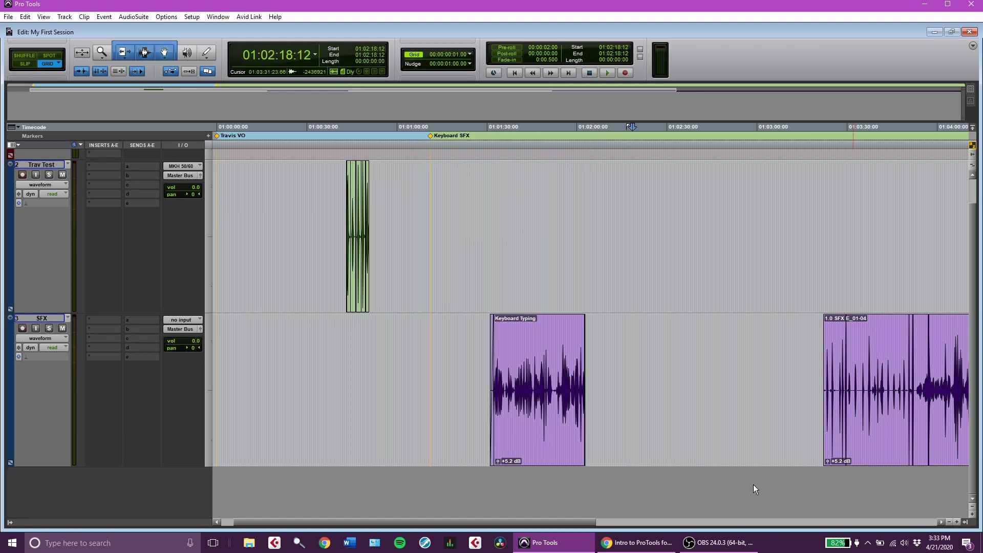
Show the Clips list, select Keyboard Typing there, and place the cursor before the clip at 01:01:27:13
click(965, 522)
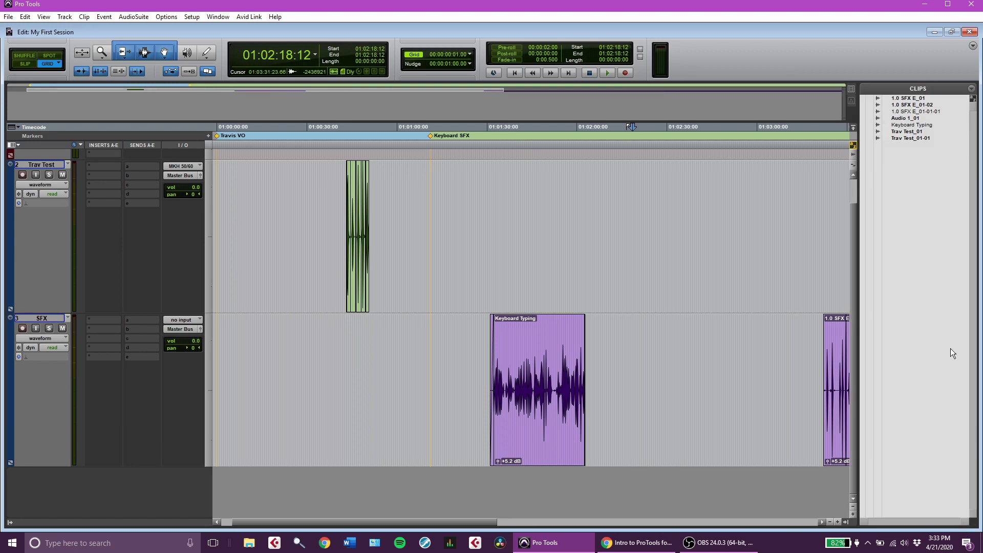
click(906, 126)
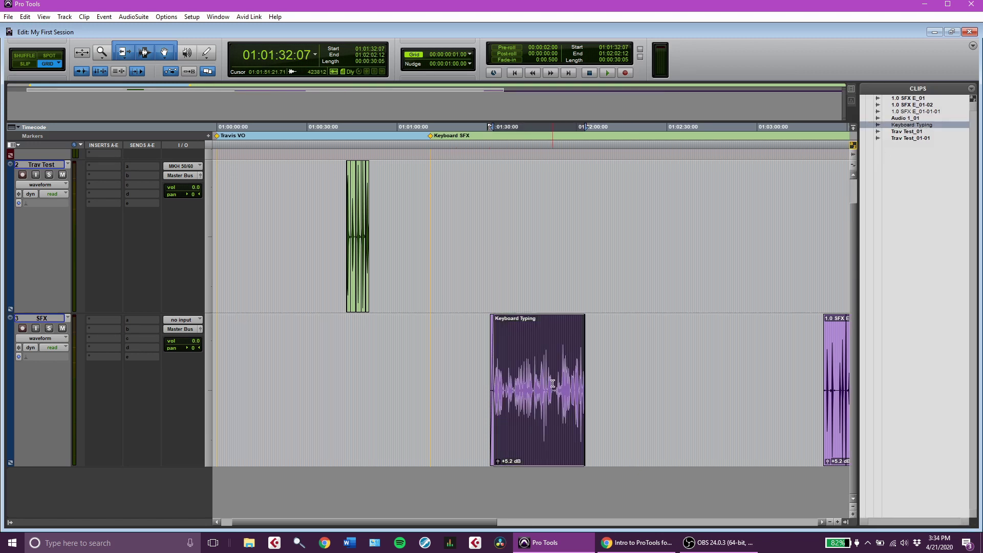
click(479, 357)
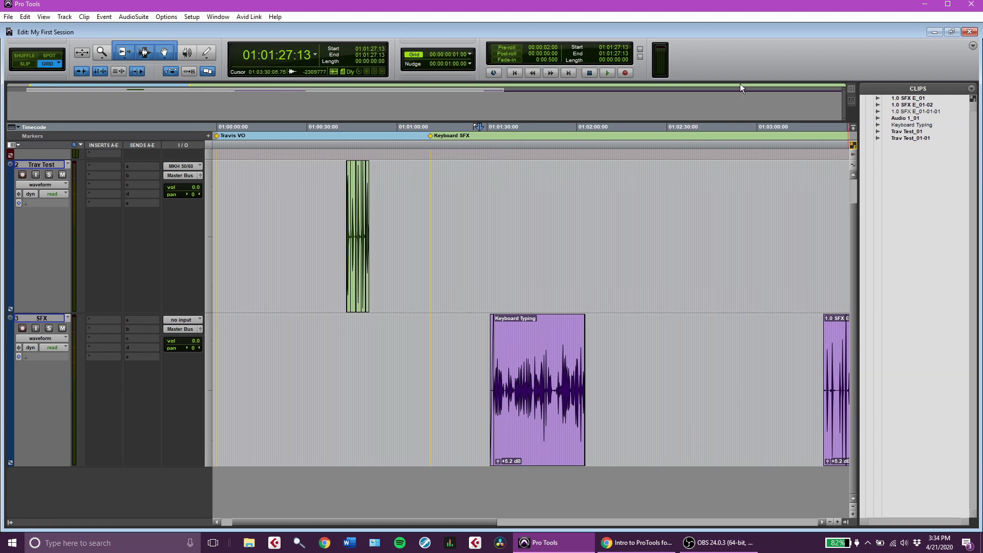
Extend the start of the first Trav Test clip back to 00:59:58:06
scroll(534, 431, left, 2)
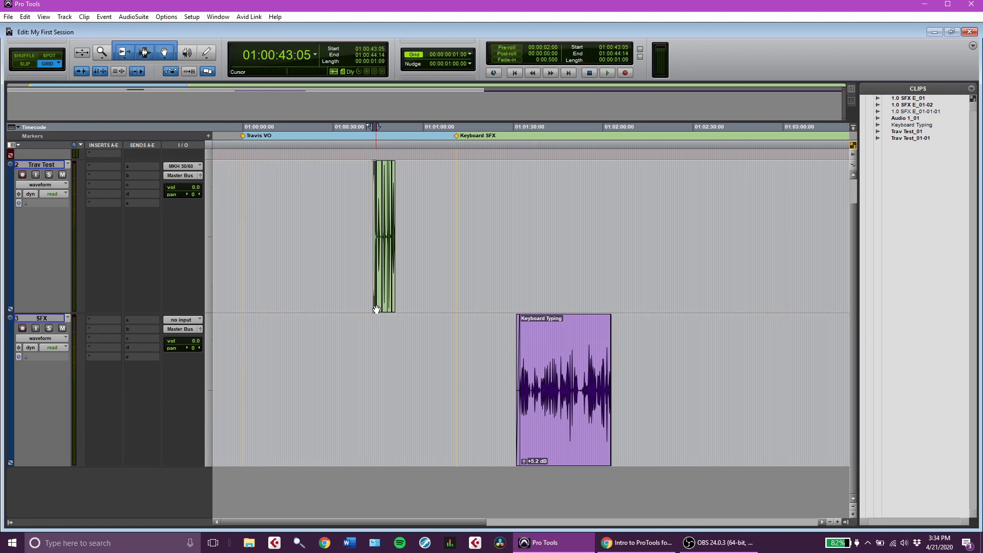
key(ctrl+])
key(ctrl+])
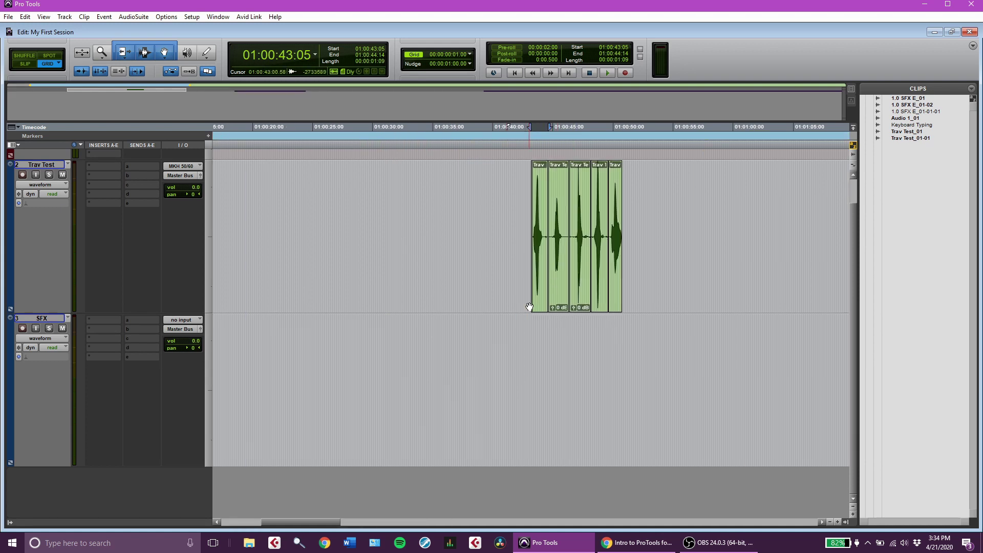
drag(533, 310, 174, 302)
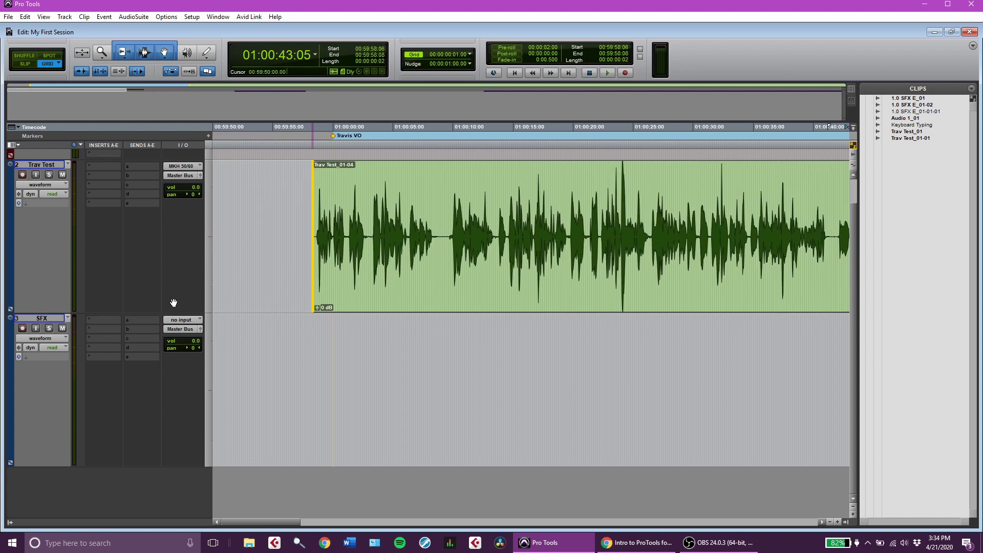
Delete the Trav Test audio from 01:00:41:07 to 01:00:51:11, including the short pieces at the end
scroll(617, 230, right, 4)
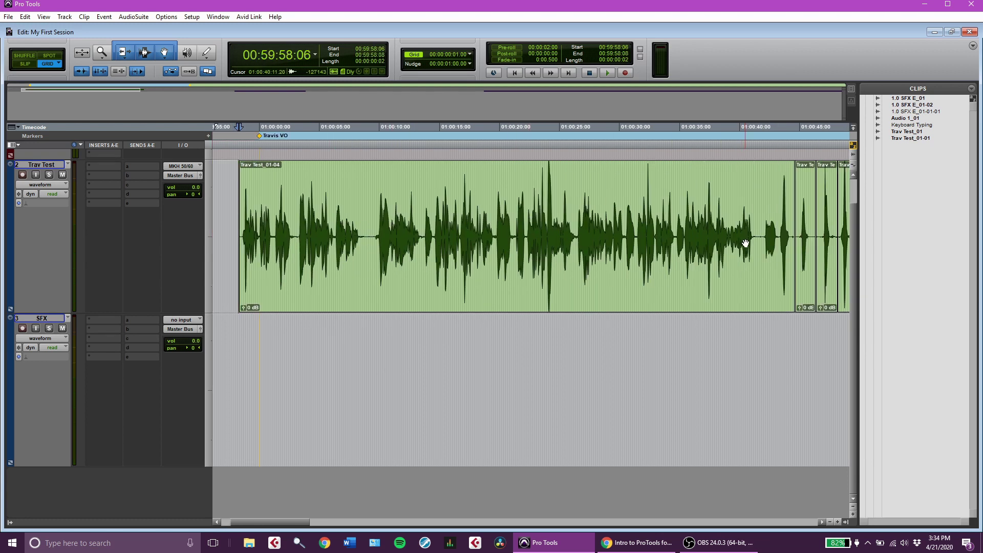
drag(708, 206, 828, 240)
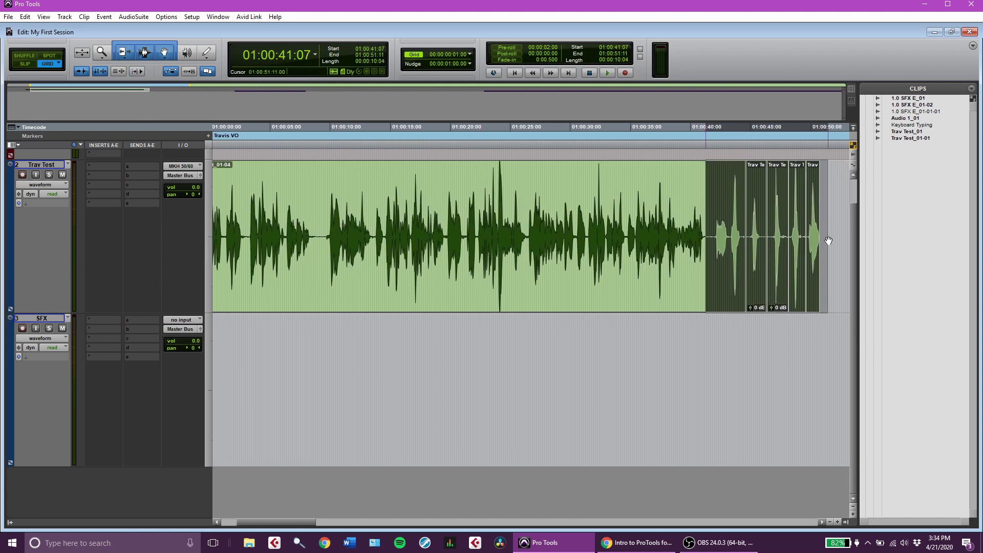
key(Delete)
scroll(803, 296, left, 8)
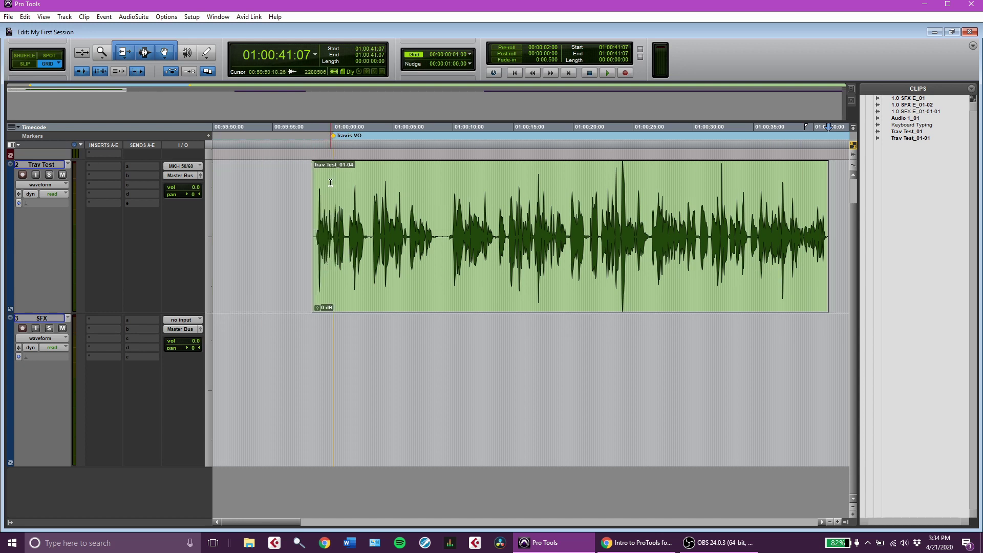
Select the Trav Test clip, play it from 00:59:58:06, and place the cursor in the pause at 01:00:09:06
click(363, 304)
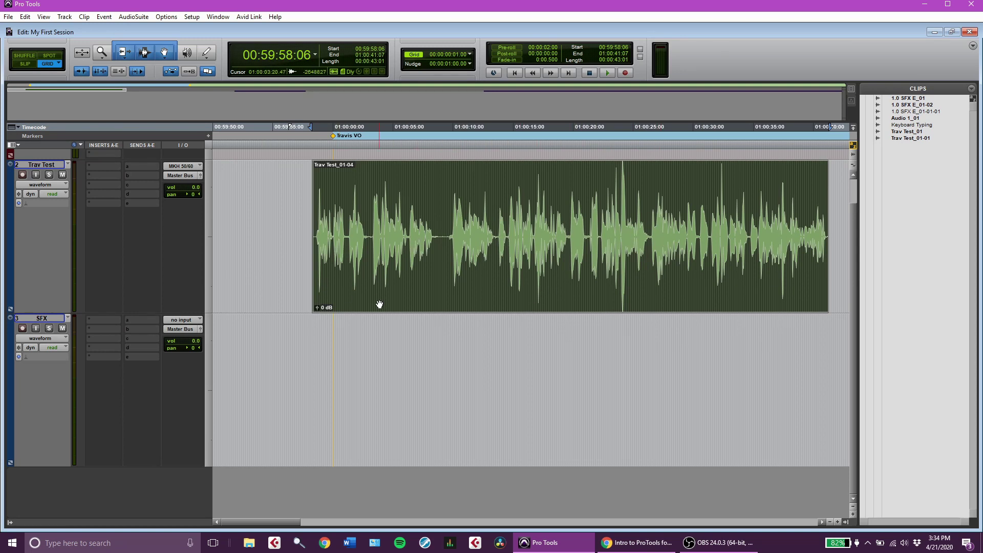
click(325, 260)
click(327, 264)
key(space)
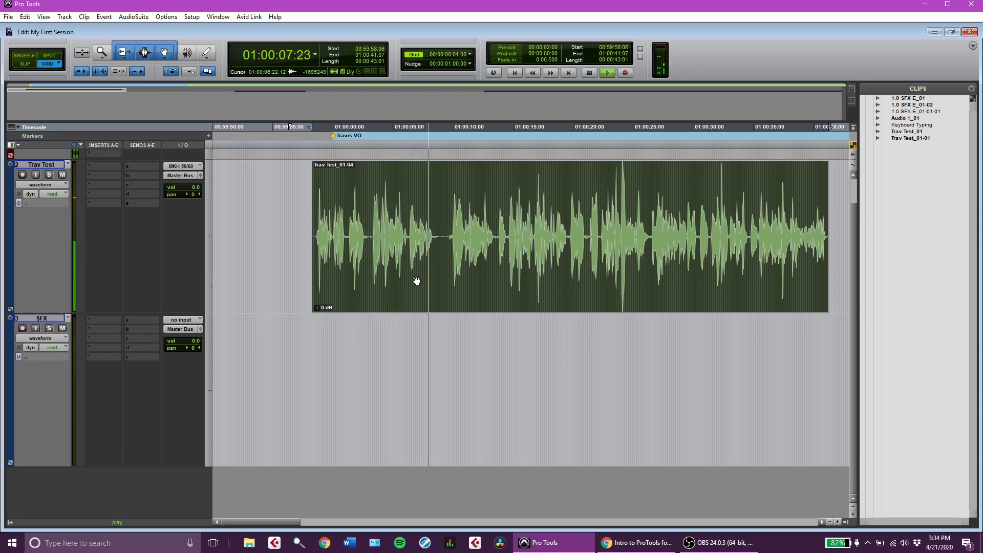
click(445, 195)
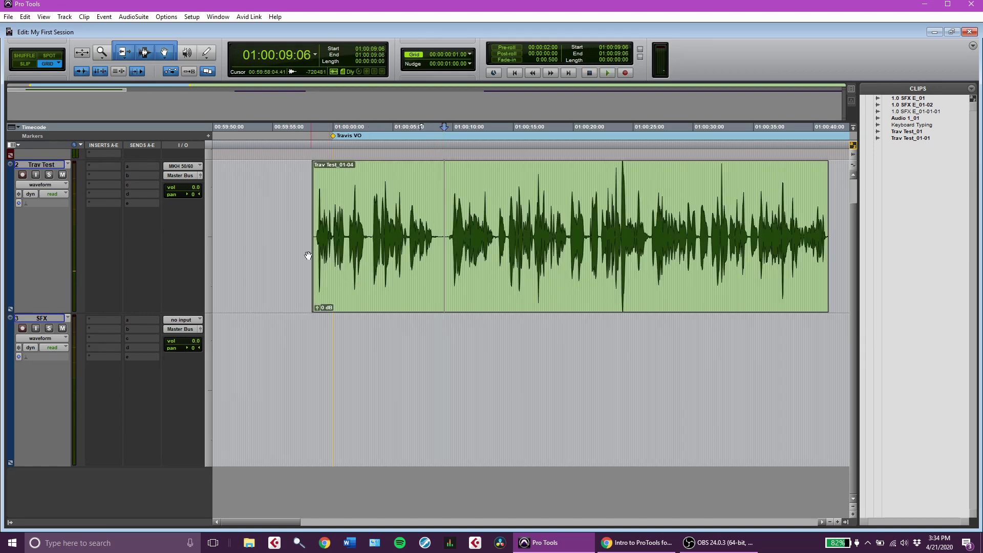
Play the opening of the Trav Test clip from 00:59:57:23, just before its start, and stop at 01:00:04:21
scroll(332, 284, up, 5)
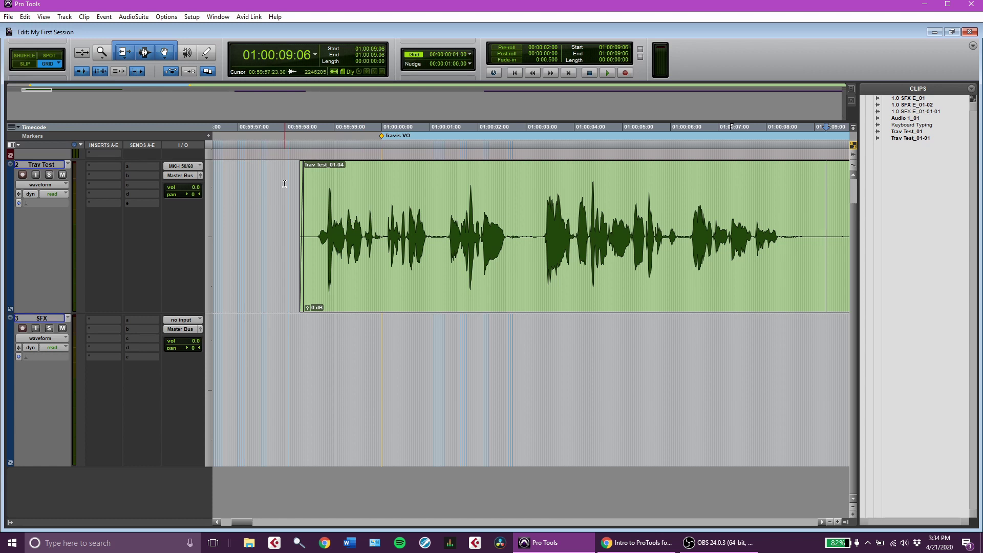
click(284, 184)
key(space)
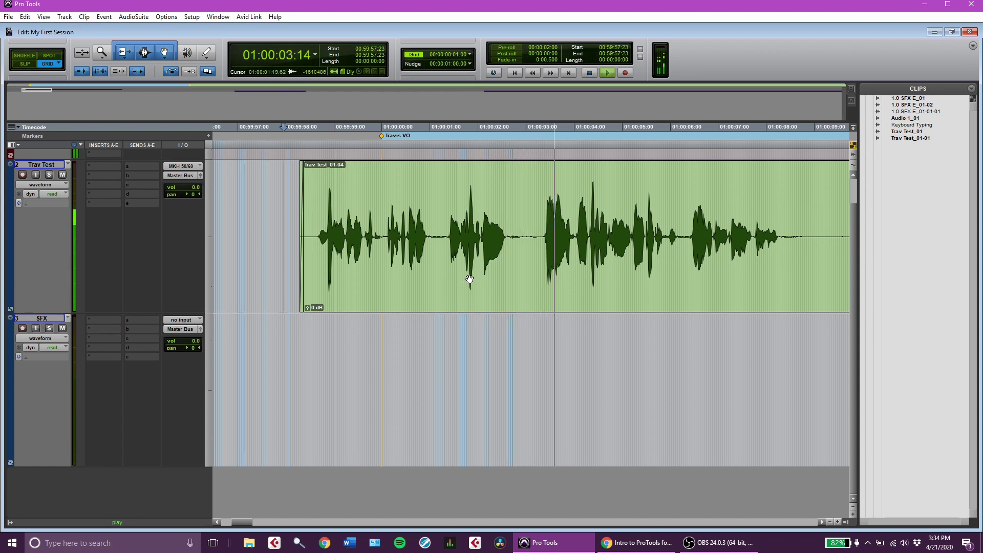
key(space)
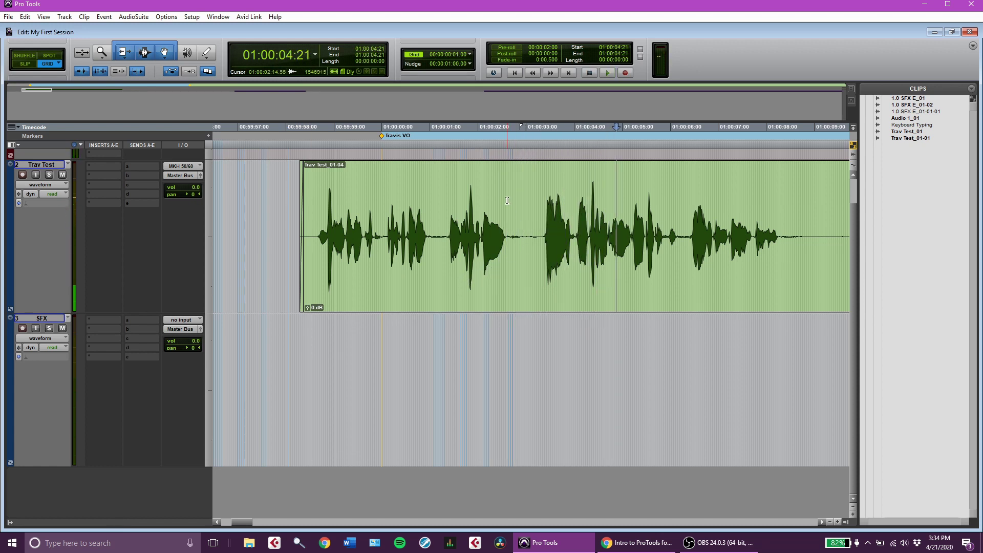
Play the end of the first phrase from 01:00:02:09, and delete the pause from 01:00:02:14 to 01:00:03:04
click(495, 201)
key(space)
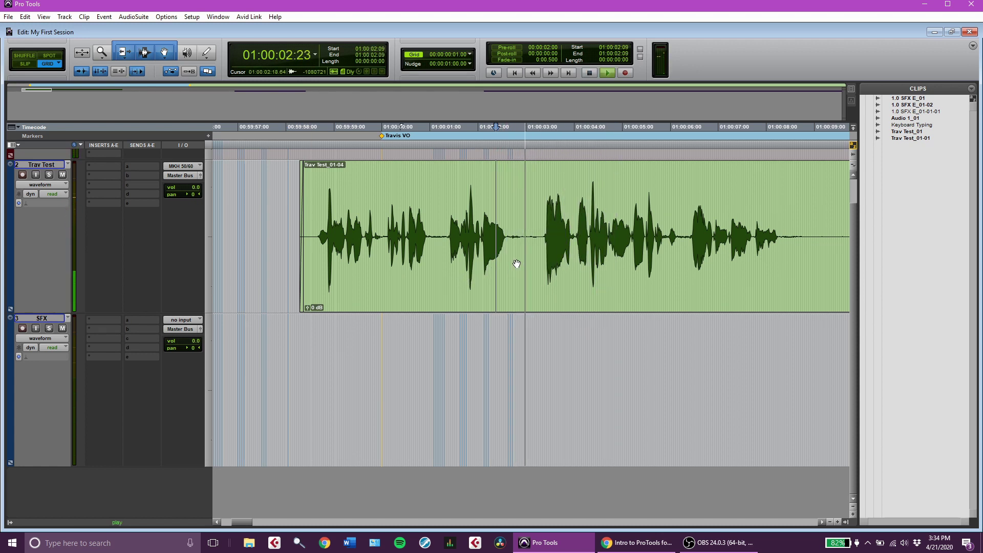
key(space)
drag(505, 210, 533, 234)
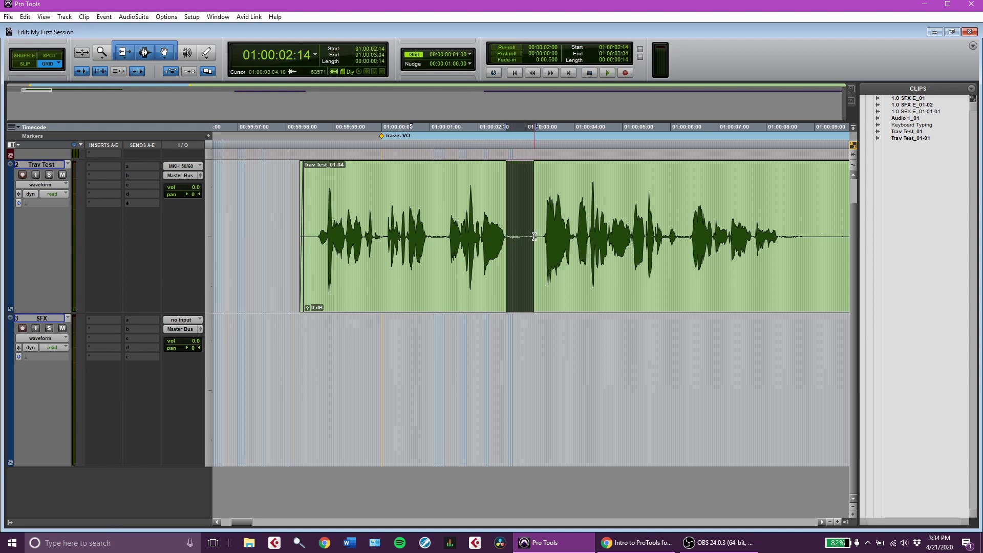
key(Delete)
Play across the new gap in the Trav Test audio and trim the start of the second clip to 01:00:03:07
click(446, 184)
key(space)
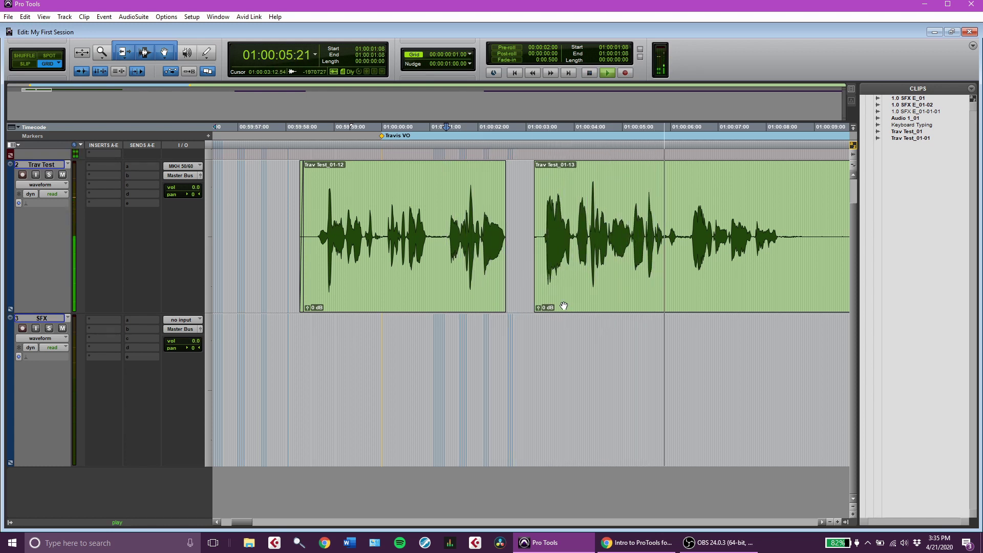
click(538, 241)
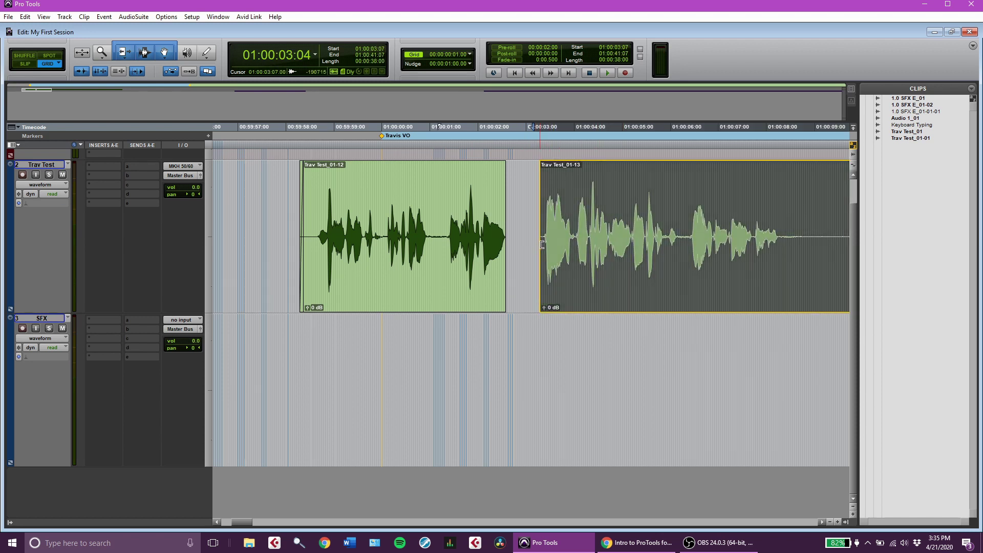
drag(561, 272, 567, 273)
Play the Trav Test dialogue from 01:00:01:11 across the gap, following the waveform, and stop at 01:00:18:10
scroll(568, 272, right, 3)
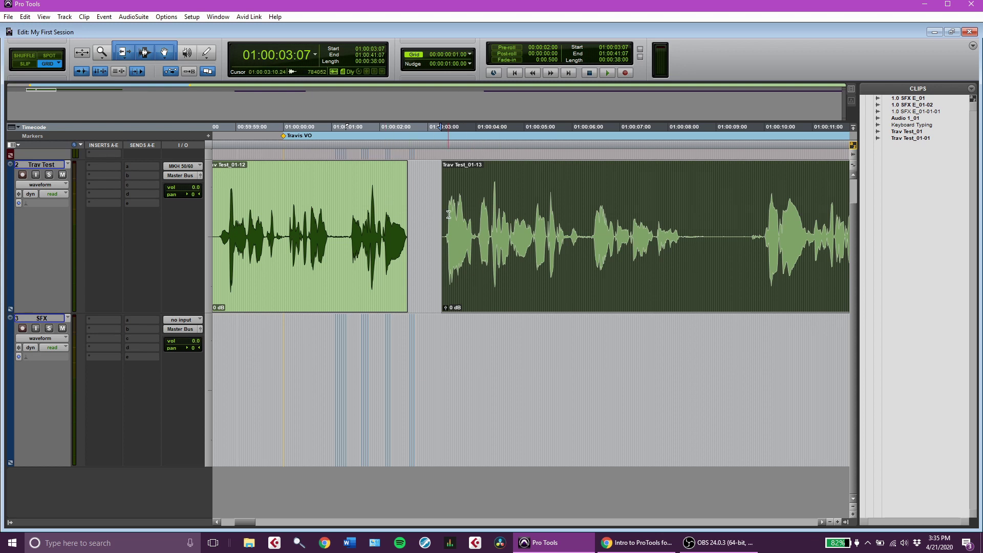
click(353, 205)
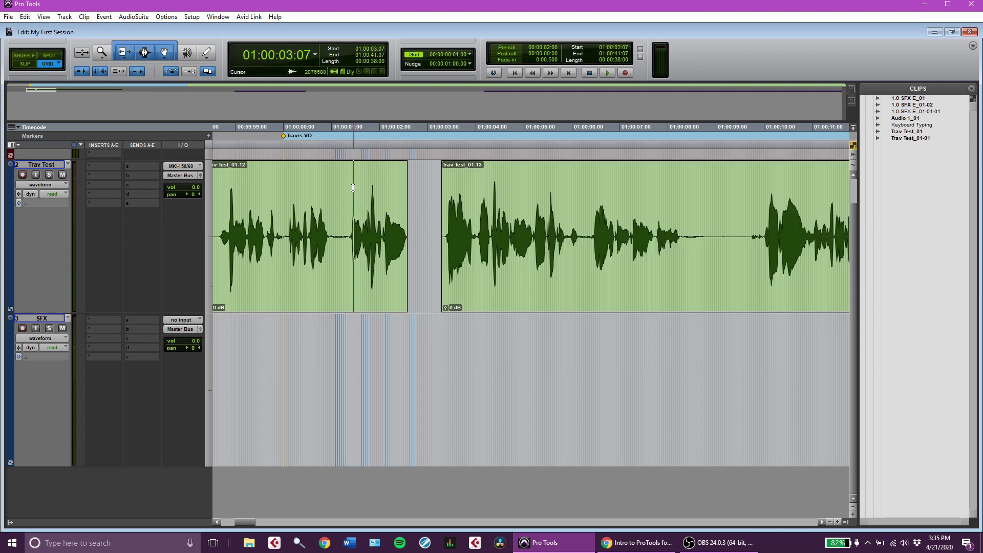
key(space)
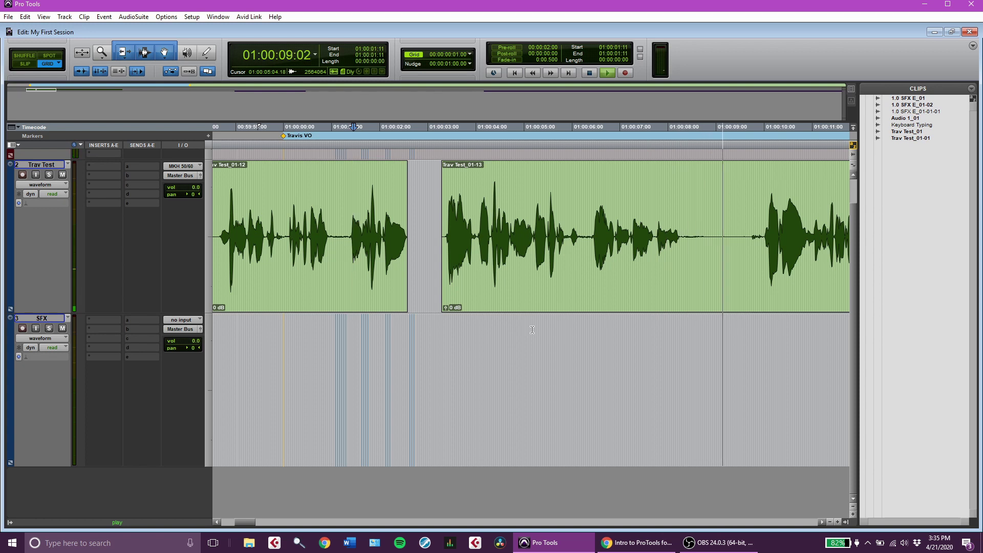
scroll(627, 298, right, 5)
scroll(634, 302, right, 4)
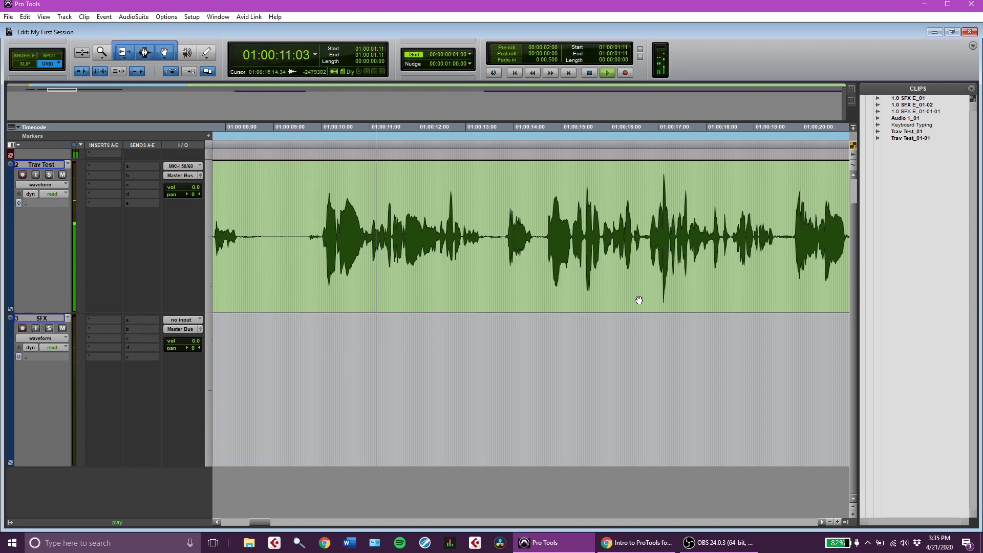
scroll(626, 277, down, 5)
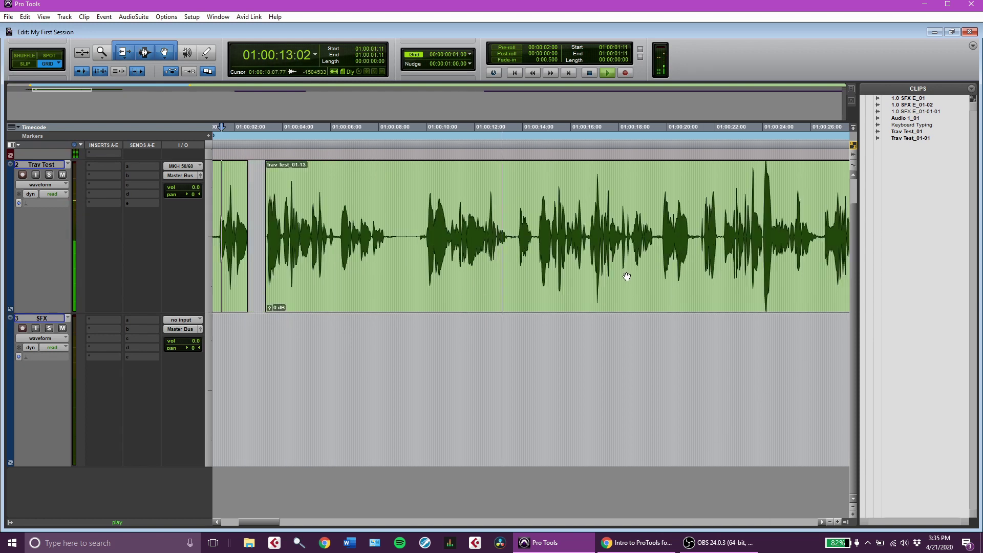
scroll(370, 292, right, 2)
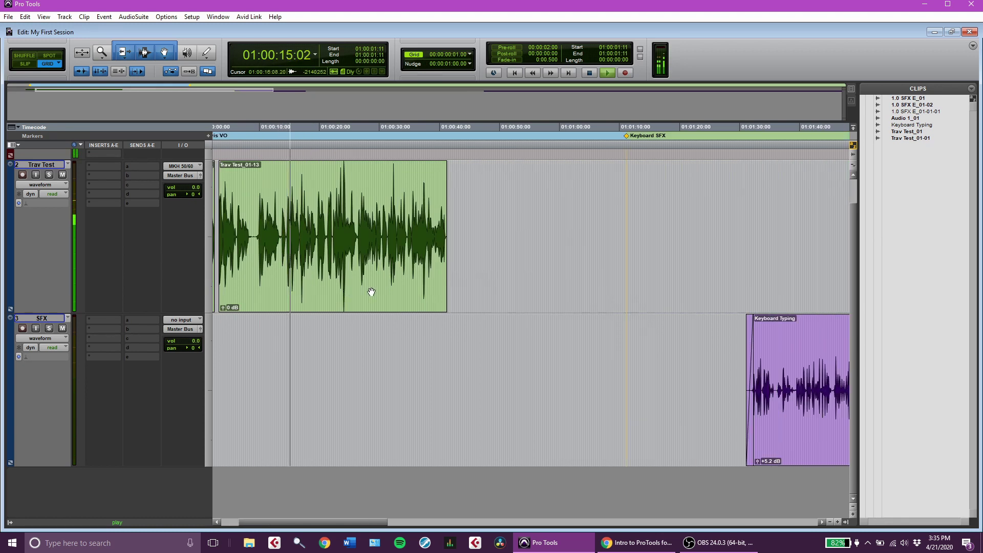
scroll(369, 292, left, 2)
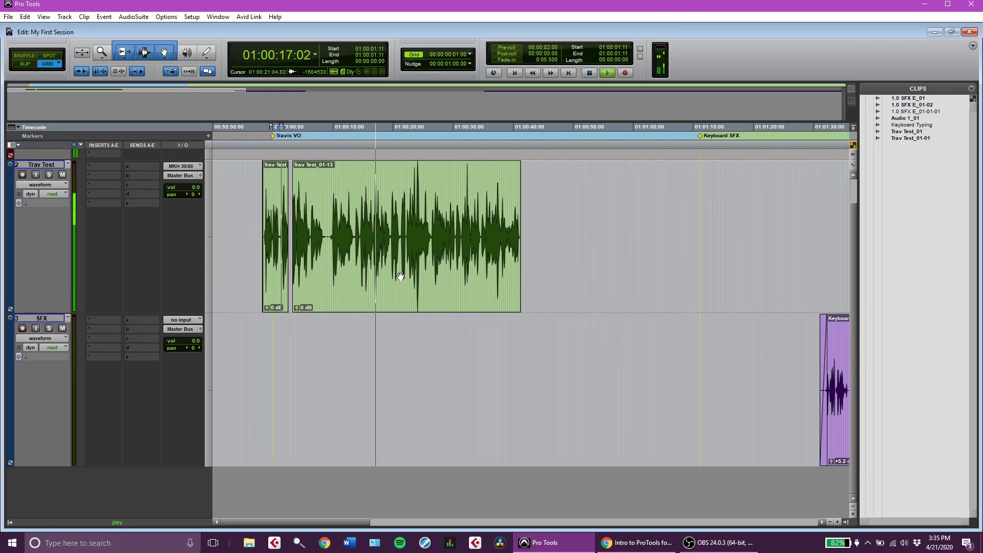
key(space)
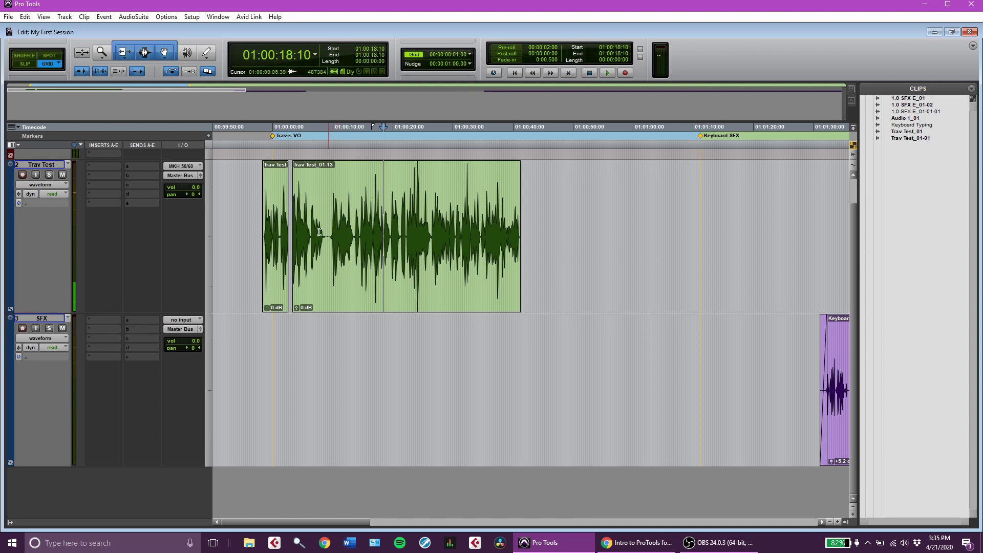
Select the first Trav Test clip and audition it from 00:59:58:17 and again from 01:00:01:22 across the gap
double_click(268, 224)
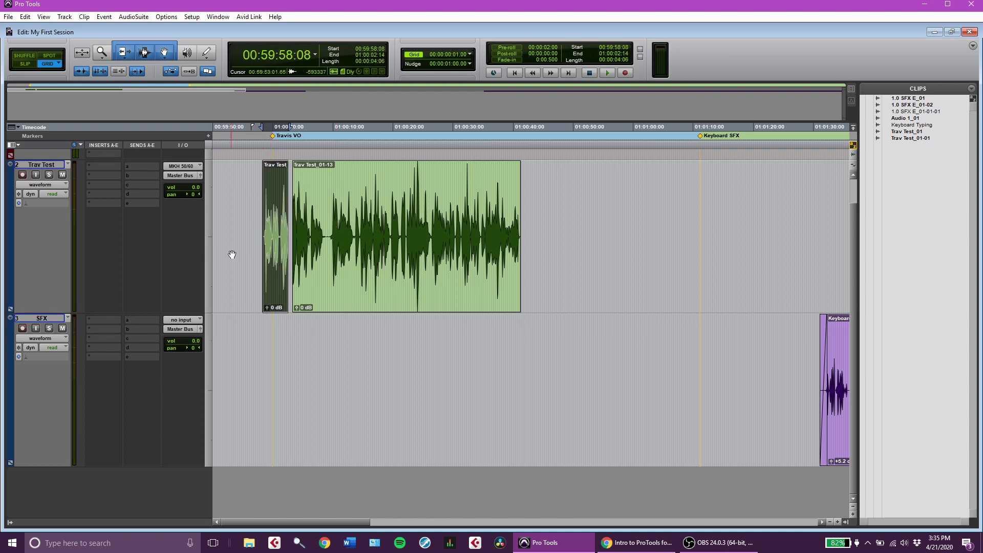
key(ctrl+bracketright)
key(ctrl+bracketright)
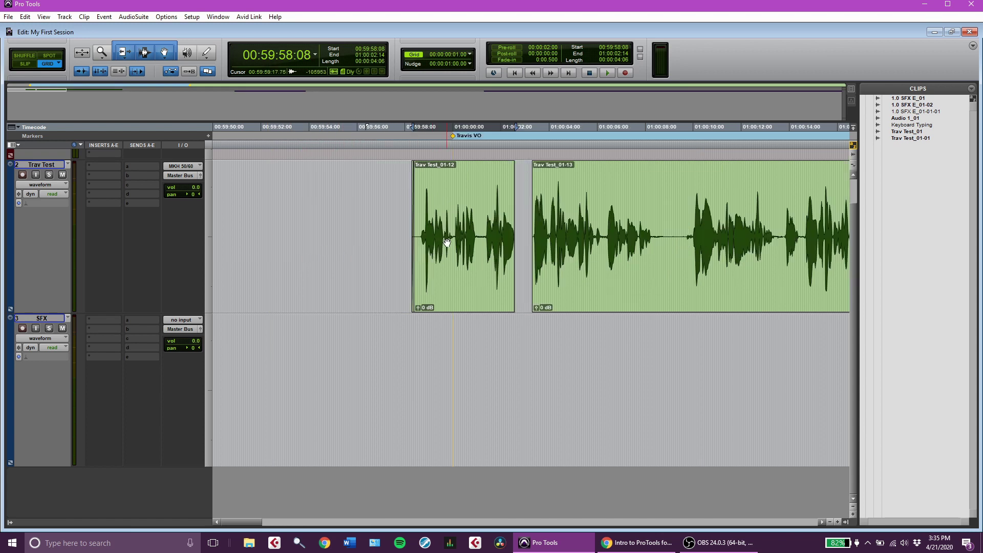
key(ctrl+bracketright)
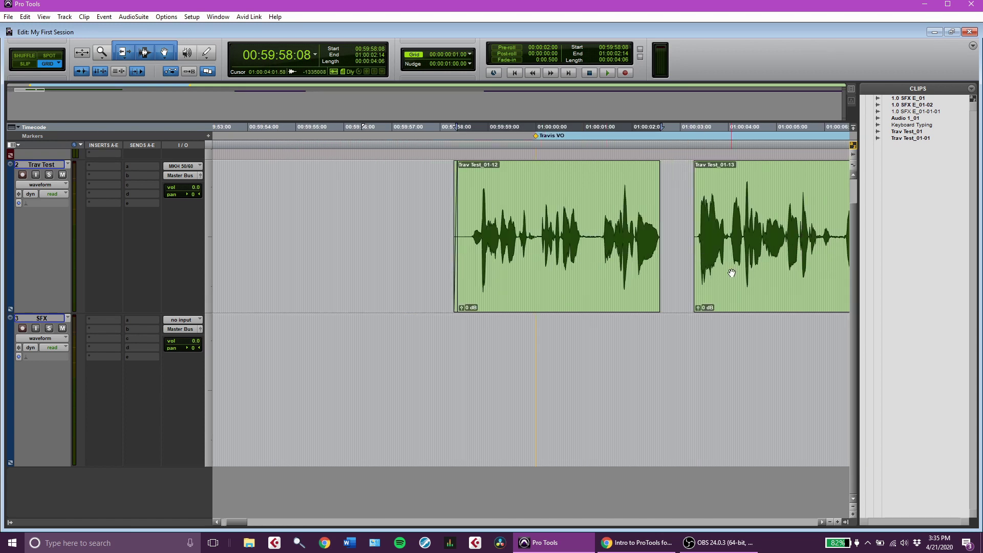
scroll(659, 255, right, 3)
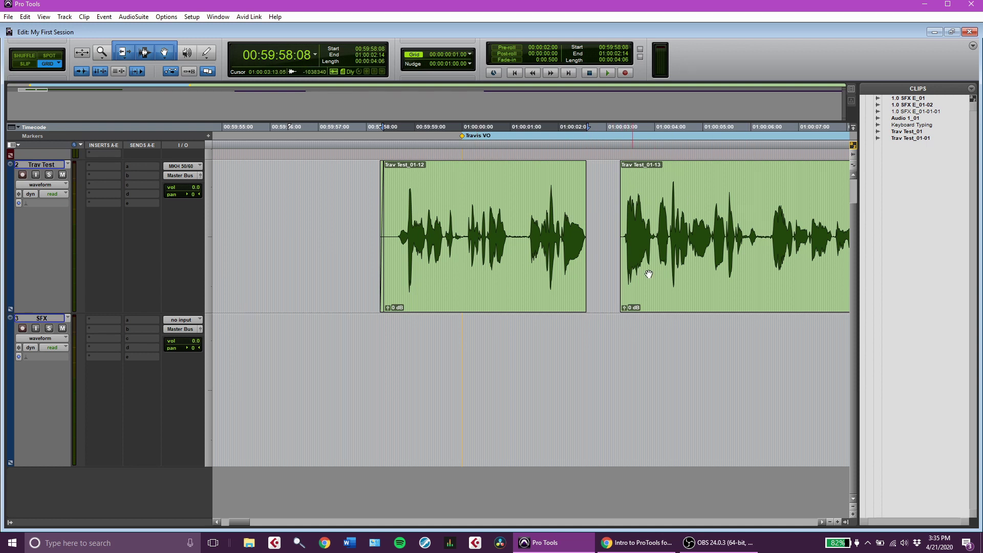
key(space)
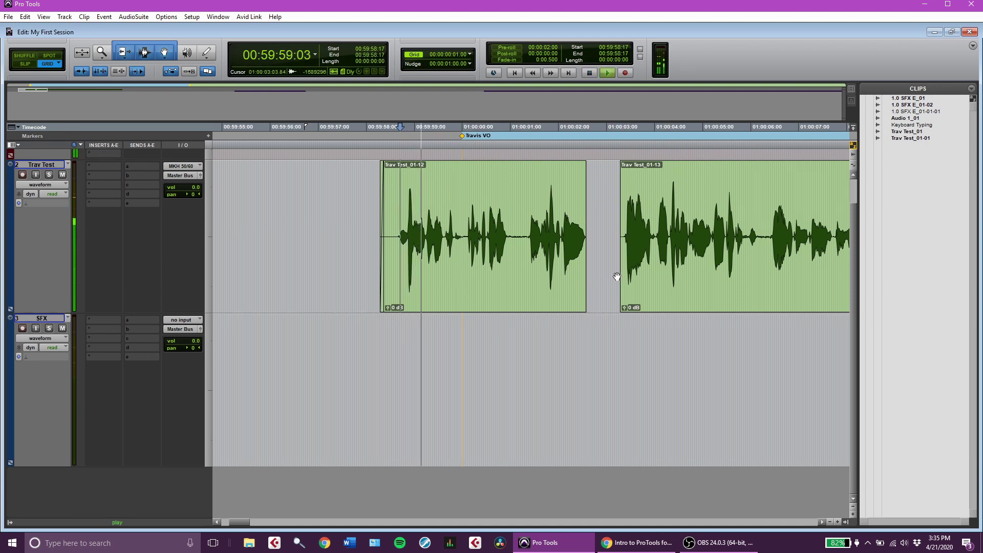
click(554, 230)
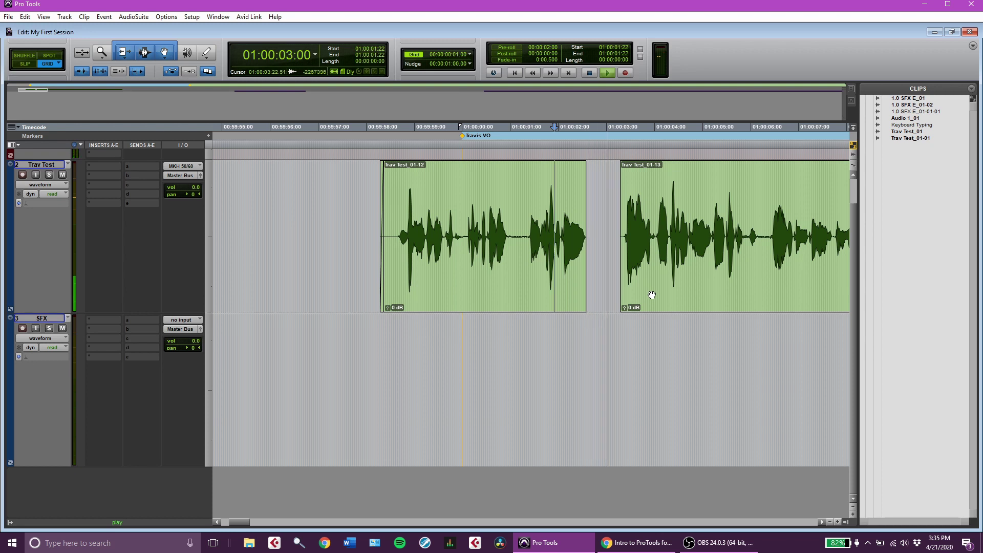
Try moving the second Trav Test clip directly against the end of the first, and play the join from 01:00:01:19
drag(652, 295, 612, 285)
key(space)
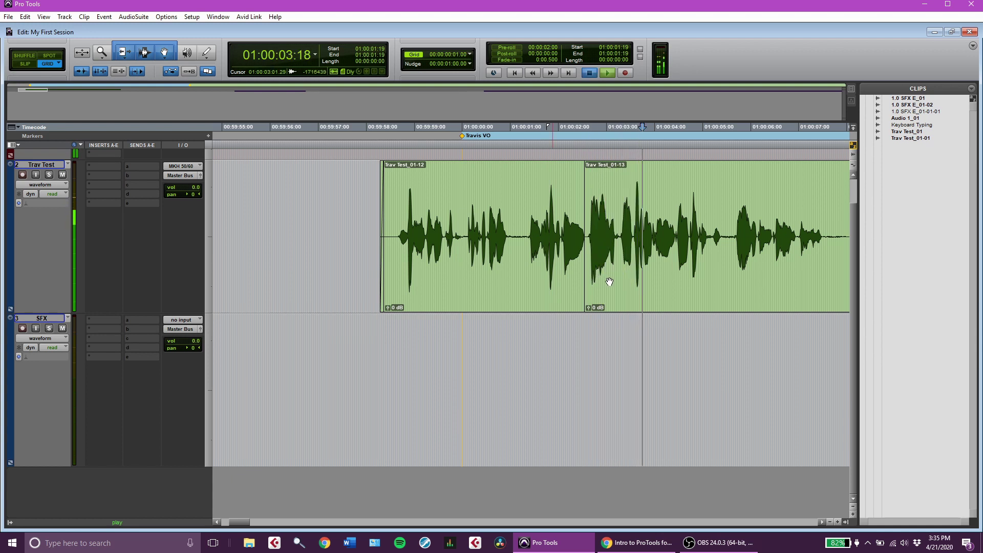
key(space)
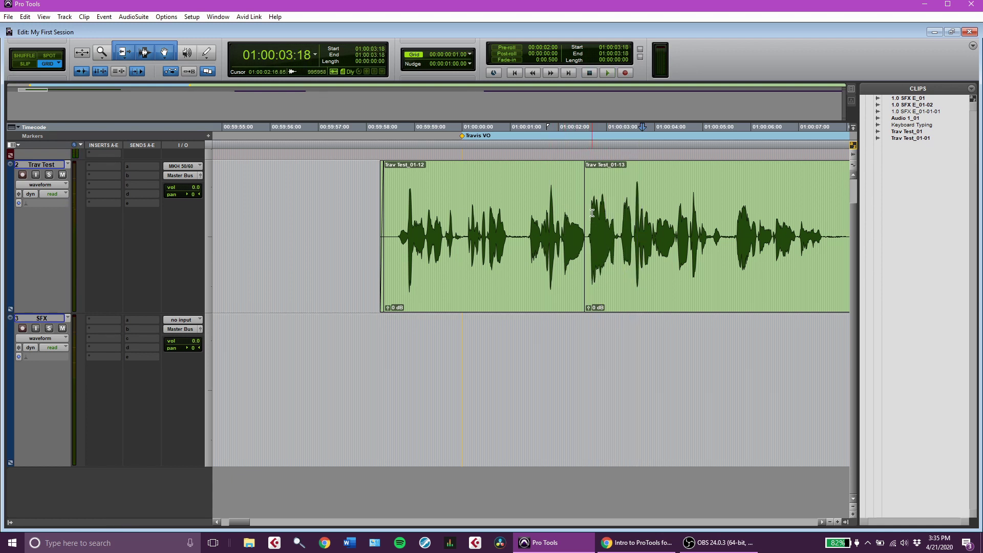
Move the second Trav Test clip to start at 01:00:02:18, leaving a short gap, and play the transition from 01:00:01:16
scroll(718, 310, right, 3)
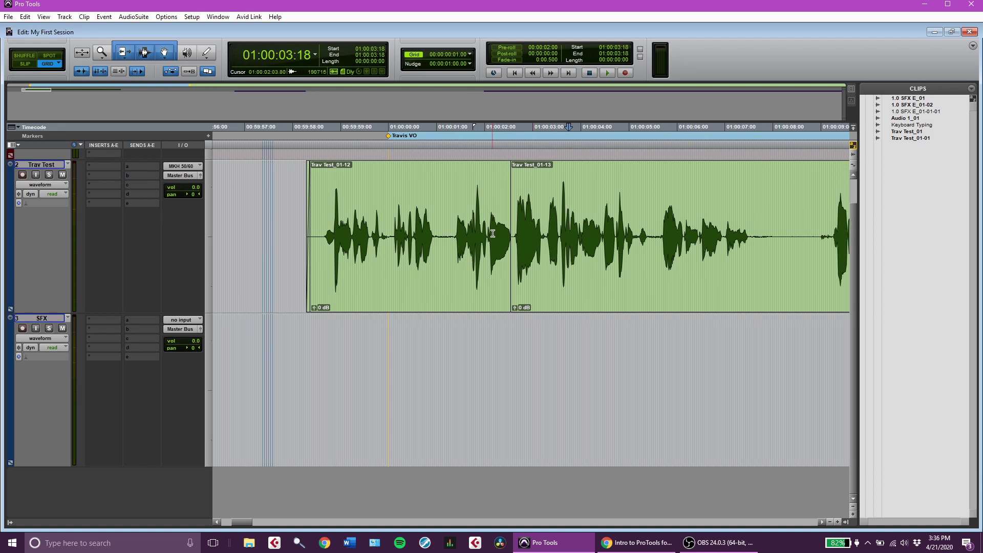
drag(533, 272, 545, 276)
click(470, 217)
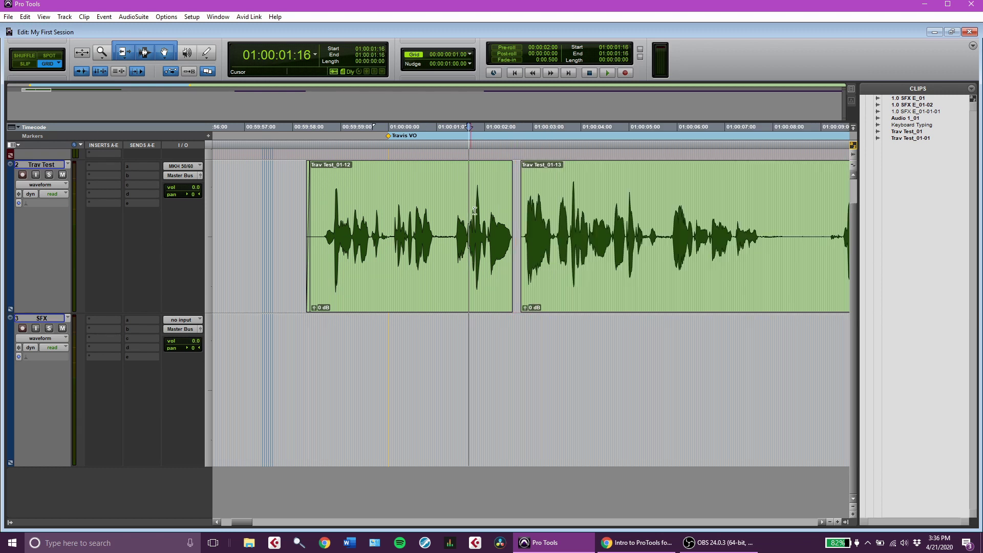
key(space)
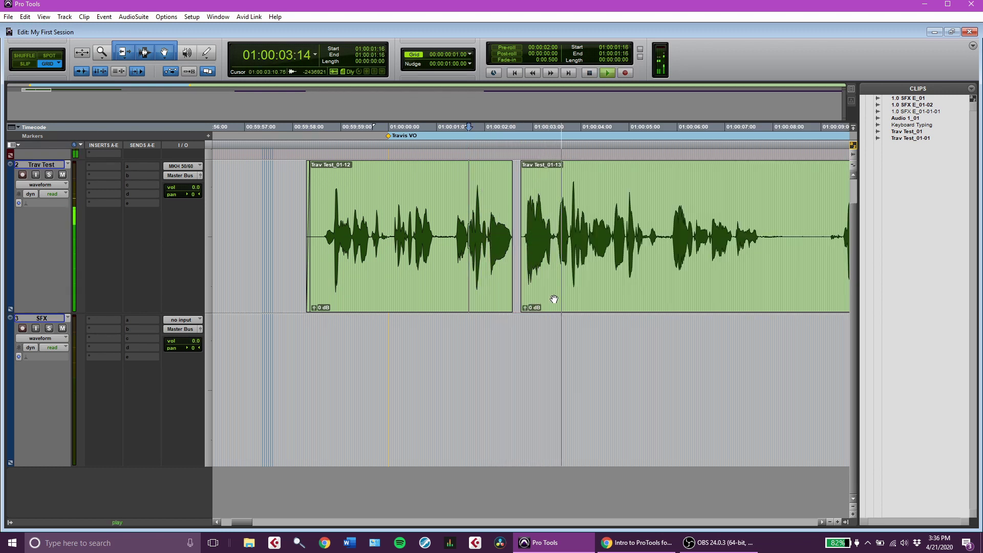
key(space)
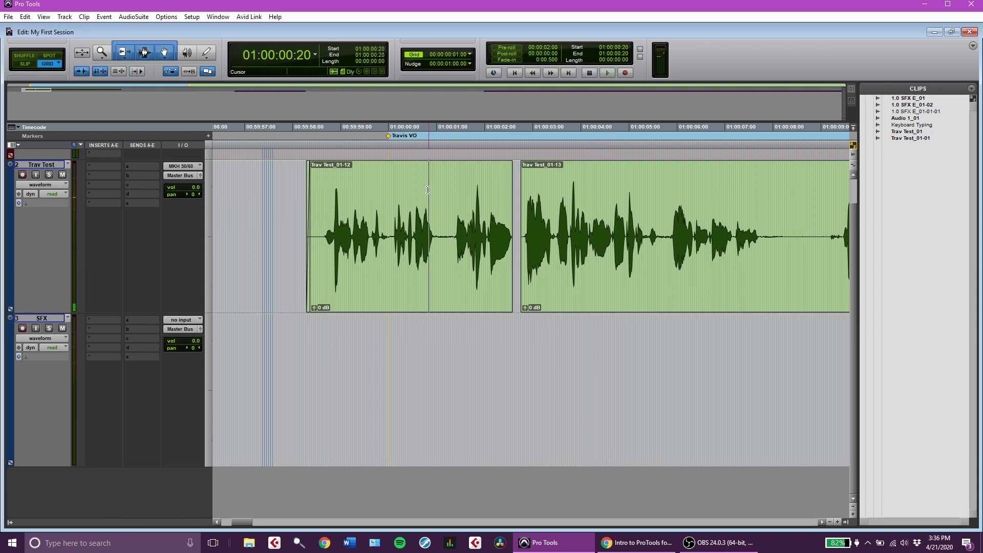
Audition the dialogue from 01:00:00:20, continuing with passages from 01:00:12:05 and 01:00:29:16
key(space)
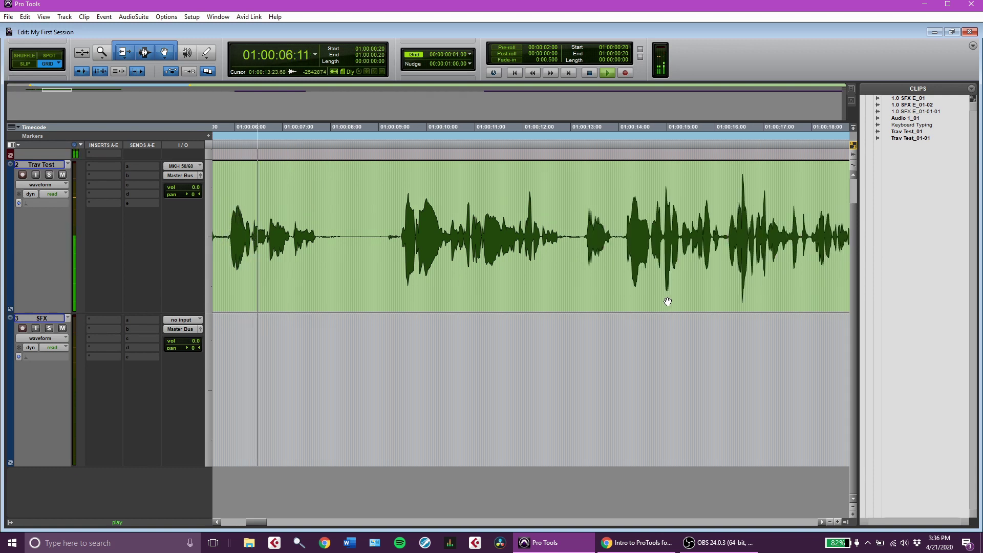
click(459, 250)
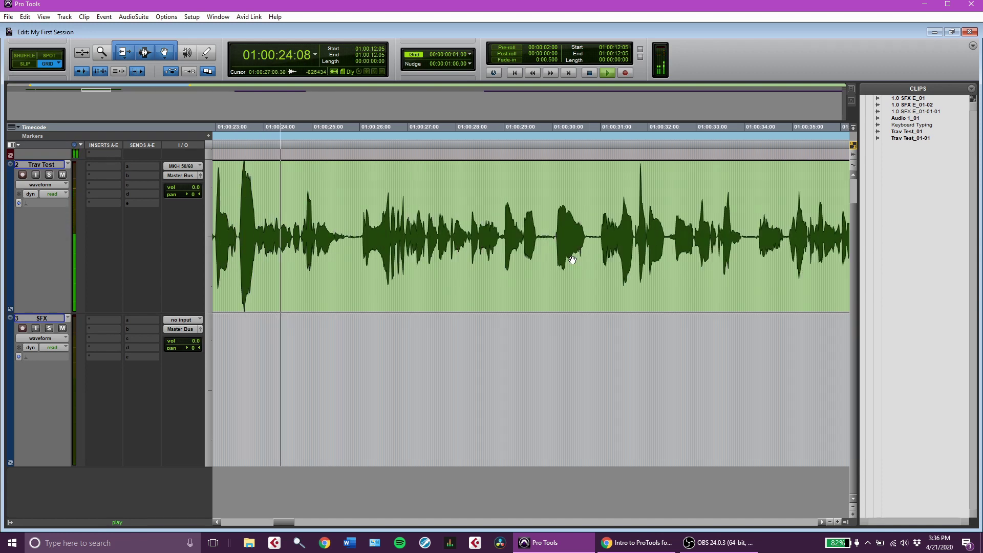
click(536, 228)
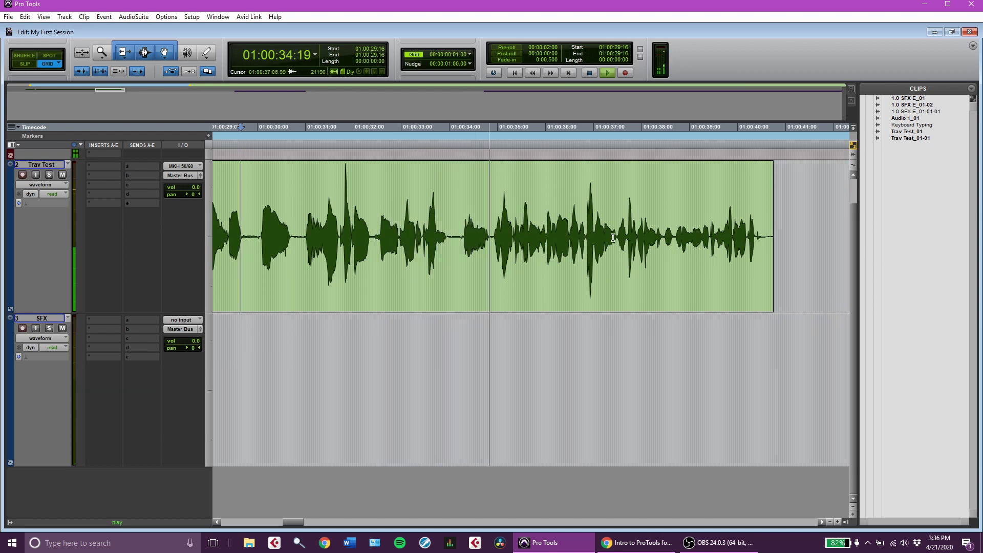
Extend the end of the second Trav Test clip to about 01:00:48:00 and play the recovered audio from 01:00:40:17
drag(773, 240, 811, 253)
key(space)
click(443, 205)
key(space)
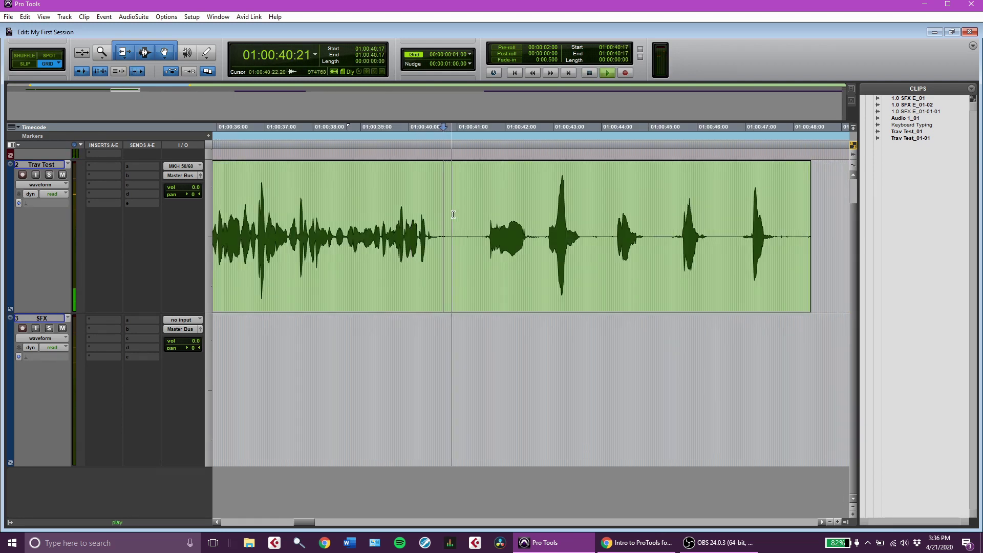
key(space)
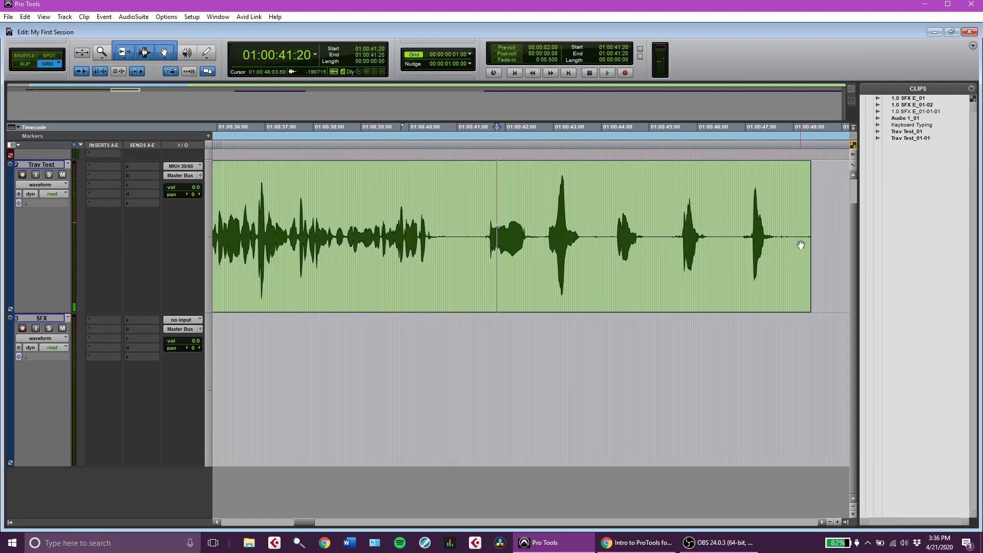
Extend the end of the second Trav Test clip further to 01:01:06:05
key(r)
key(r)
key(r)
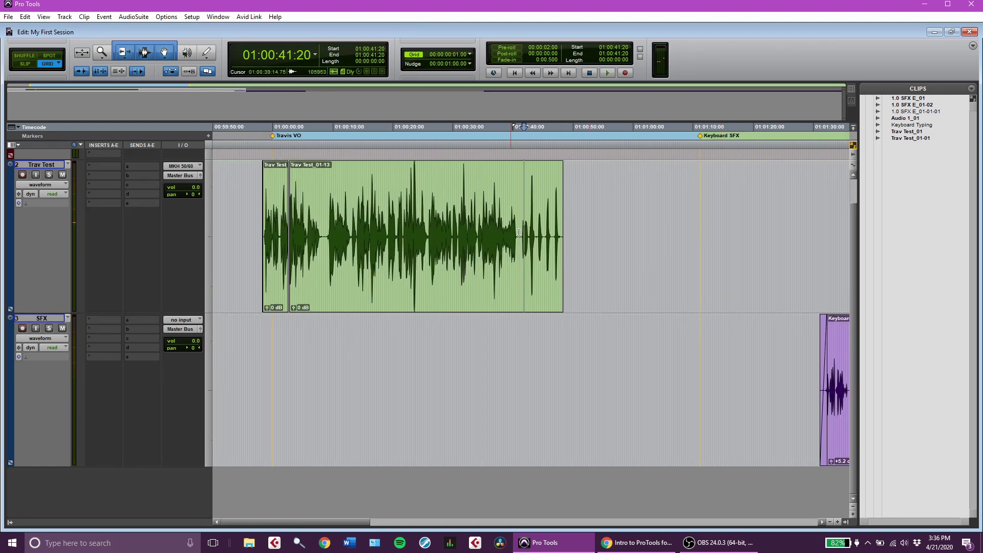
drag(560, 255, 690, 261)
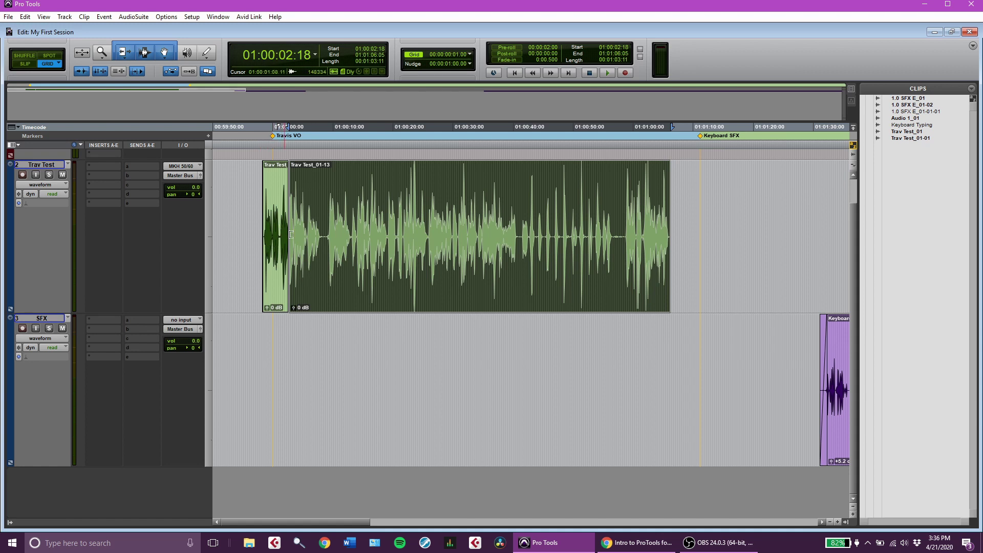
key(t)
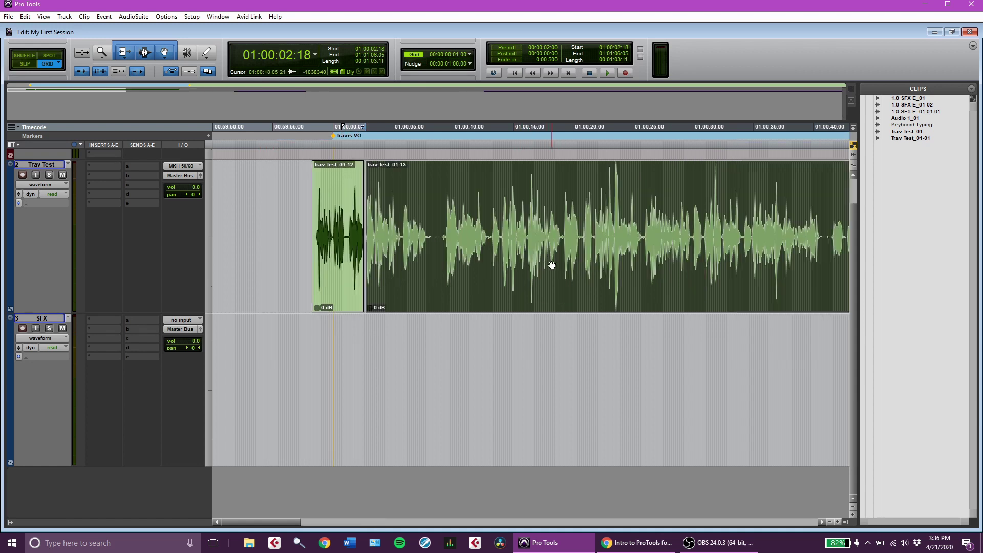
key(r)
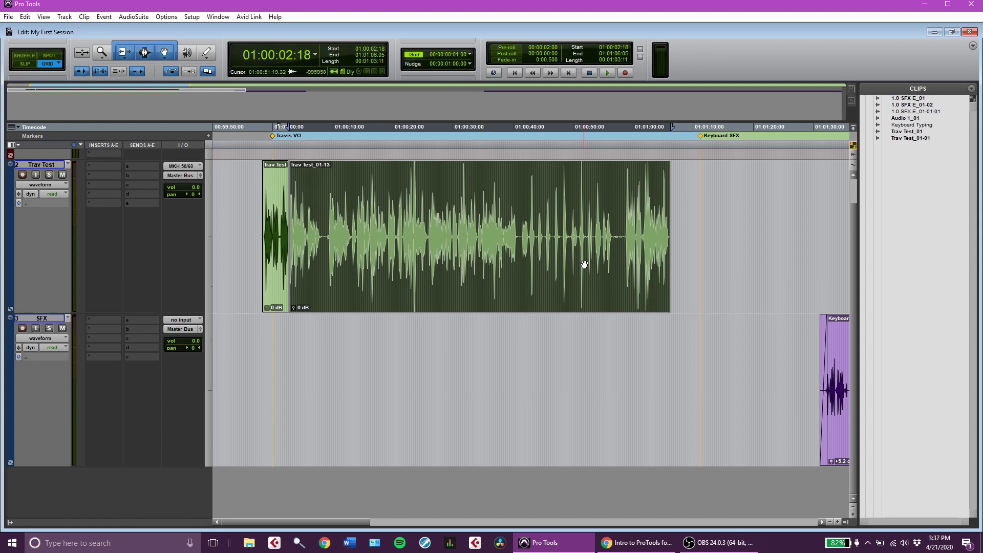
key(t)
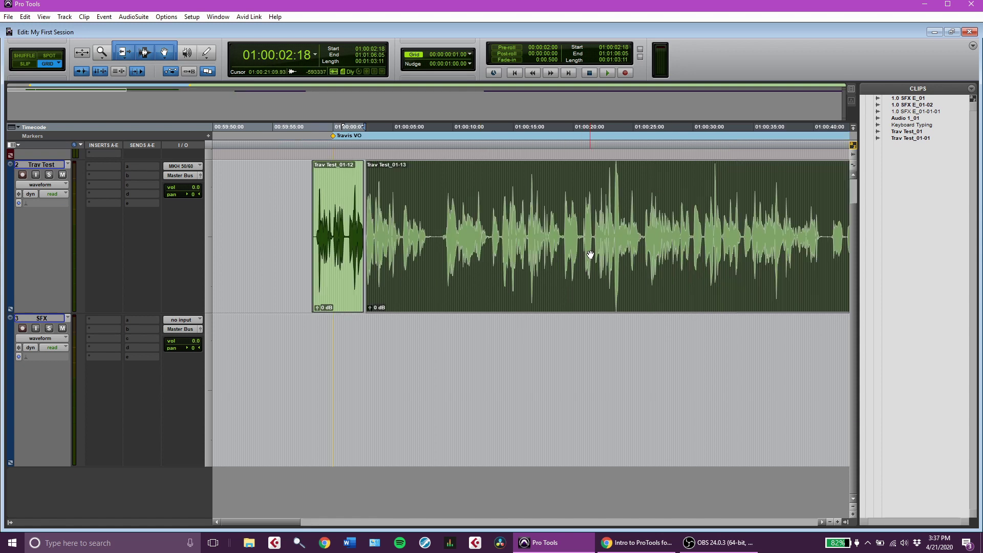
key(t)
scroll(606, 250, right, 3)
scroll(563, 235, right, 6)
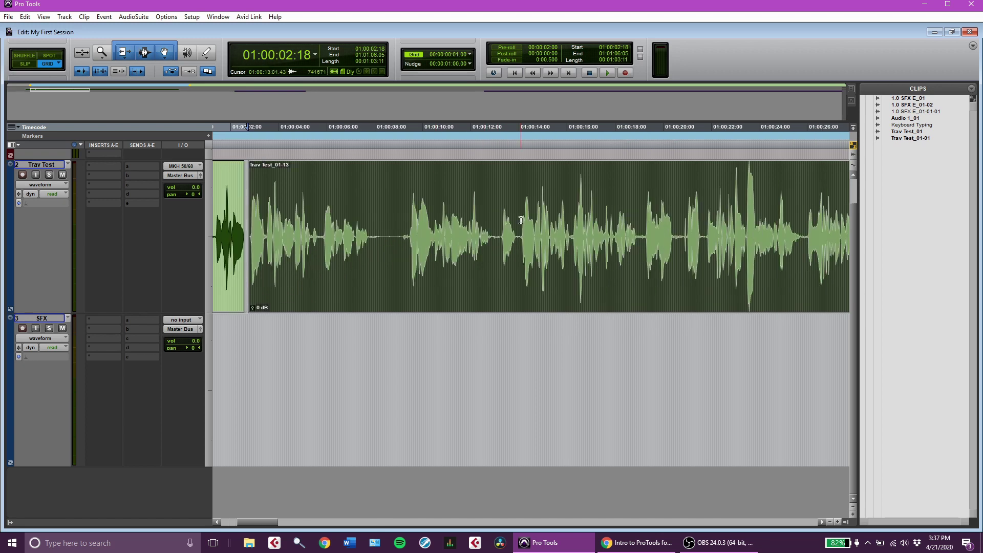
Look for clean room tone in the second Trav Test clip and play the pause from 01:00:55:02
scroll(574, 221, right, 3)
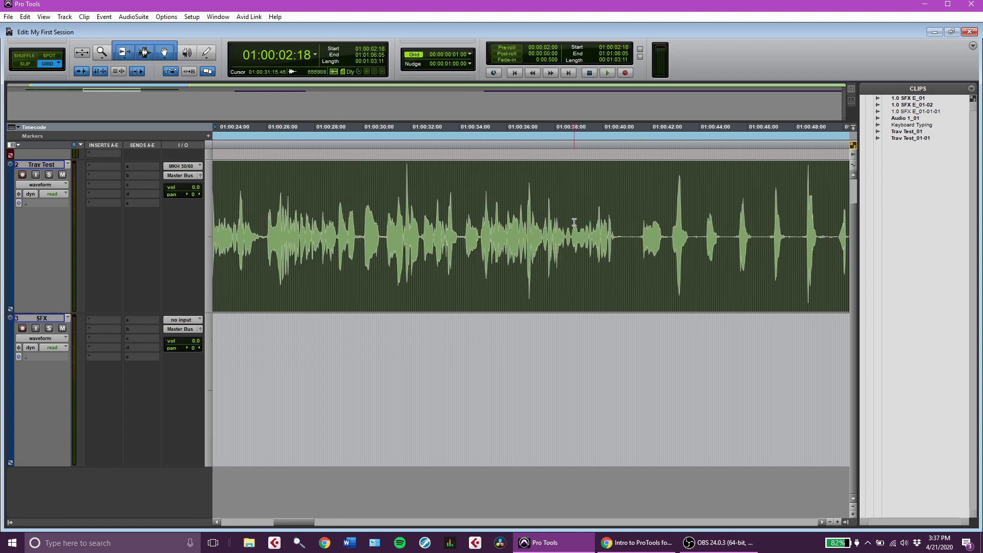
click(547, 214)
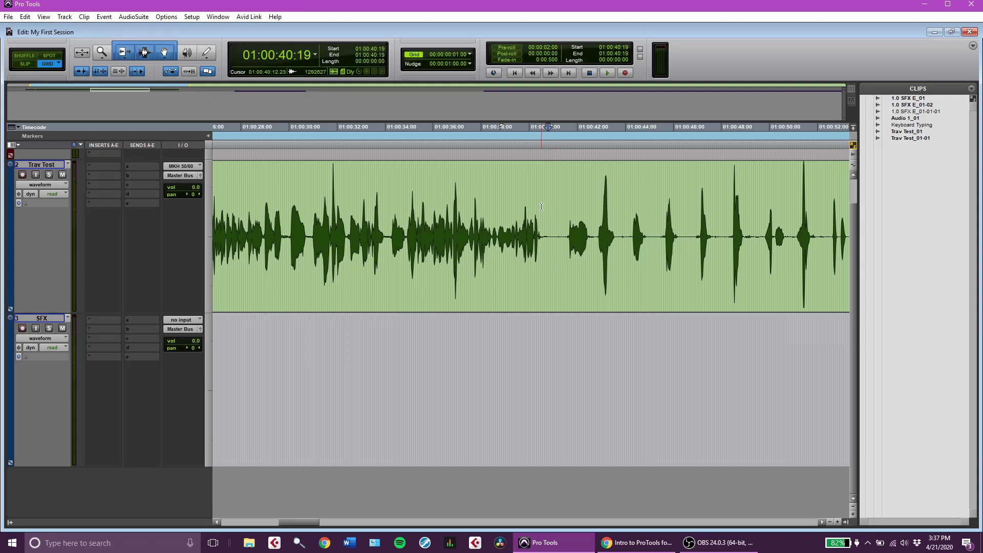
drag(543, 206, 559, 277)
click(585, 307)
scroll(816, 267, right, 3)
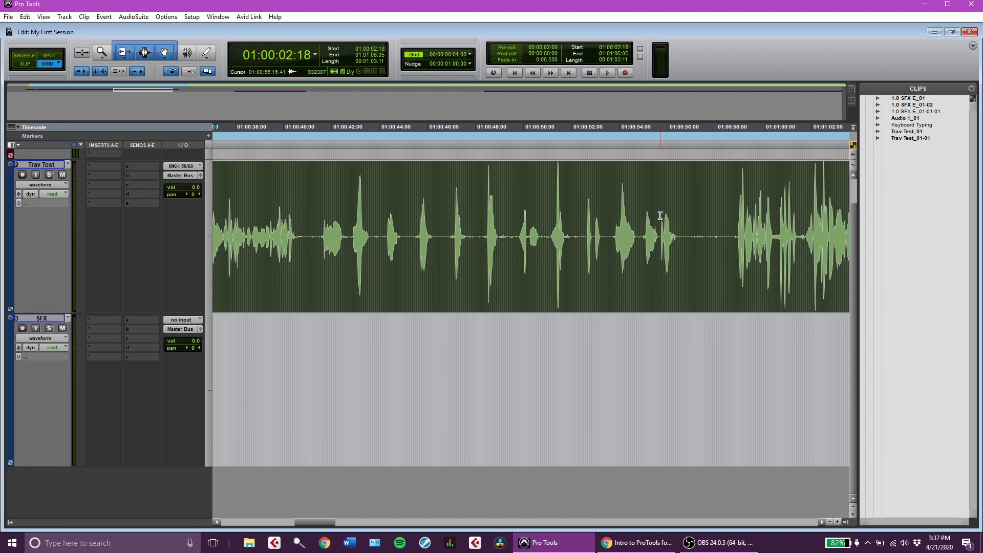
click(646, 187)
key(space)
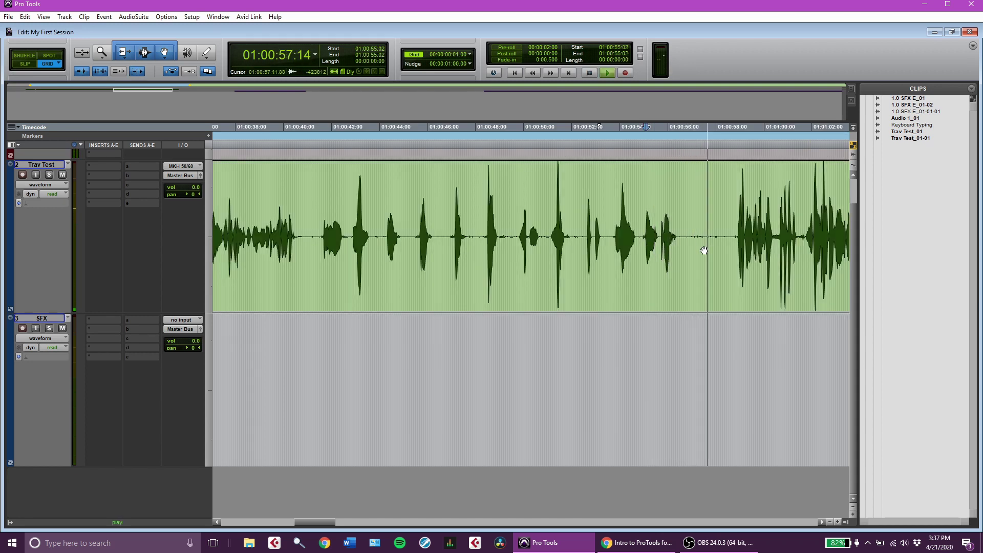
key(space)
Audition the pauses between words in the second Trav Test clip from 01:00:40:14
scroll(720, 247, left, 3)
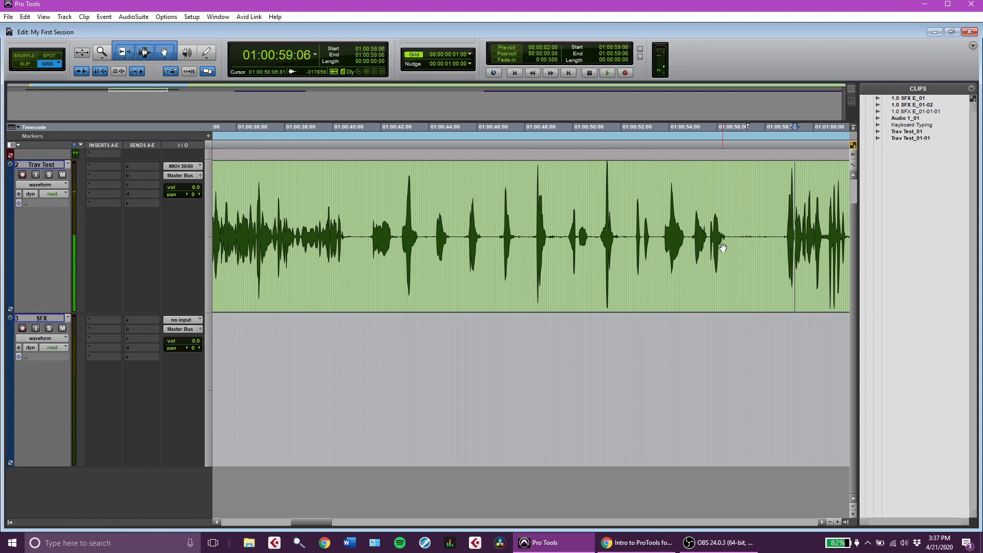
click(469, 218)
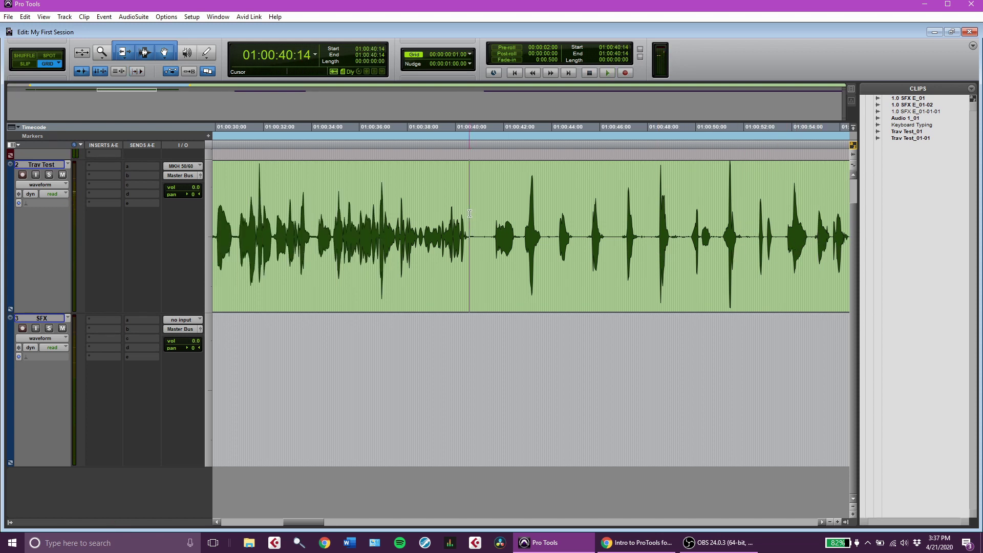
key(space)
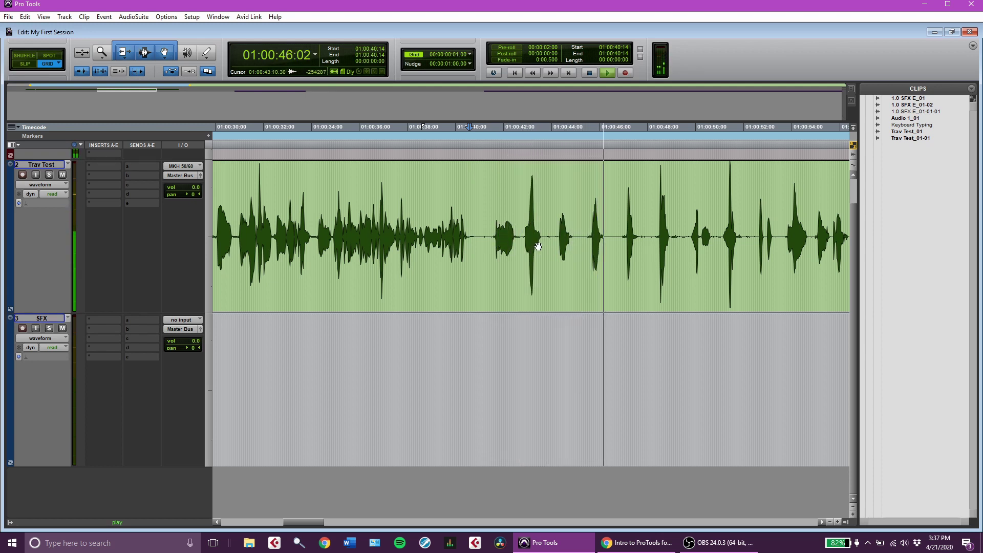
key(space)
Copy a 13-frame stretch of room tone from 01:00:46:07 and fill the four-frame gap at 01:00:02:14 with it
drag(607, 225, 620, 251)
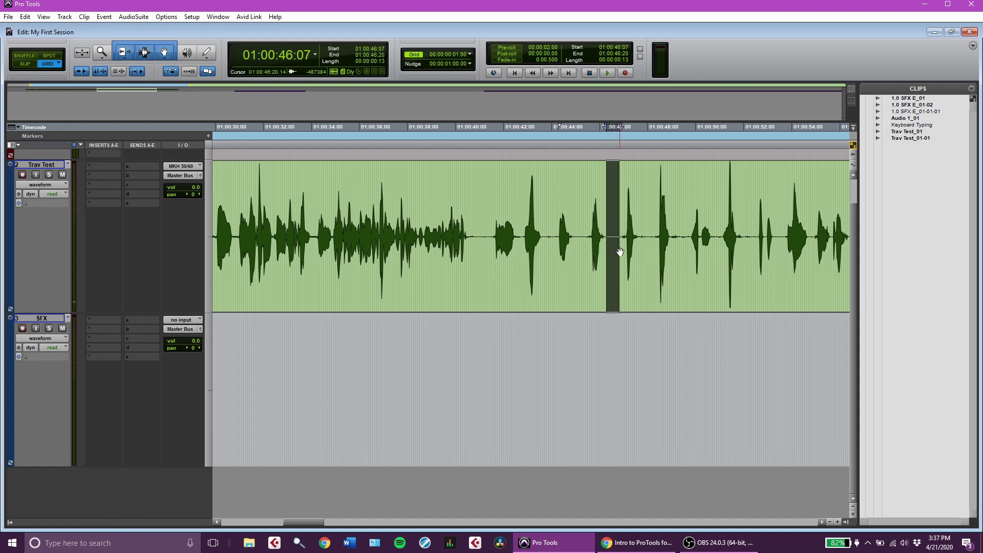
scroll(620, 253, left, 10)
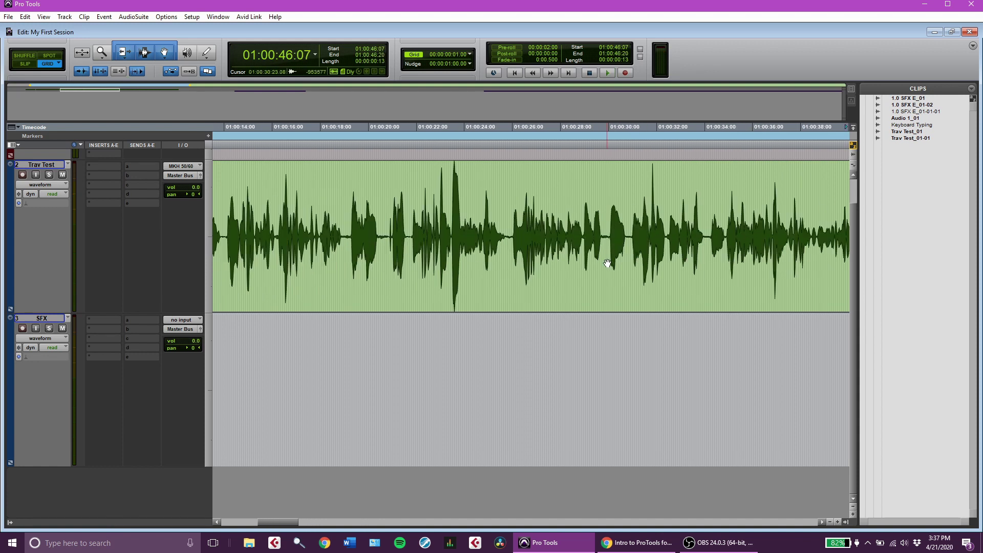
scroll(601, 263, left, 2)
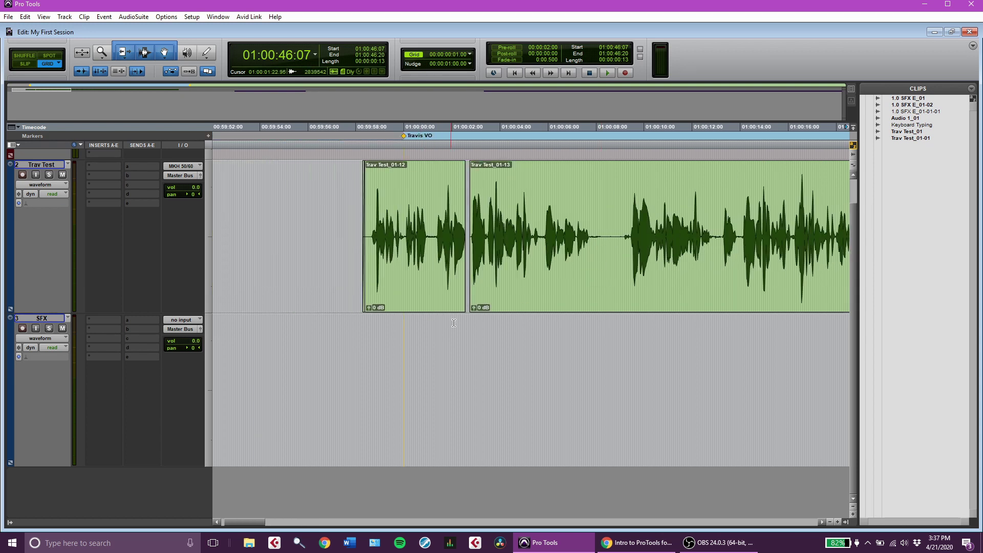
scroll(461, 302, up, 2)
scroll(466, 286, left, 3)
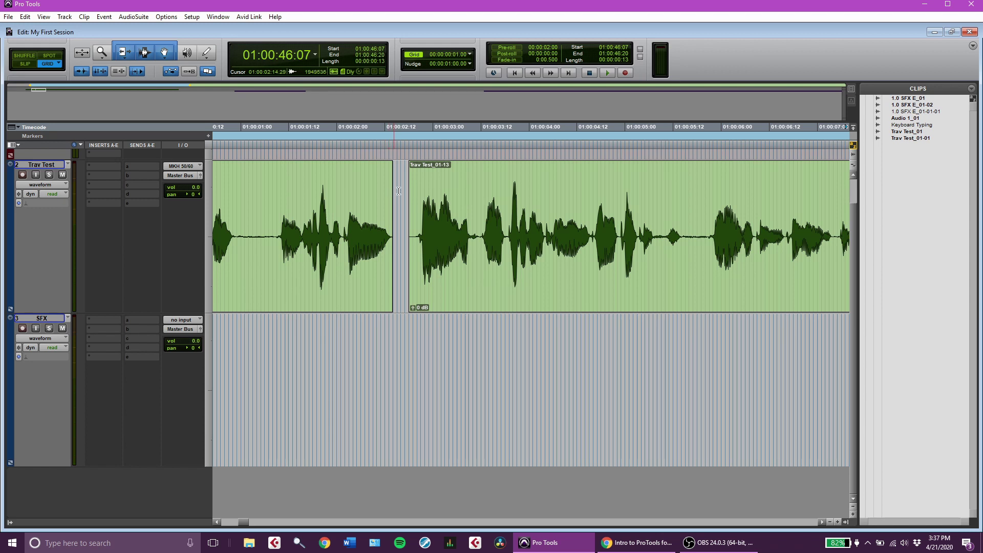
drag(408, 193, 389, 212)
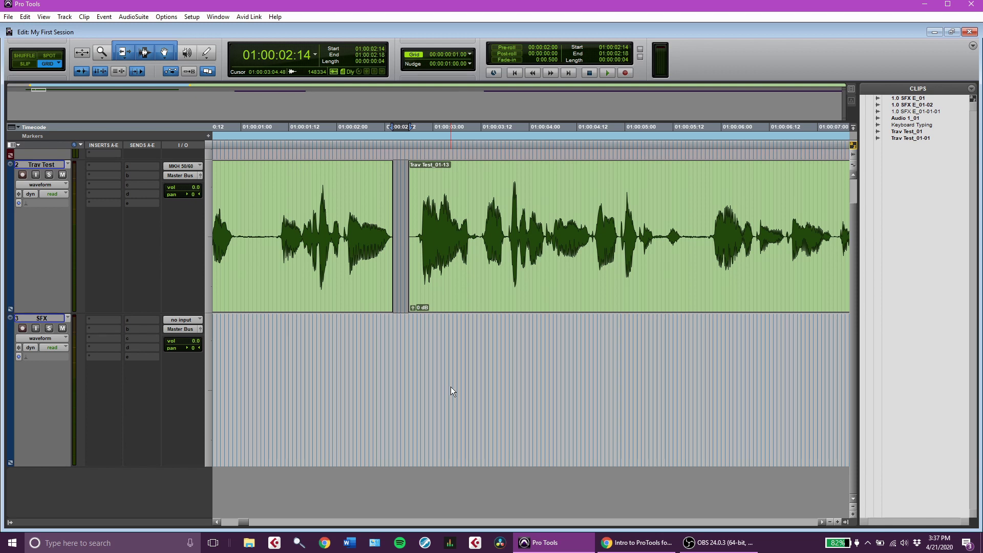
key(ctrl+z)
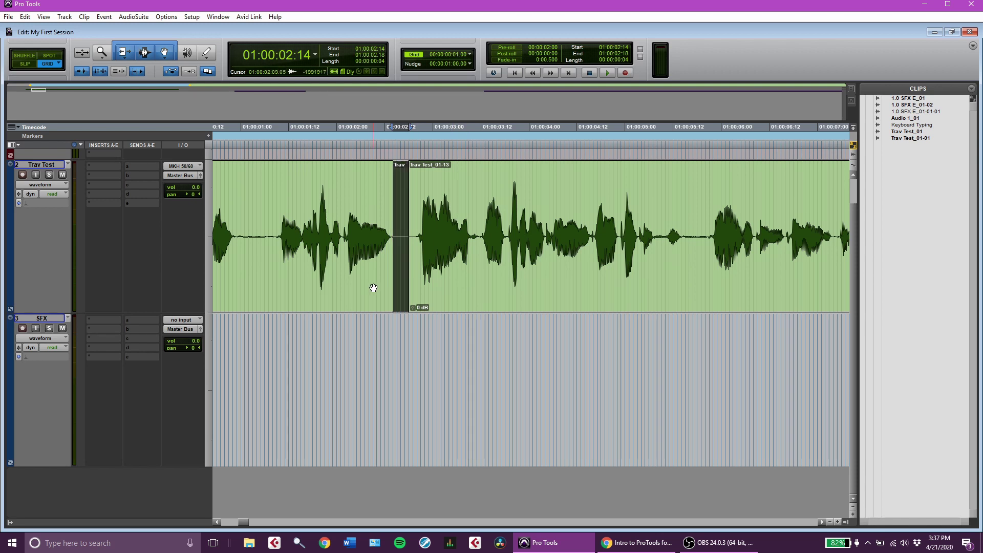
Crossfade both edges of the room-tone patch with the neighbouring clips and play the transition from 01:00:00:20
drag(394, 302, 413, 302)
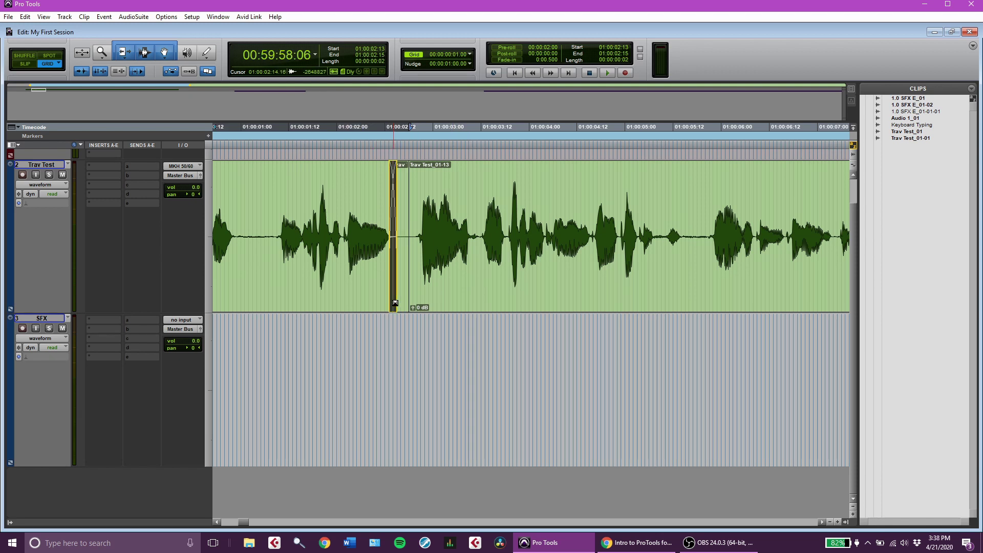
click(408, 303)
scroll(474, 194, left, 3)
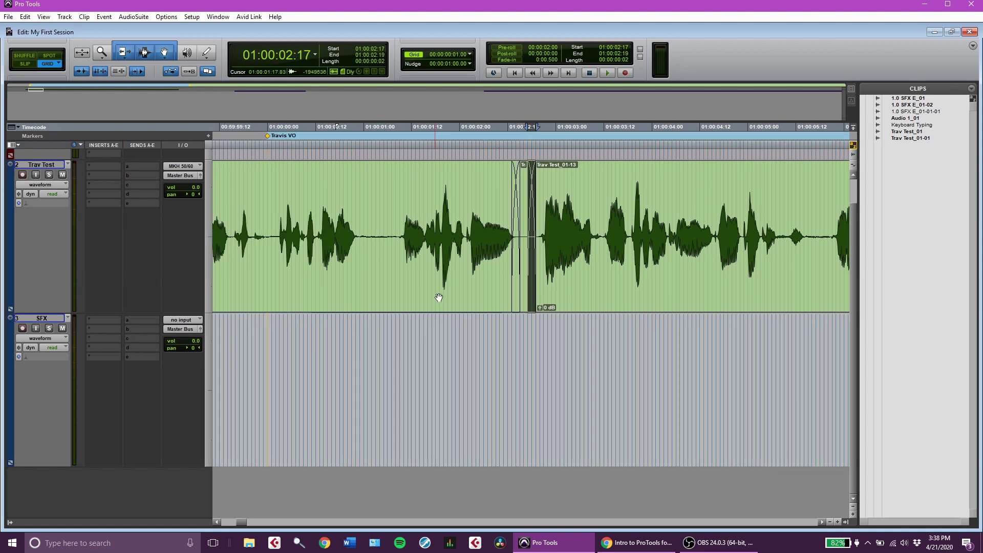
scroll(439, 297, left, 3)
click(444, 178)
key(space)
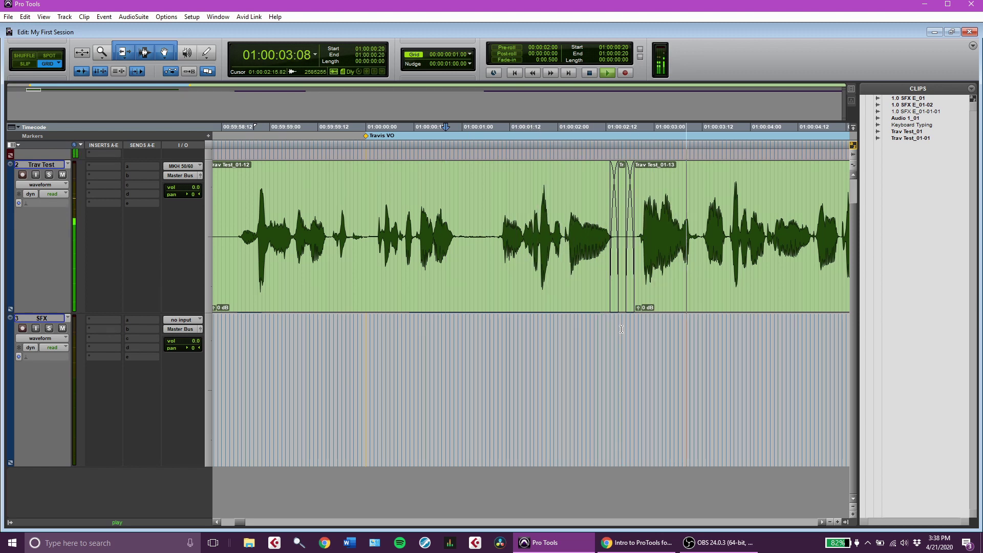
scroll(623, 322, right, 3)
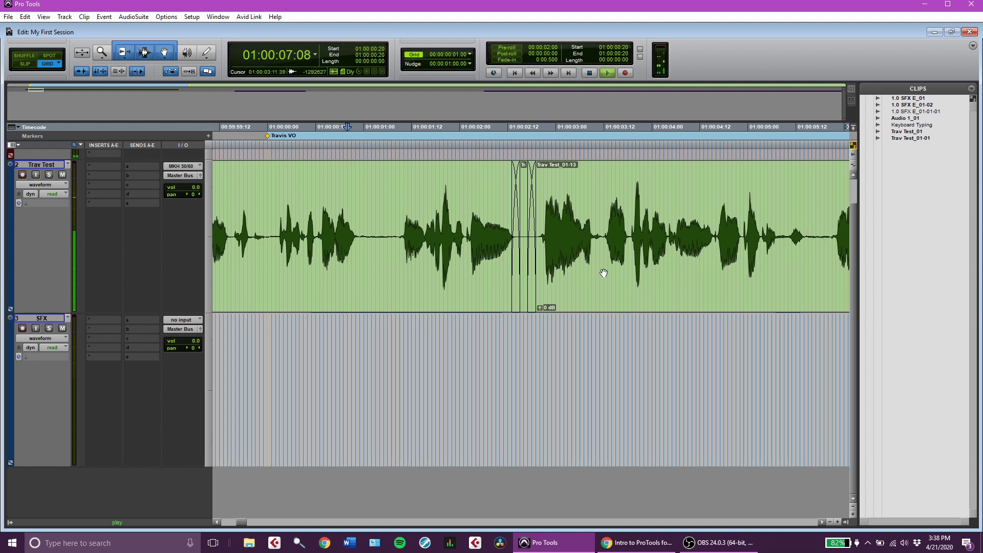
key(space)
Play the patched dialogue from just before the first Trav Test clip at 00:59:58:04 through the crossfades
click(639, 326)
key(ctrl+bracketleft)
key(ctrl+bracketleft)
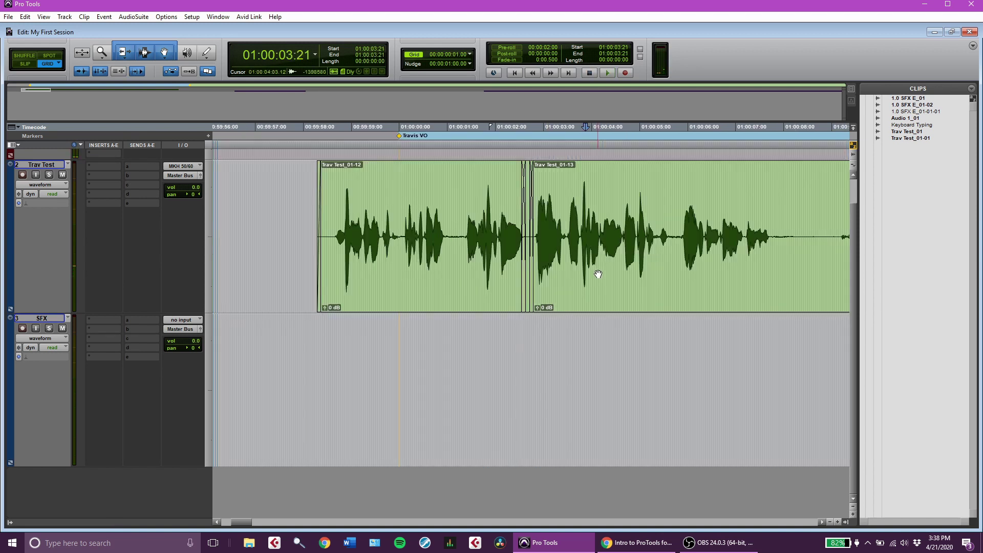
click(412, 187)
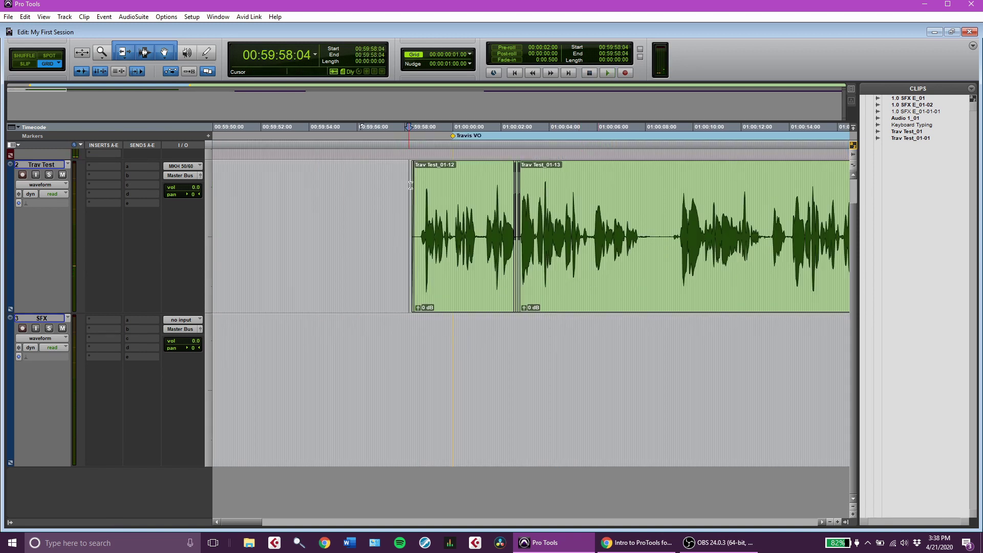
key(space)
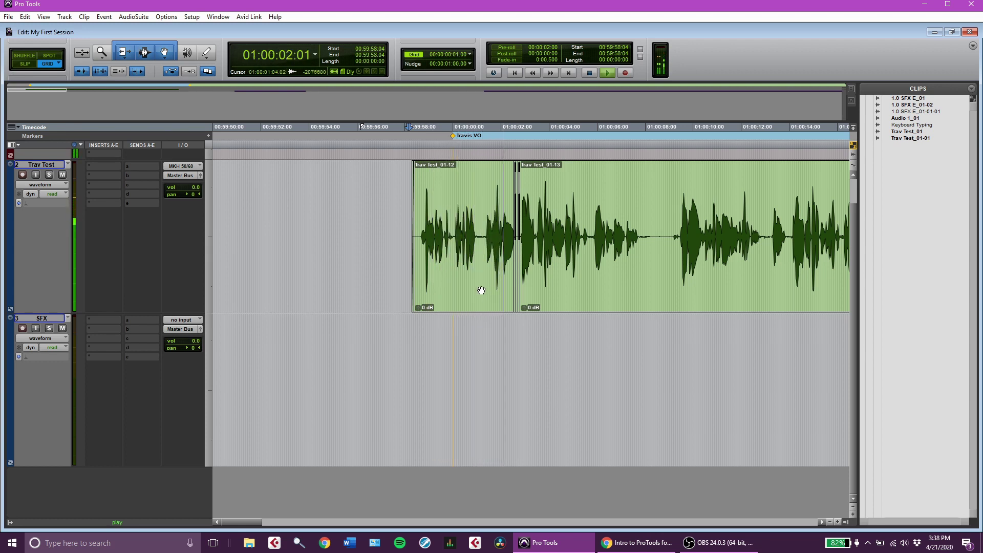
key(space)
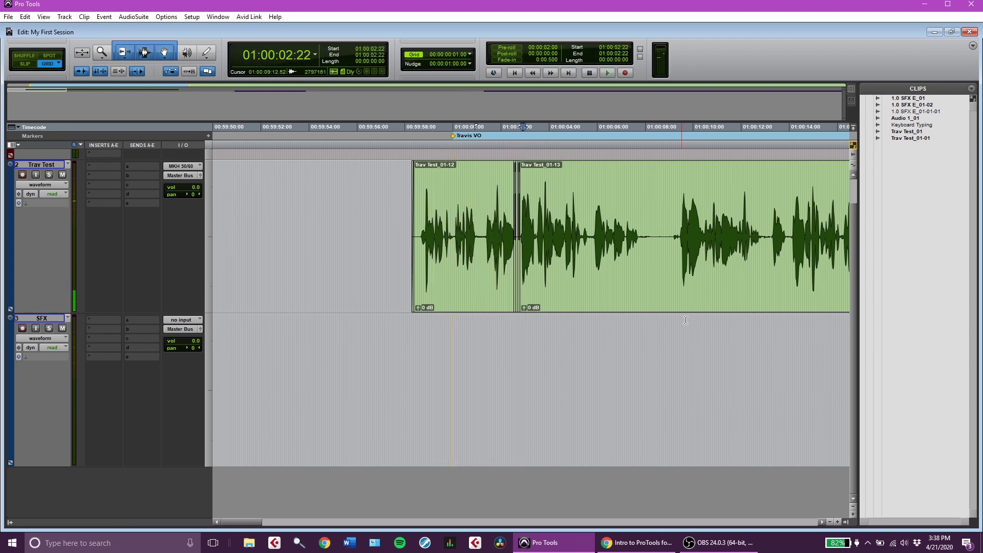
scroll(661, 301, right, 5)
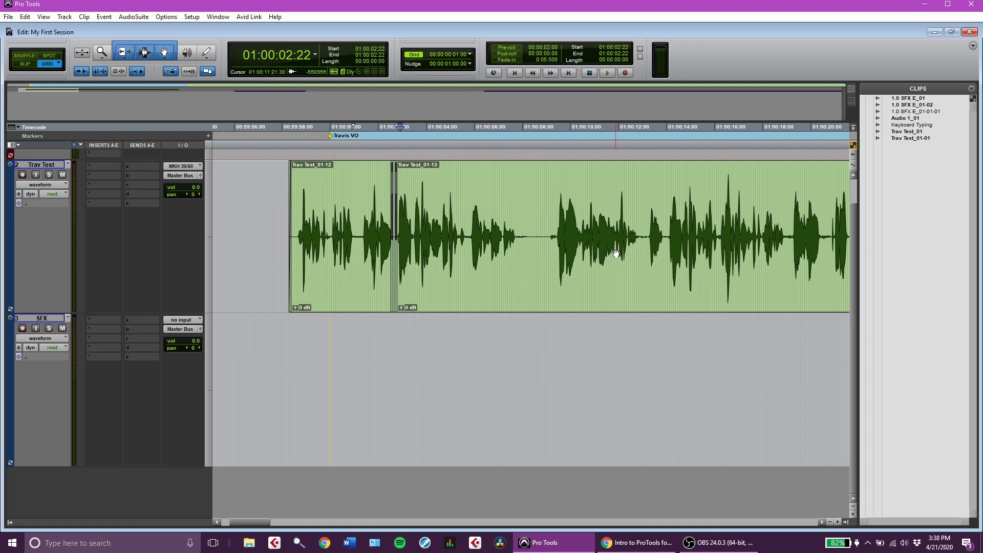
scroll(614, 247, right, 3)
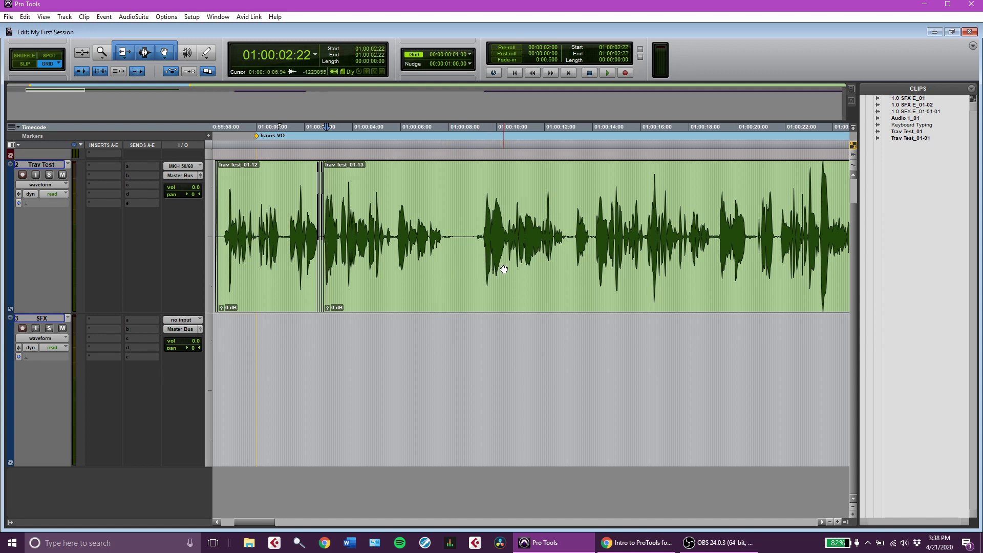
scroll(508, 279, left, 3)
scroll(479, 276, right, 2)
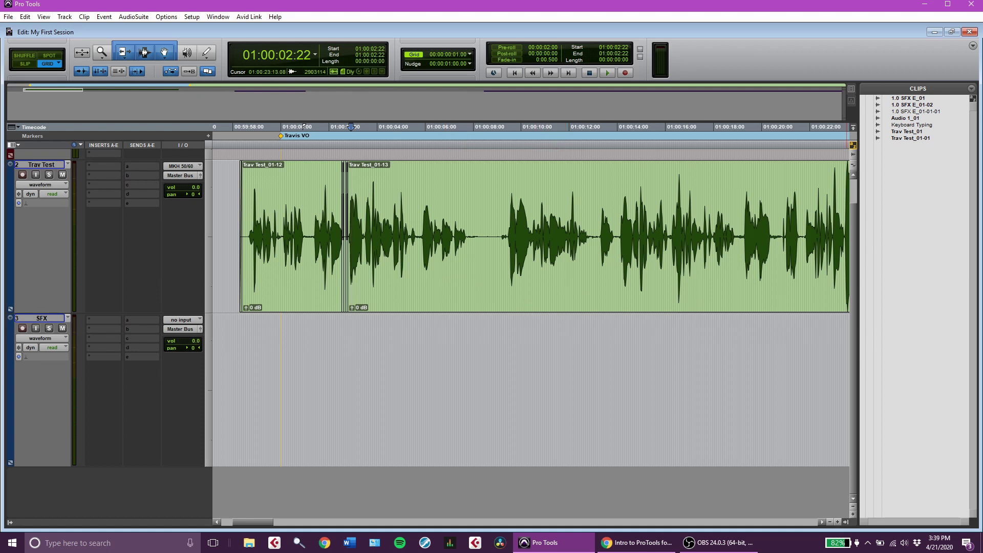
click(717, 542)
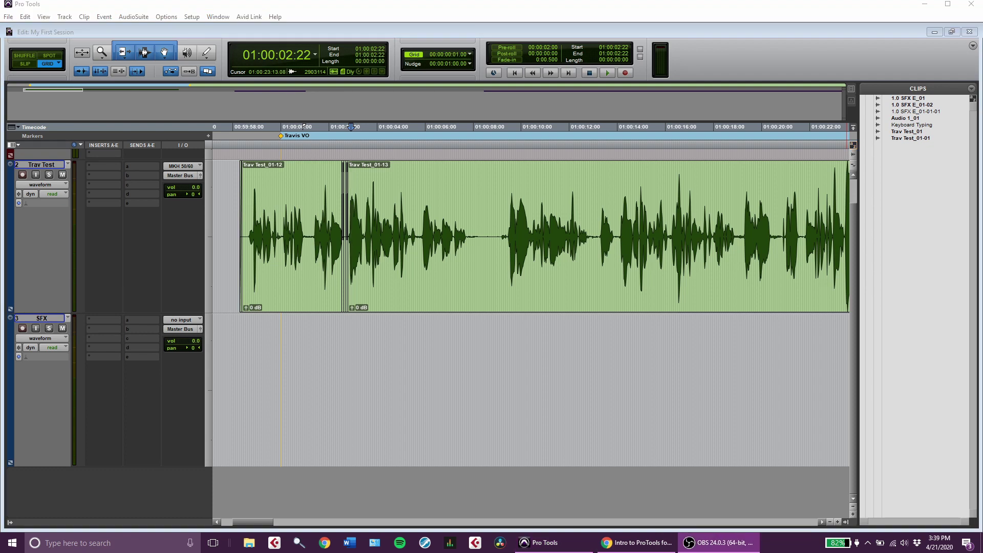